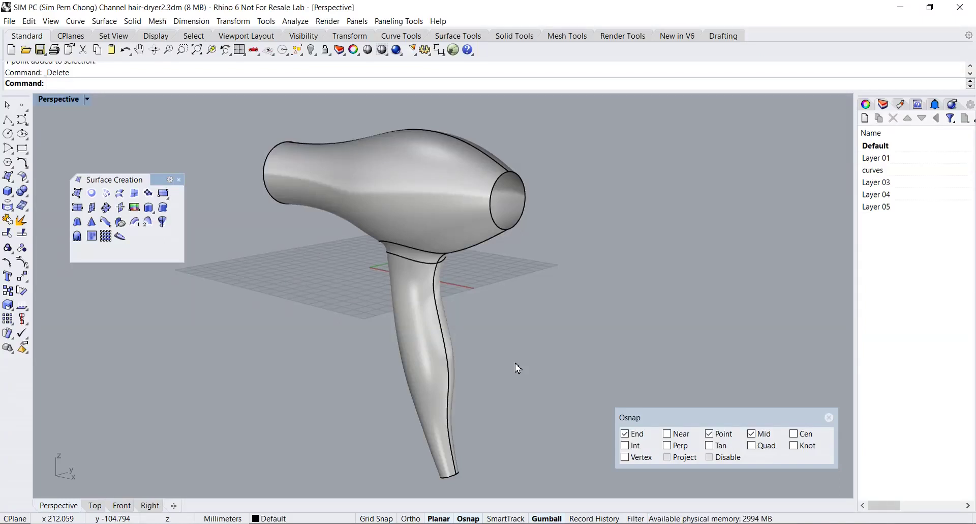
Cap the body's front and rear open ends with planar surfaces.
{"action": "right_click_drag", "start_coordinate": [503, 394], "coordinate": [539, 387]}
{"action": "right_click_drag", "start_coordinate": [376, 290], "coordinate": [421, 338]}
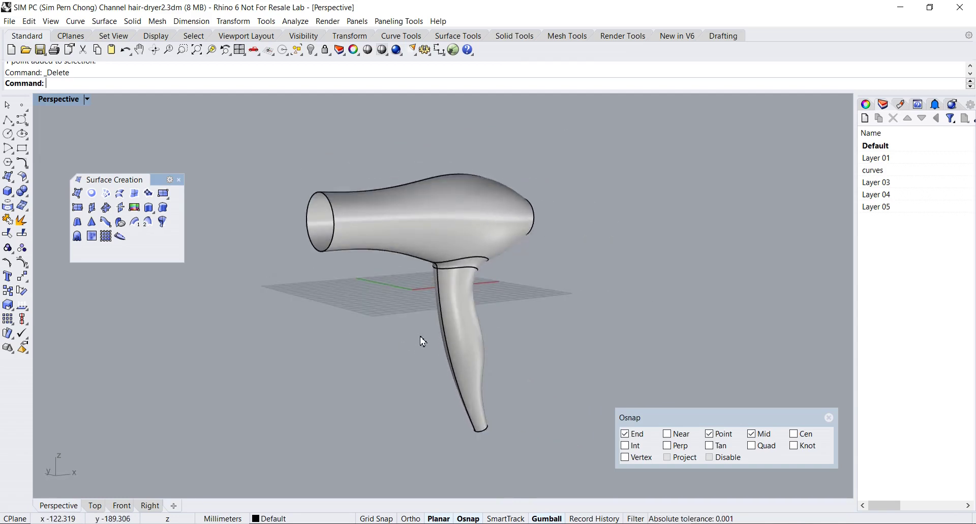
{"action": "left_click", "coordinate": [92, 193]}
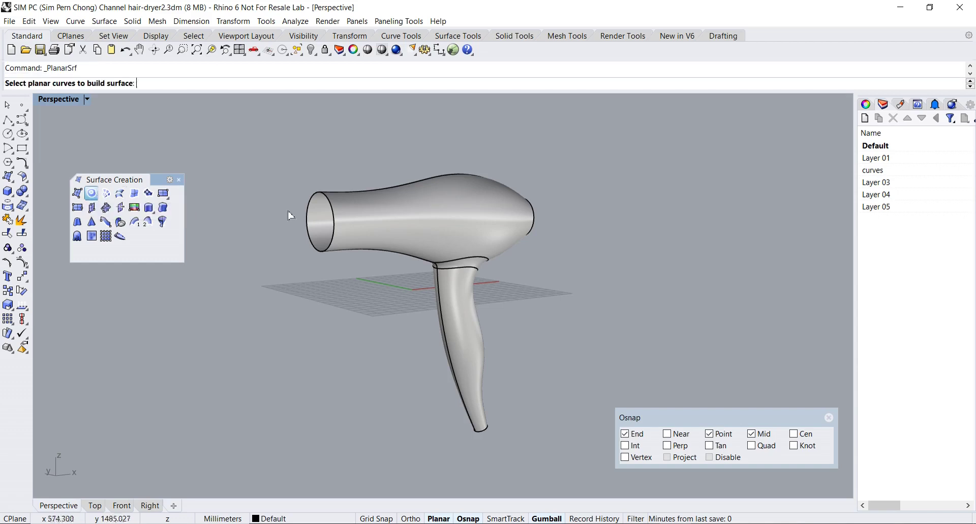
{"action": "left_click", "coordinate": [333, 215]}
{"action": "key", "text": "Return"}
{"action": "right_click_drag", "start_coordinate": [364, 277], "coordinate": [508, 264]}
{"action": "scroll", "coordinate": [506, 262], "scroll_direction": "up", "scroll_amount": 5}
{"action": "key", "text": "Return"}
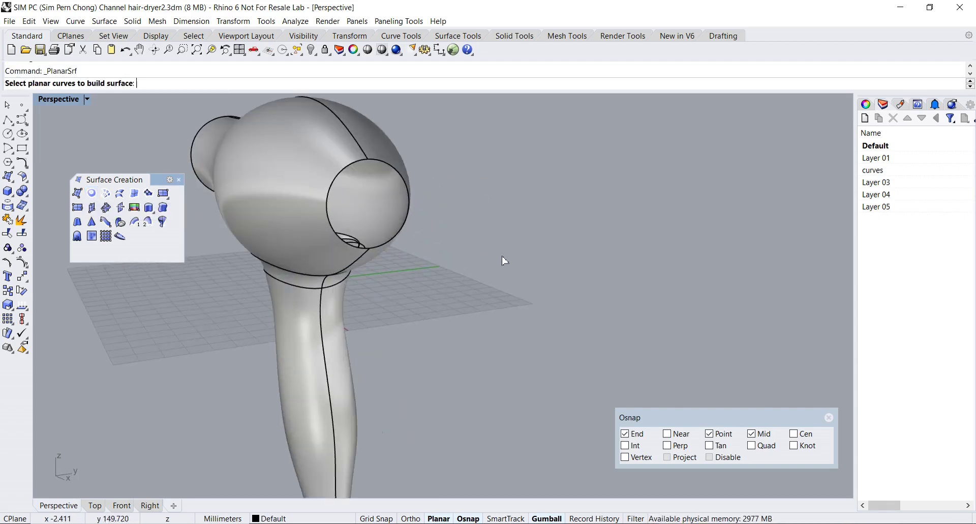
{"action": "left_click", "coordinate": [334, 196]}
{"action": "key", "text": "Return"}
{"action": "scroll", "coordinate": [465, 227], "scroll_direction": "down", "scroll_amount": 3}
Cap the handle's bottom end, then join all dryer surfaces into one closed body.
{"action": "right_click_drag", "start_coordinate": [466, 301], "coordinate": [447, 333]}
{"action": "scroll", "coordinate": [439, 346], "scroll_direction": "up", "scroll_amount": 5}
{"action": "key", "text": "Return"}
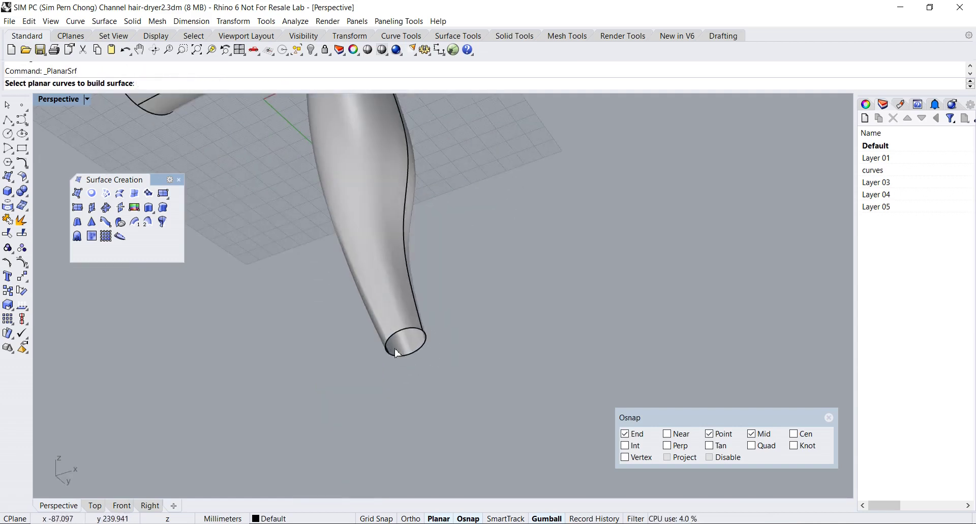
{"action": "left_click", "coordinate": [394, 346]}
{"action": "key", "text": "Return"}
{"action": "scroll", "coordinate": [425, 356], "scroll_direction": "down", "scroll_amount": 5}
{"action": "right_click_drag", "start_coordinate": [425, 356], "coordinate": [580, 377]}
{"action": "left_click_drag", "start_coordinate": [309, 161], "coordinate": [558, 399]}
{"action": "left_click", "coordinate": [8, 219]}
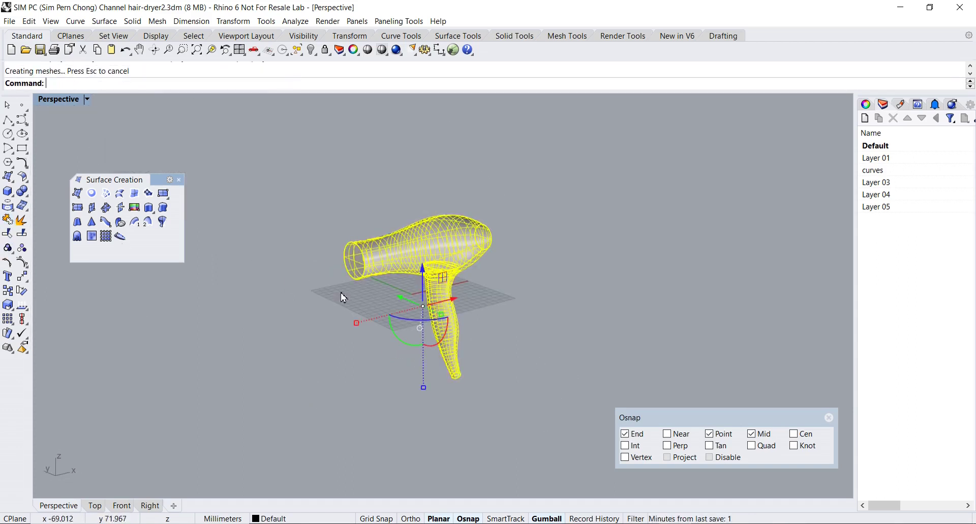
In the maximized Front view, draw a vertical polyline running past the nozzle.
{"action": "scroll", "coordinate": [374, 308], "scroll_direction": "up", "scroll_amount": 5}
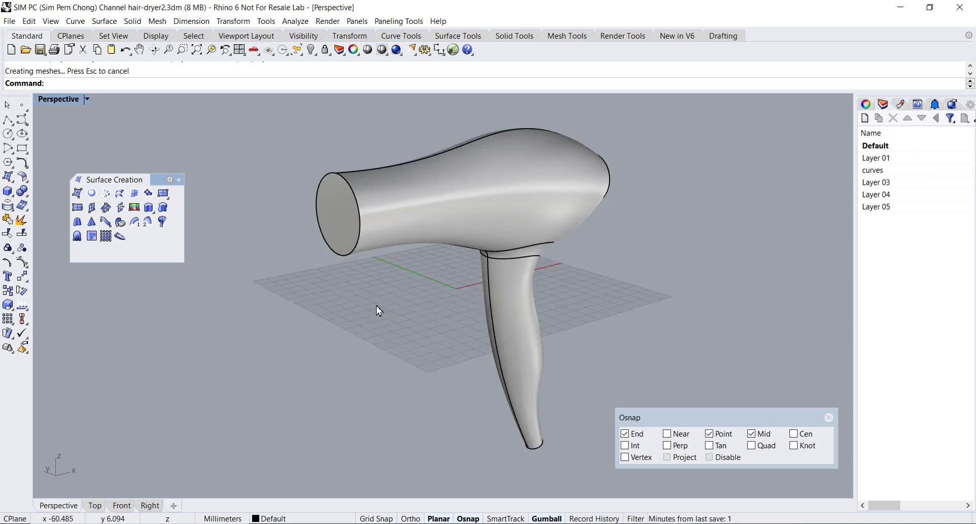
{"action": "double_click", "coordinate": [53, 100]}
{"action": "double_click", "coordinate": [51, 304]}
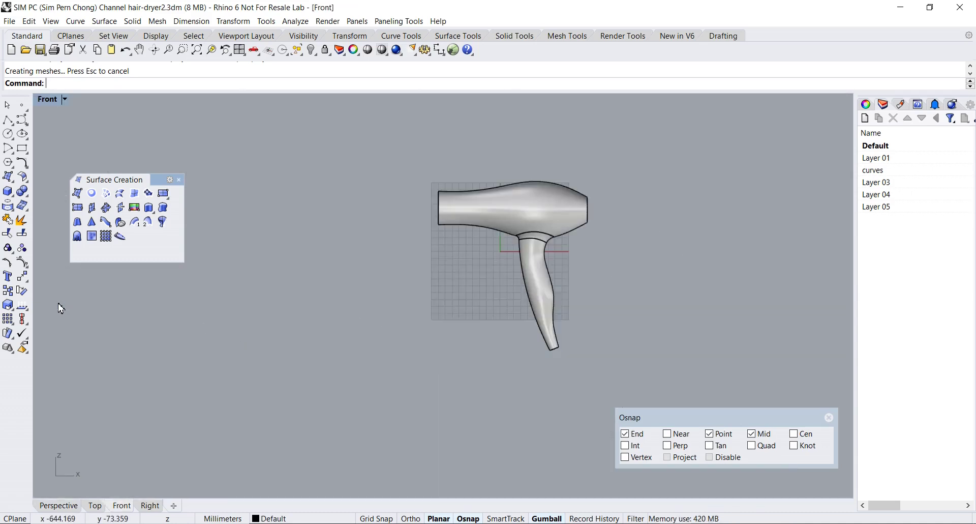
{"action": "scroll", "coordinate": [498, 270], "scroll_direction": "up", "scroll_amount": 10}
{"action": "right_click_drag", "start_coordinate": [497, 273], "coordinate": [487, 235]}
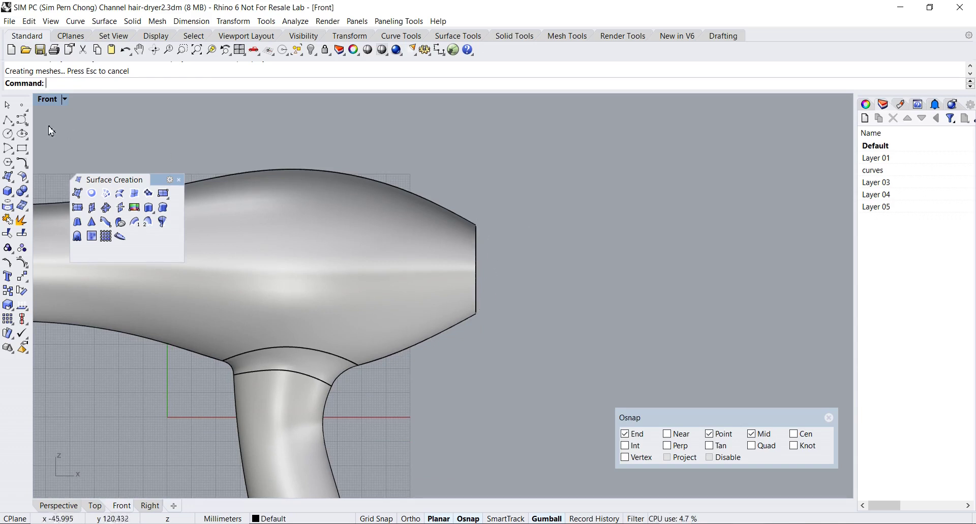
{"action": "left_click", "coordinate": [7, 119]}
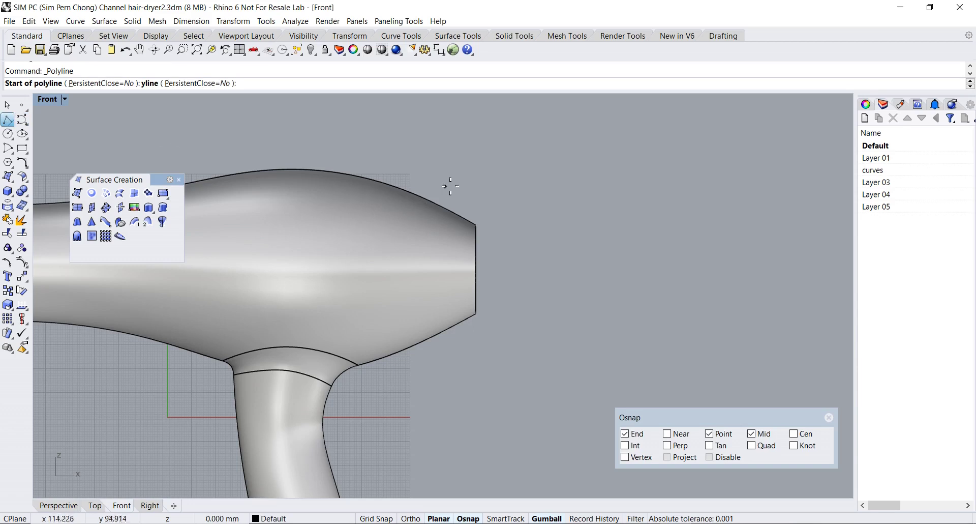
{"action": "left_click", "coordinate": [458, 173]}
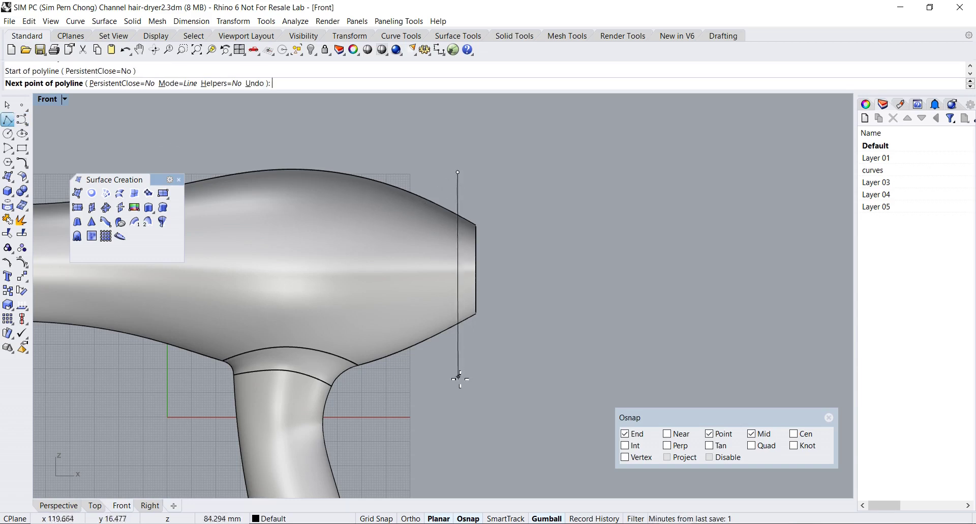
{"action": "left_click", "coordinate": [459, 377]}
{"action": "key", "text": "Return"}
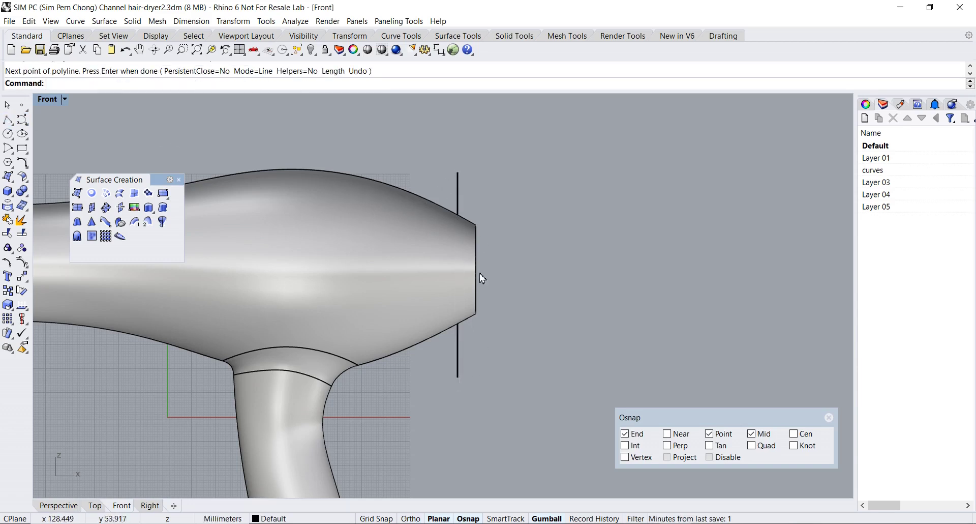
{"action": "left_click", "coordinate": [461, 192]}
In Perspective, extrude the line into a flat plane and move it across the nozzle.
{"action": "double_click", "coordinate": [43, 100]}
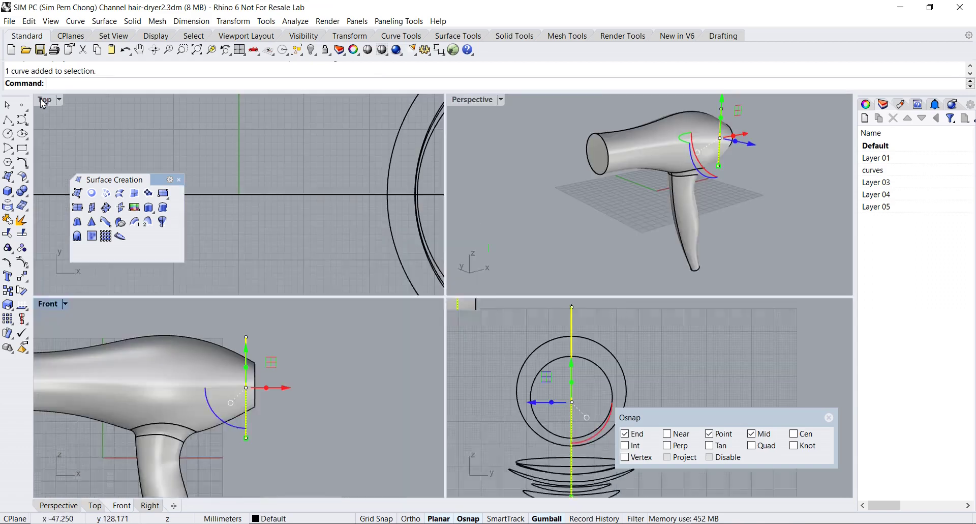
{"action": "double_click", "coordinate": [485, 104]}
{"action": "right_click_drag", "start_coordinate": [547, 157], "coordinate": [582, 217]}
{"action": "scroll", "coordinate": [583, 217], "scroll_direction": "up", "scroll_amount": 4}
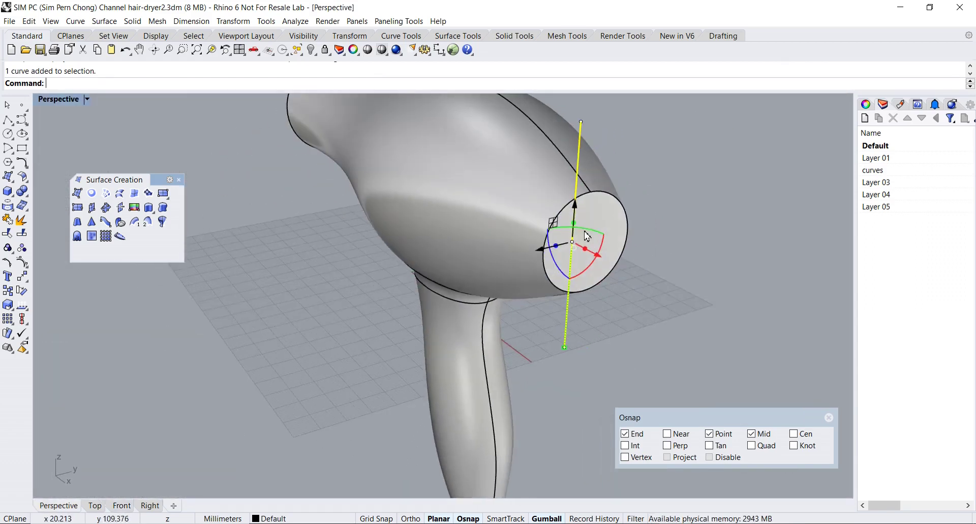
{"action": "left_click_drag", "start_coordinate": [558, 253], "coordinate": [319, 255], "text": "ctrl"}
{"action": "left_click", "coordinate": [399, 253]}
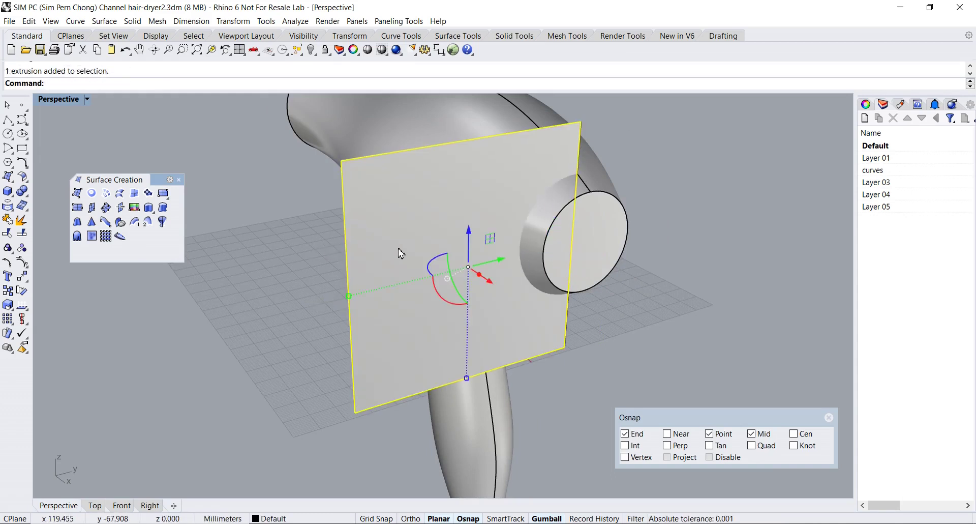
{"action": "left_click_drag", "start_coordinate": [502, 262], "coordinate": [609, 237]}
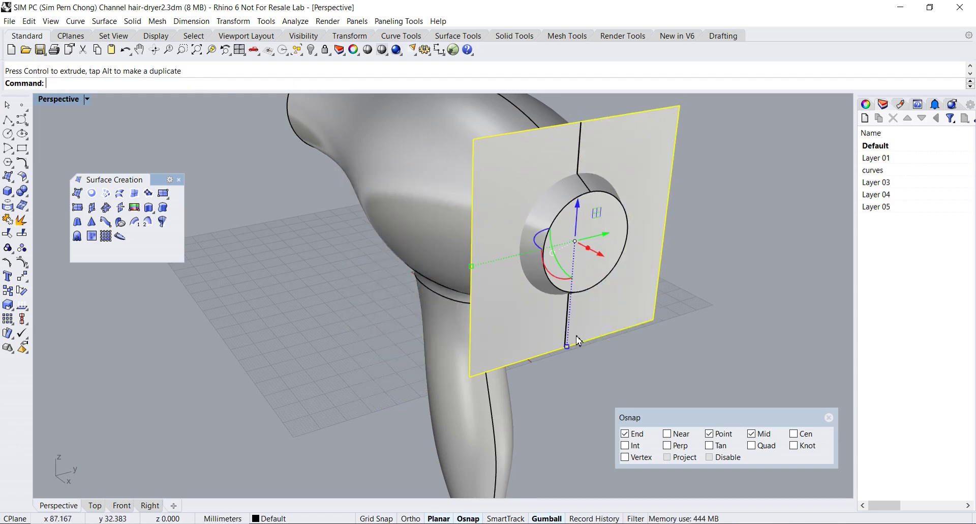
Check the plane's position from the side and select the dryer body.
{"action": "left_click", "coordinate": [730, 281]}
{"action": "left_click", "coordinate": [655, 172]}
{"action": "right_click_drag", "start_coordinate": [655, 173], "coordinate": [676, 265]}
{"action": "key", "text": "Escape"}
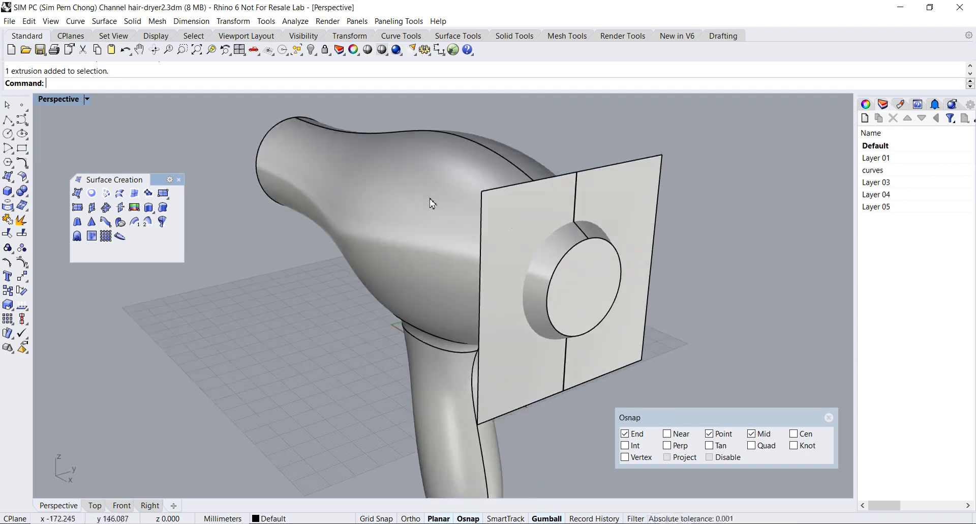
{"action": "right_click_drag", "start_coordinate": [431, 204], "coordinate": [518, 209]}
{"action": "left_click", "coordinate": [557, 216]}
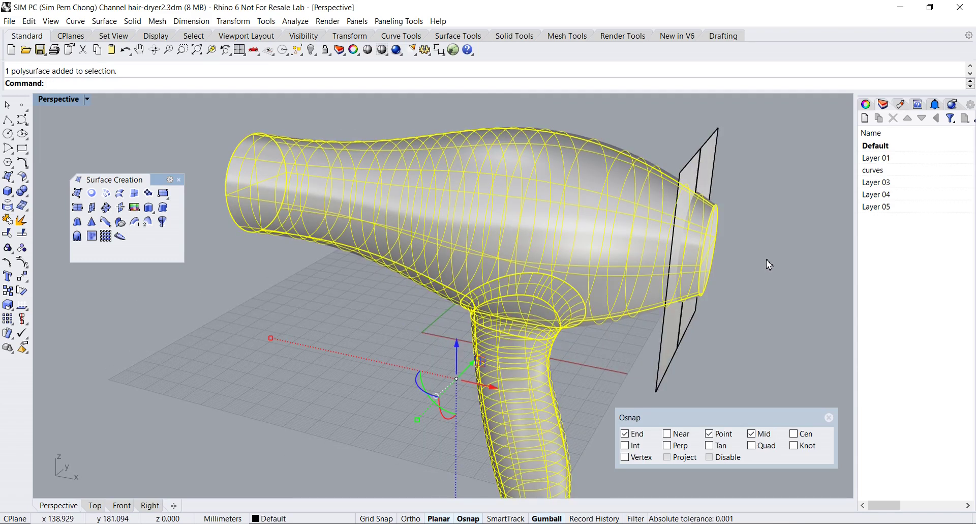
Swap the Surface tools for a floating Solid Tools palette.
{"action": "key", "text": "Escape"}
{"action": "right_click_drag", "start_coordinate": [768, 264], "coordinate": [737, 257]}
{"action": "left_click", "coordinate": [178, 180]}
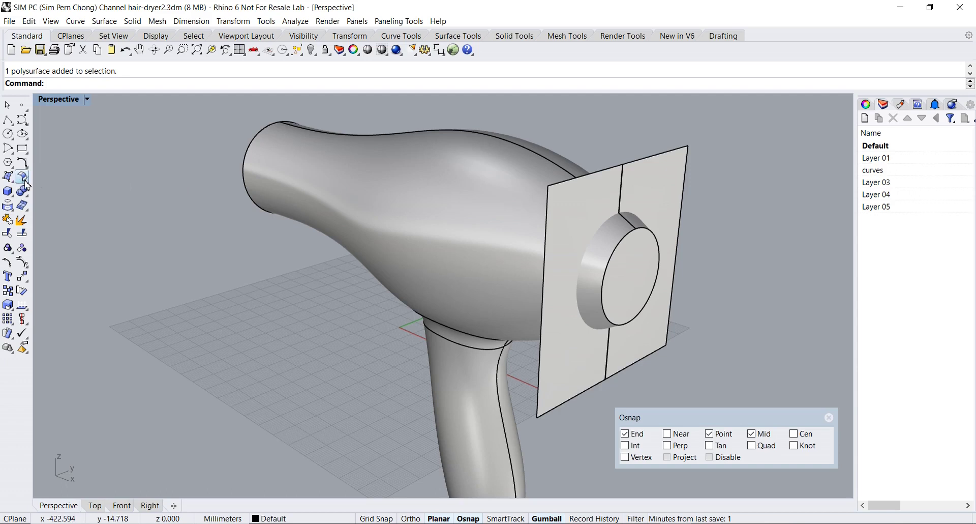
{"action": "left_click", "coordinate": [21, 193]}
{"action": "left_click_drag", "start_coordinate": [38, 192], "coordinate": [89, 196]}
BooleanSplit the dryer body with the cutting plane, then delete the plane.
{"action": "left_click", "coordinate": [132, 210]}
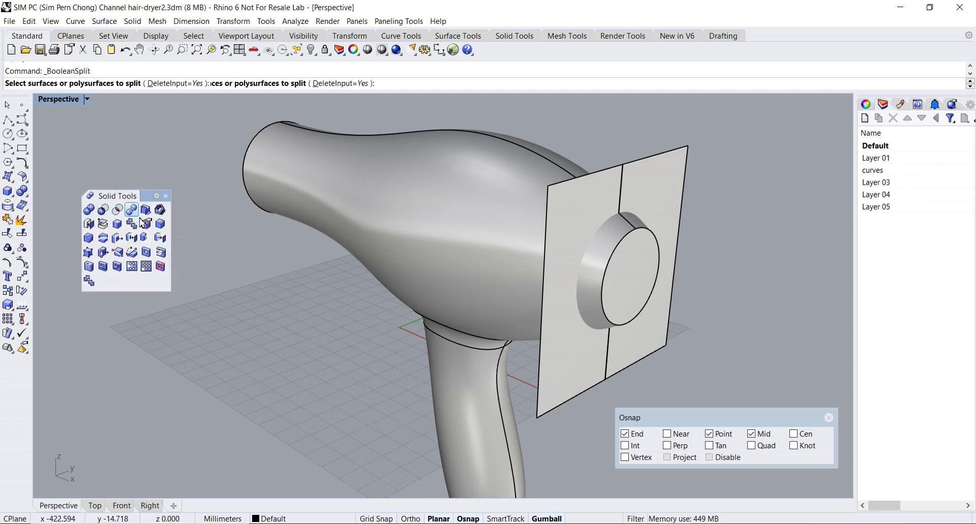
{"action": "left_click", "coordinate": [421, 253]}
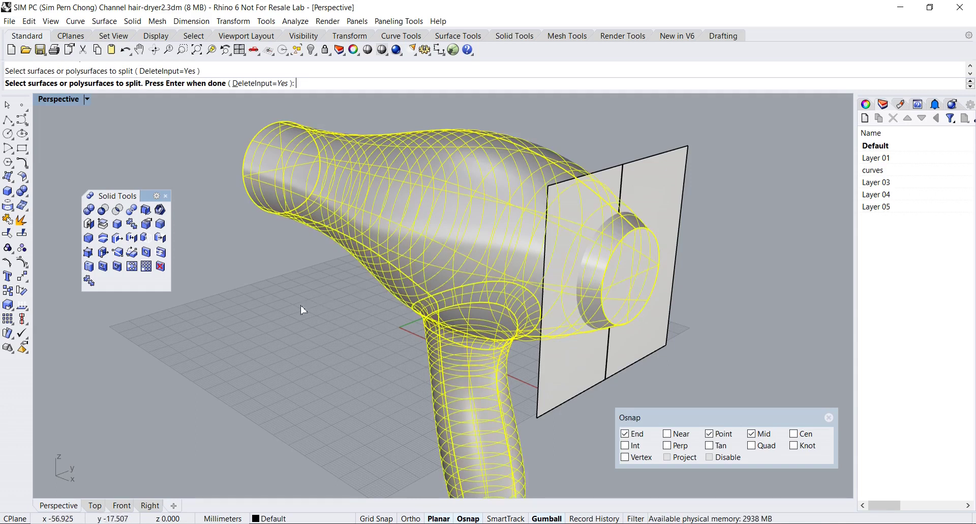
{"action": "key", "text": "Return"}
{"action": "left_click", "coordinate": [665, 203]}
{"action": "key", "text": "Return"}
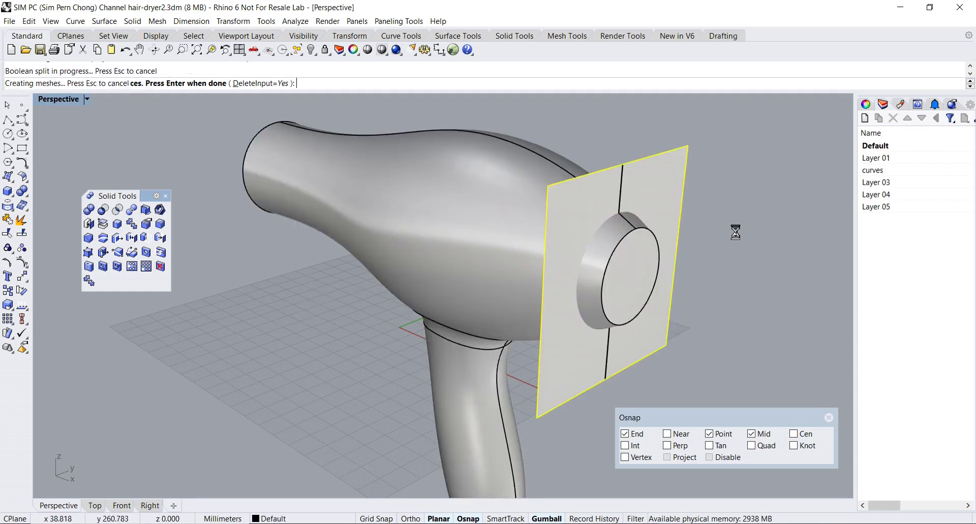
{"action": "right_click_drag", "start_coordinate": [730, 232], "coordinate": [727, 237]}
{"action": "left_click", "coordinate": [654, 194]}
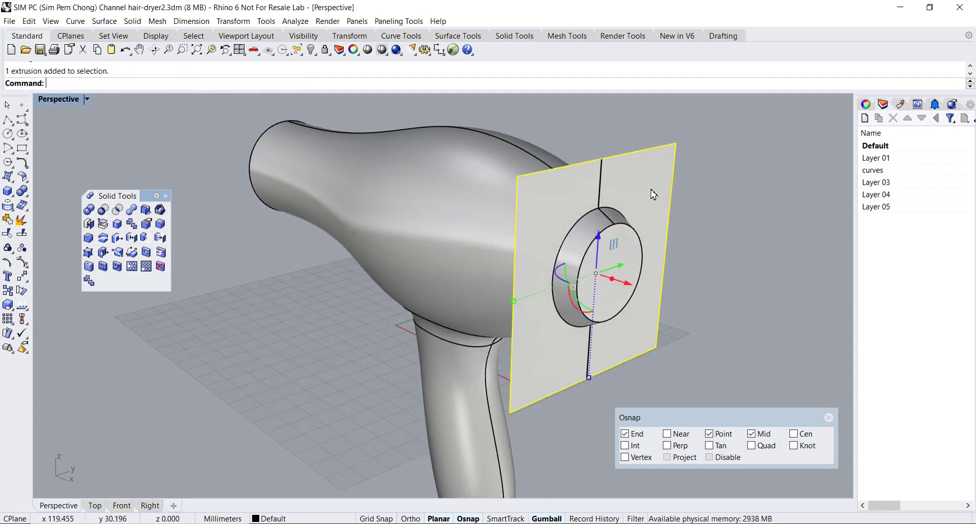
{"action": "key", "text": "Delete"}
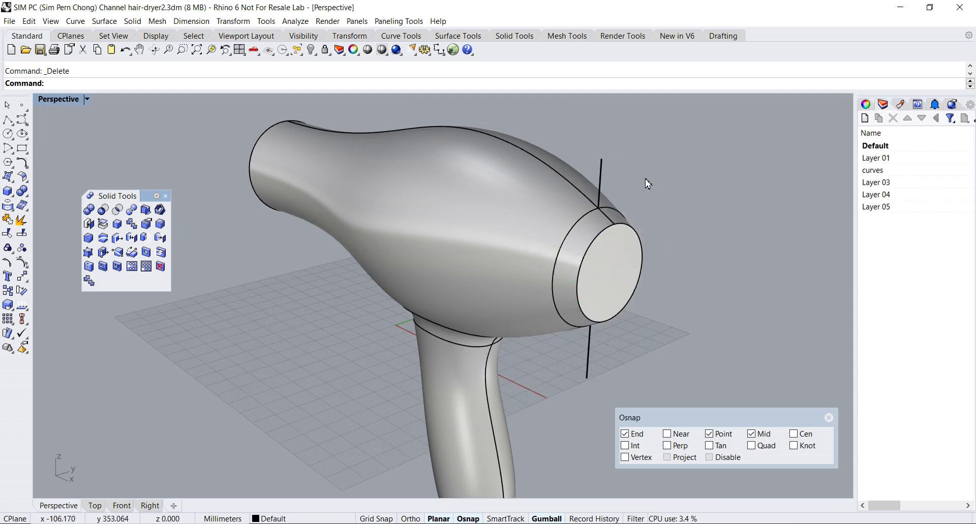
Hide the vertical guide line and the main dryer body.
{"action": "left_click", "coordinate": [603, 165]}
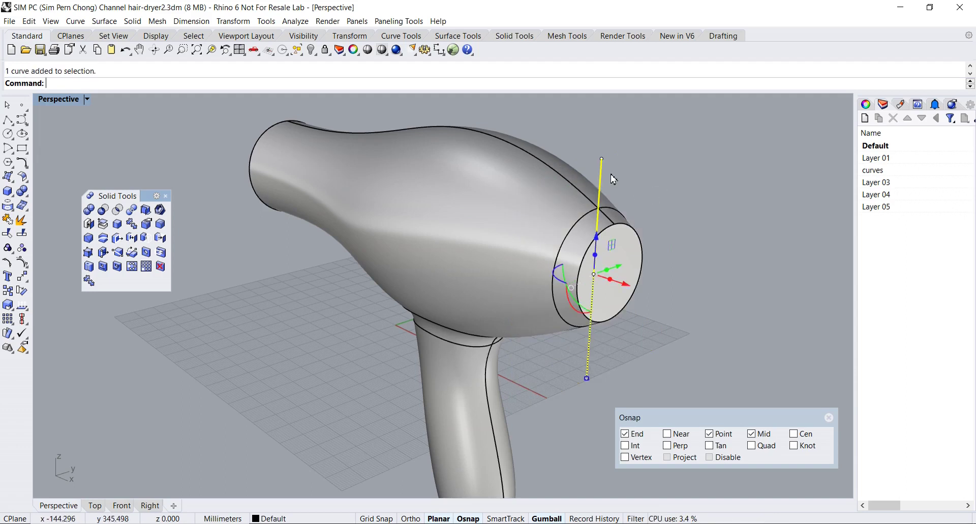
{"action": "left_click", "coordinate": [313, 51]}
{"action": "right_click_drag", "start_coordinate": [584, 181], "coordinate": [559, 208]}
{"action": "left_click", "coordinate": [559, 207]}
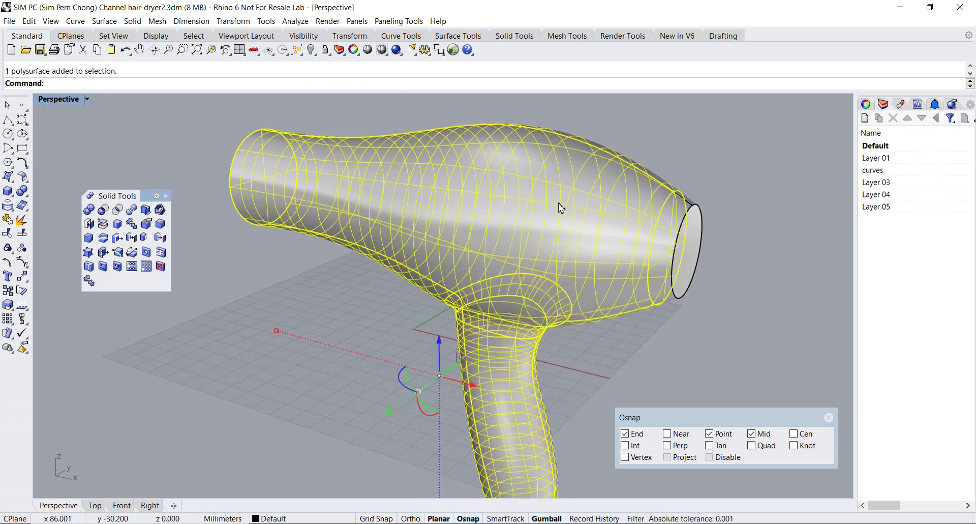
{"action": "scroll", "coordinate": [559, 207], "scroll_direction": "down", "scroll_amount": 5}
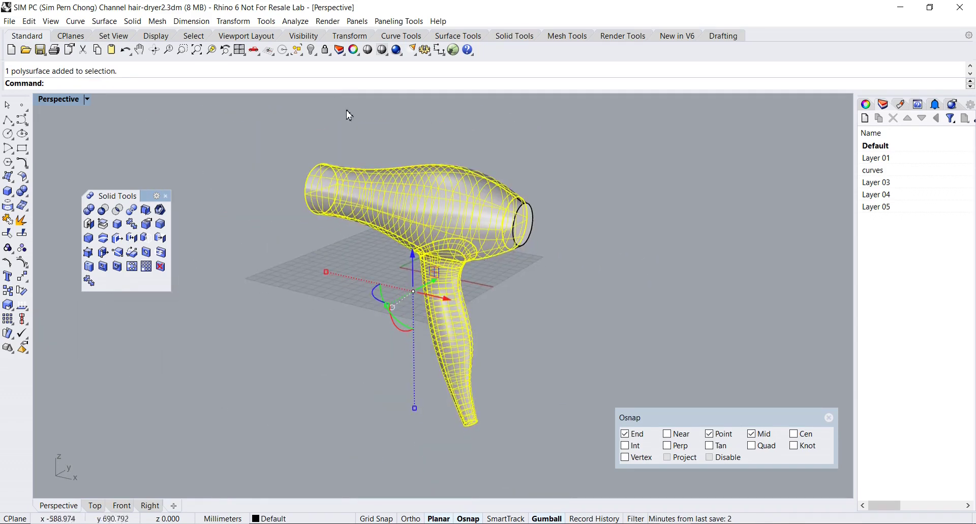
{"action": "left_click", "coordinate": [311, 49]}
{"action": "scroll", "coordinate": [480, 220], "scroll_direction": "up", "scroll_amount": 3}
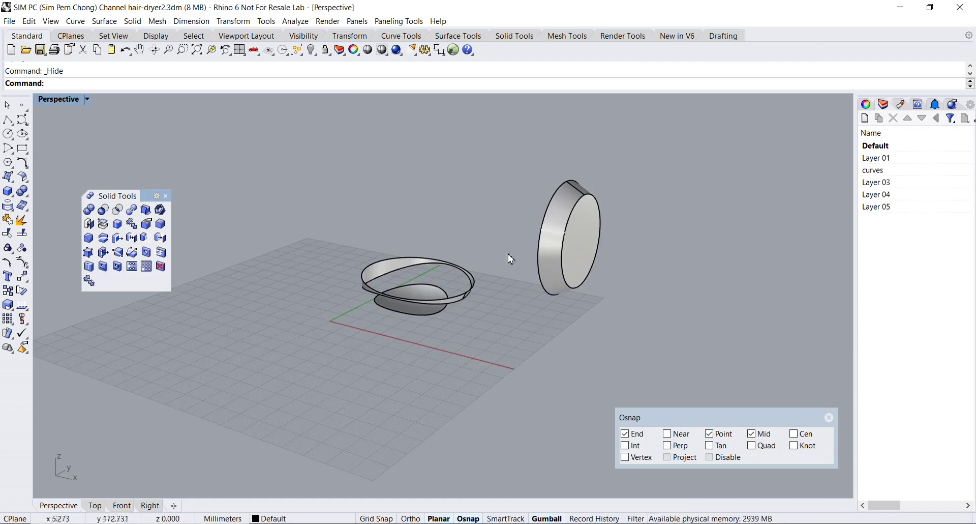
Delete the leftover ring surfaces and orbit around the isolated nozzle cap.
{"action": "left_click_drag", "start_coordinate": [320, 205], "coordinate": [516, 374]}
{"action": "key", "text": "Delete"}
{"action": "right_click_drag", "start_coordinate": [516, 374], "coordinate": [630, 305]}
{"action": "right_click_drag", "start_coordinate": [644, 262], "coordinate": [431, 225]}
{"action": "scroll", "coordinate": [398, 277], "scroll_direction": "up", "scroll_amount": 4}
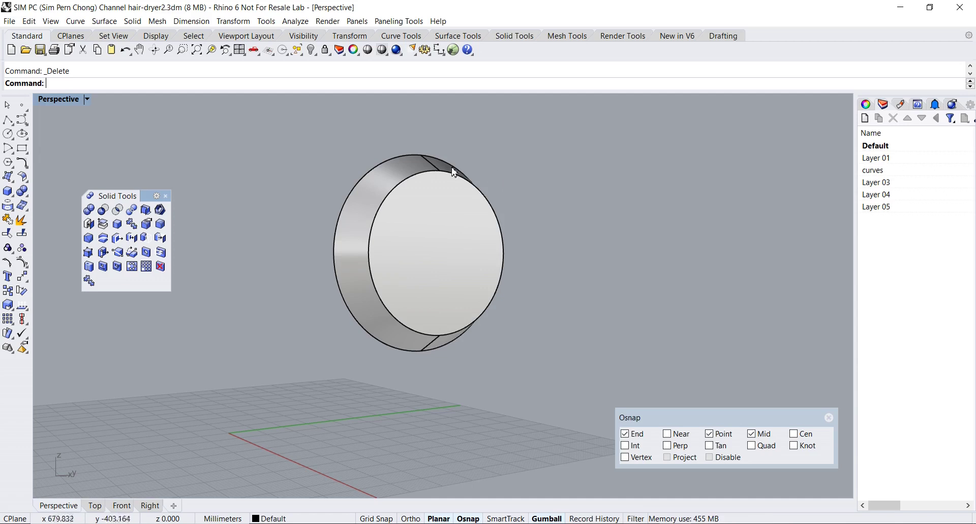
{"action": "right_click_drag", "start_coordinate": [430, 204], "coordinate": [458, 210]}
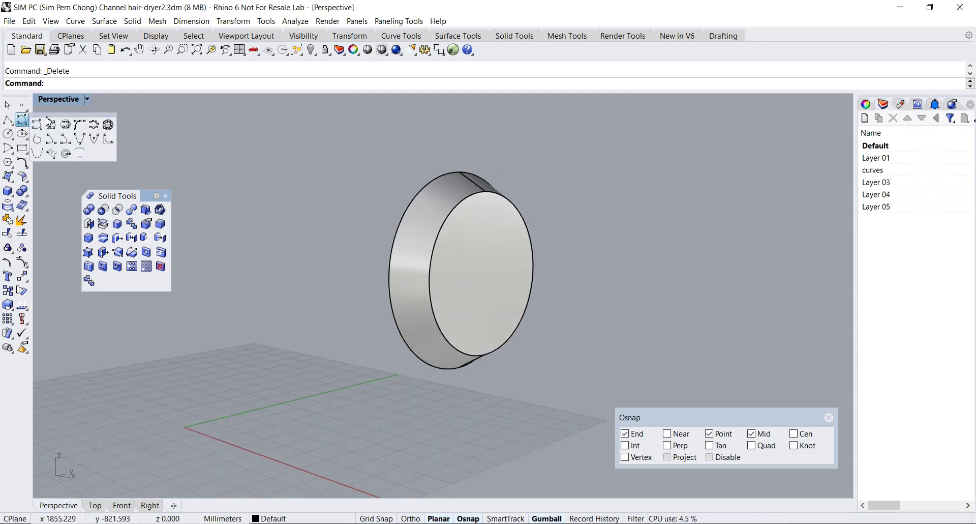
Draw an interpolated curve from the face's top edge to its bottom edge.
{"action": "left_click", "coordinate": [21, 120]}
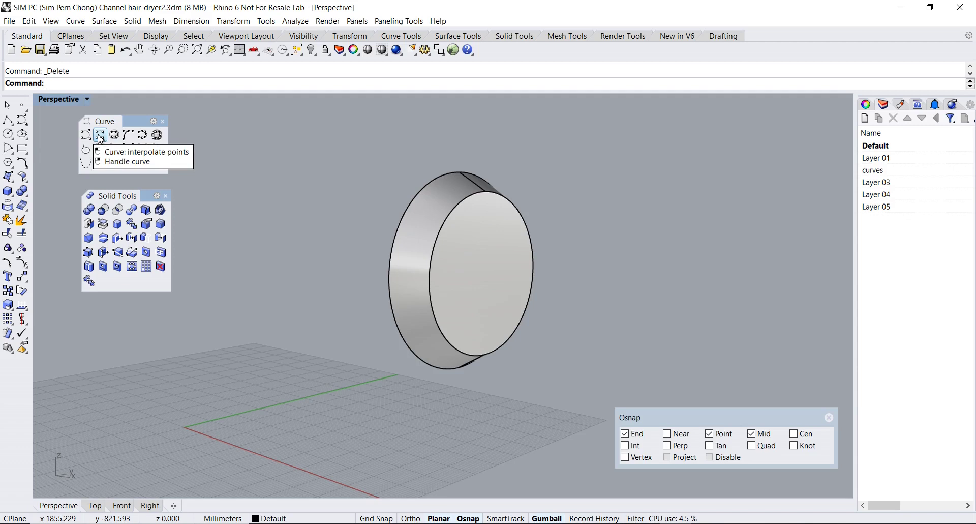
{"action": "left_click", "coordinate": [100, 135]}
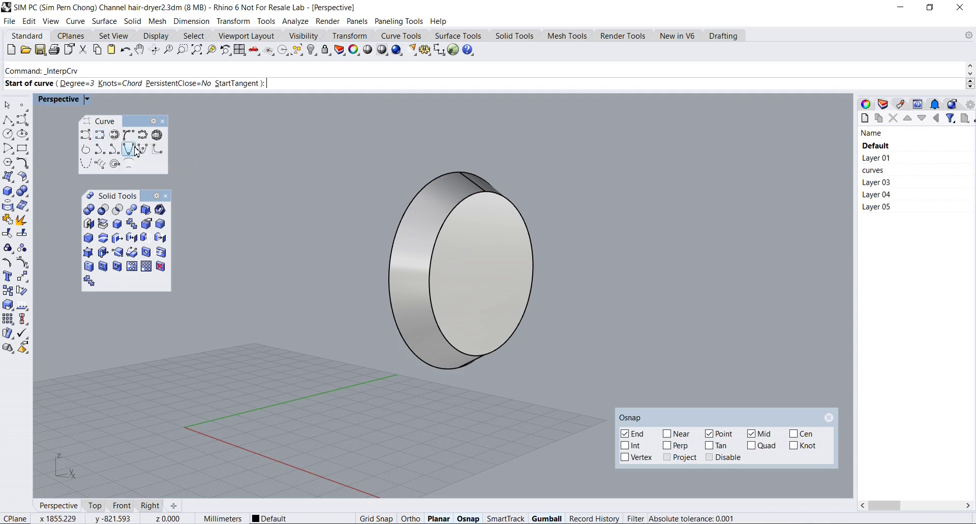
{"action": "left_click", "coordinate": [485, 191]}
{"action": "left_click", "coordinate": [491, 356]}
{"action": "key", "text": "Return"}
{"action": "left_click", "coordinate": [487, 299]}
{"action": "right_click_drag", "start_coordinate": [489, 299], "coordinate": [593, 301]}
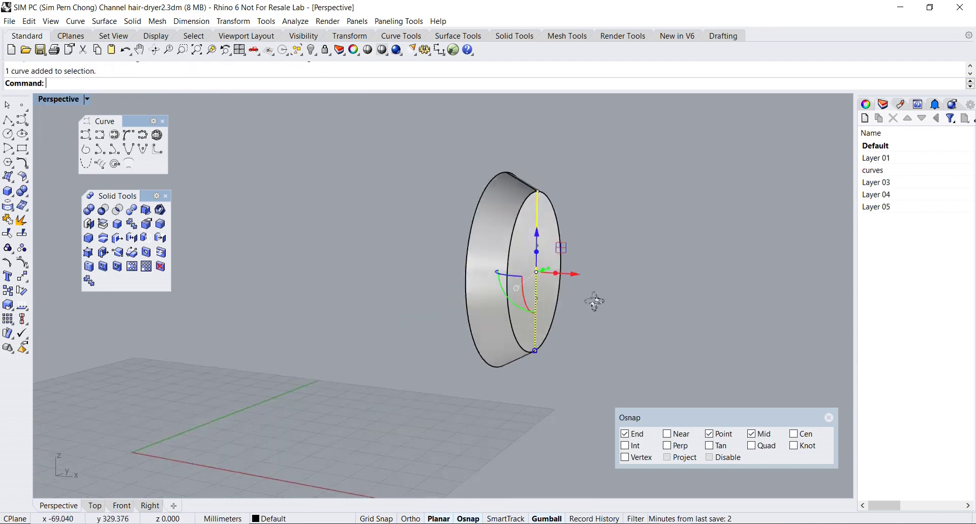
Turn on the curve's control points and push the middle two outward into a shallow arc.
{"action": "left_click", "coordinate": [25, 262]}
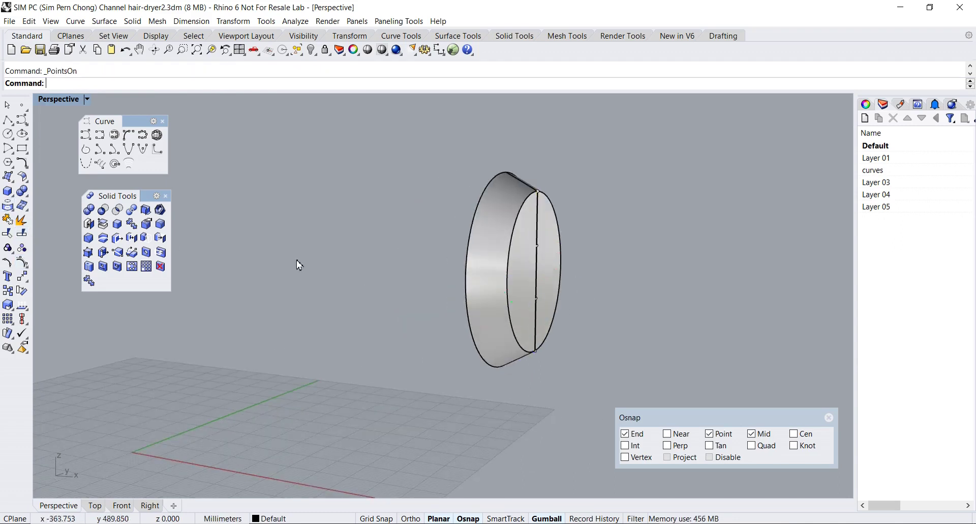
{"action": "left_click_drag", "start_coordinate": [455, 229], "coordinate": [593, 318]}
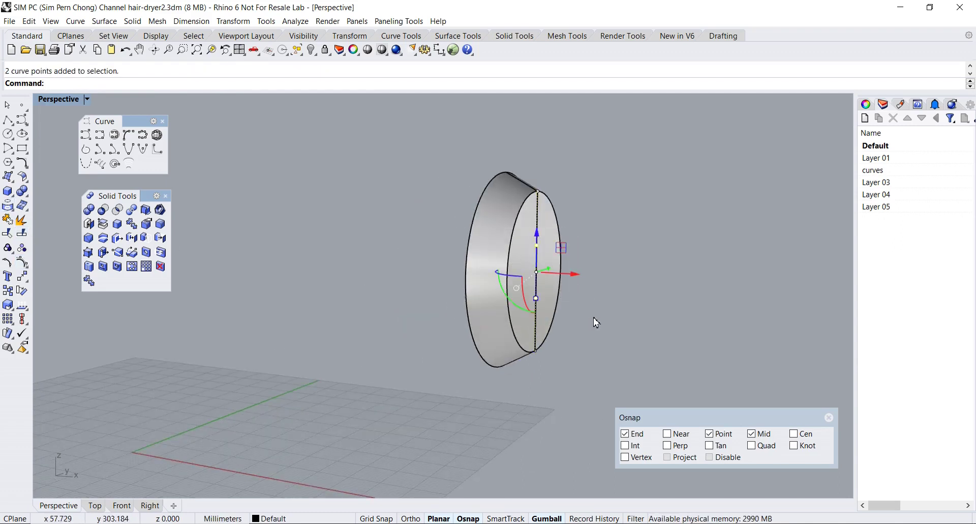
{"action": "scroll", "coordinate": [589, 315], "scroll_direction": "up", "scroll_amount": 4}
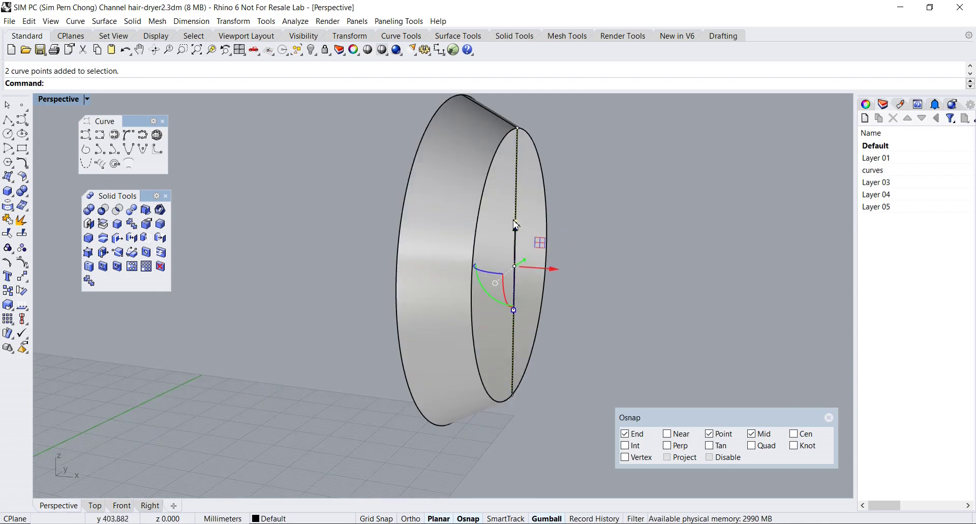
{"action": "left_click_drag", "start_coordinate": [556, 274], "coordinate": [583, 276]}
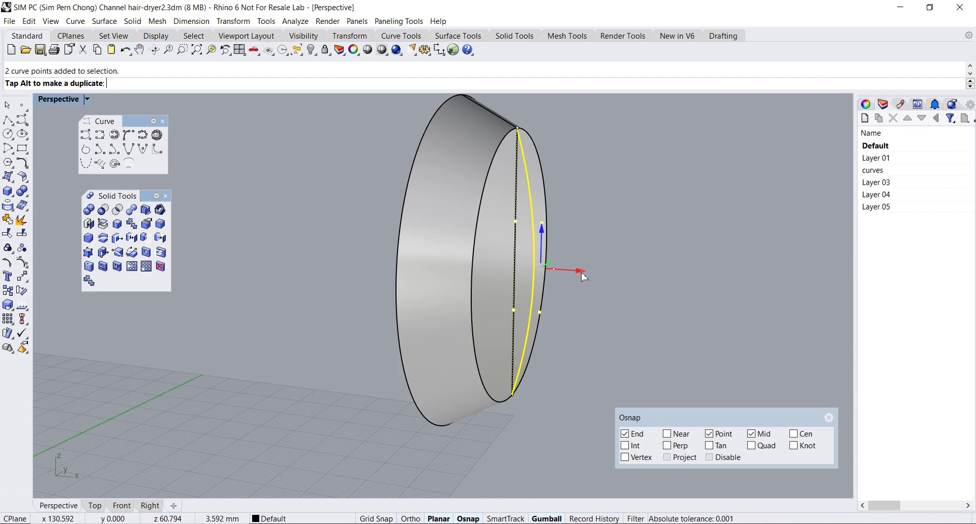
{"action": "left_click_drag", "start_coordinate": [582, 273], "coordinate": [584, 271]}
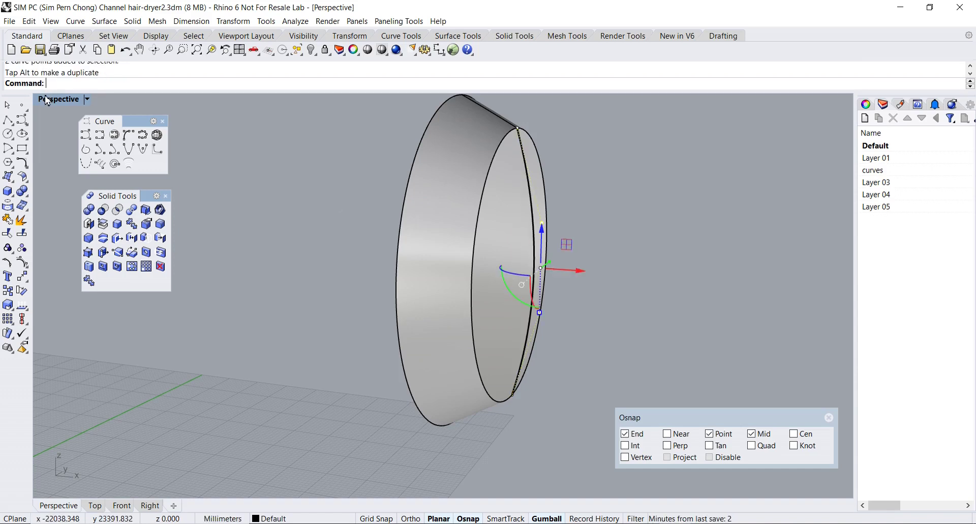
{"action": "right_click_drag", "start_coordinate": [285, 226], "coordinate": [325, 228]}
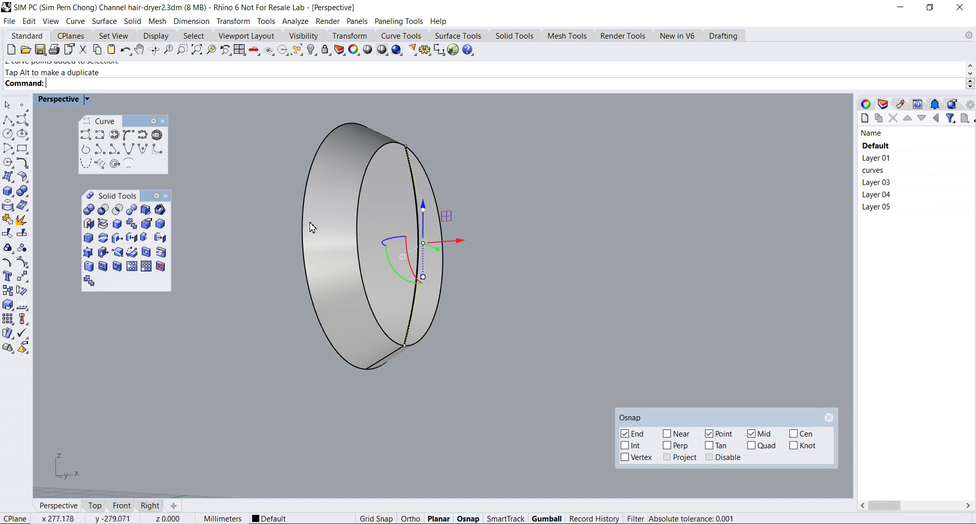
Maximize the Front view and zoom and pan onto the bowed curve.
{"action": "double_click", "coordinate": [50, 98]}
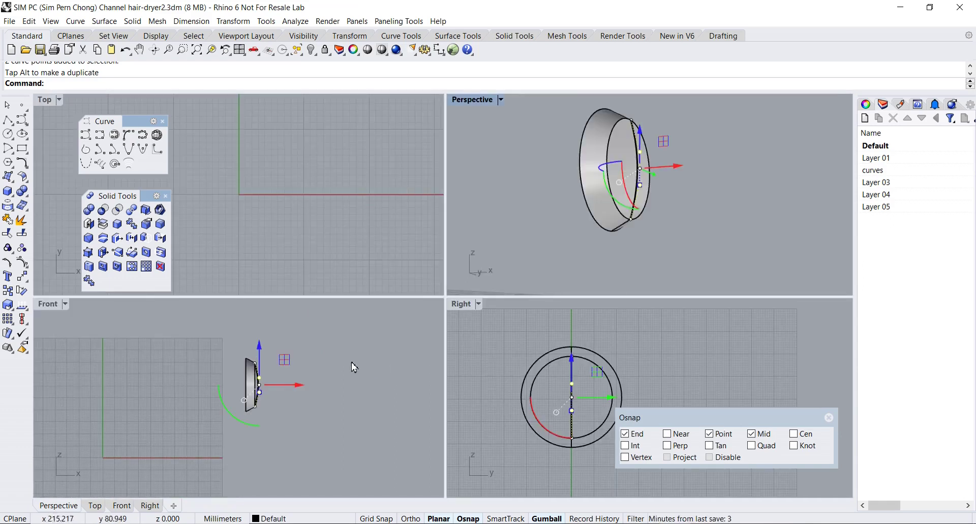
{"action": "double_click", "coordinate": [46, 308]}
{"action": "scroll", "coordinate": [453, 300], "scroll_direction": "up", "scroll_amount": 6}
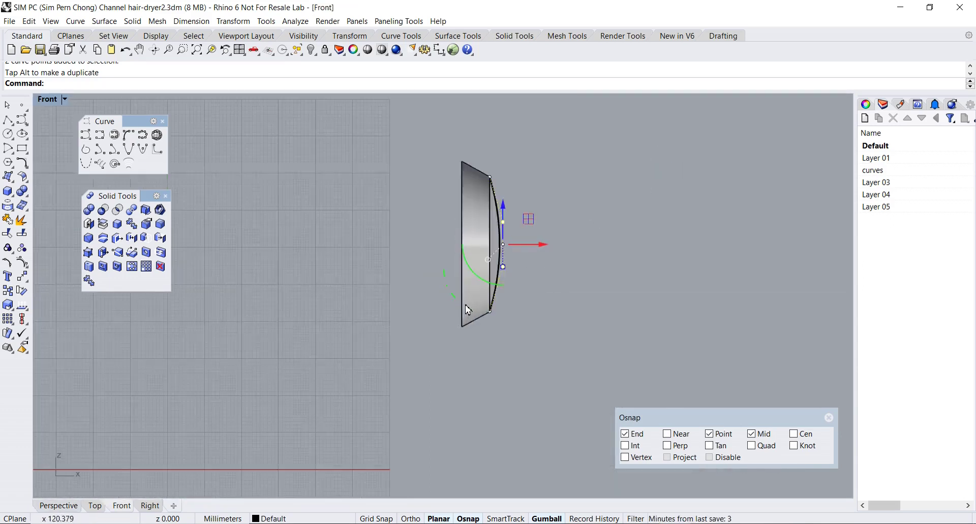
{"action": "scroll", "coordinate": [421, 332], "scroll_direction": "up", "scroll_amount": 3}
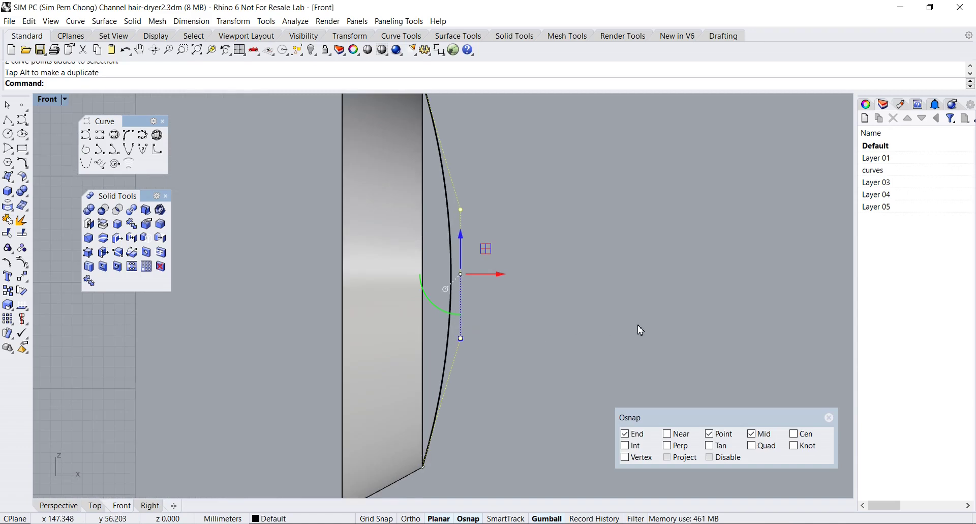
{"action": "right_click_drag", "start_coordinate": [642, 329], "coordinate": [633, 349]}
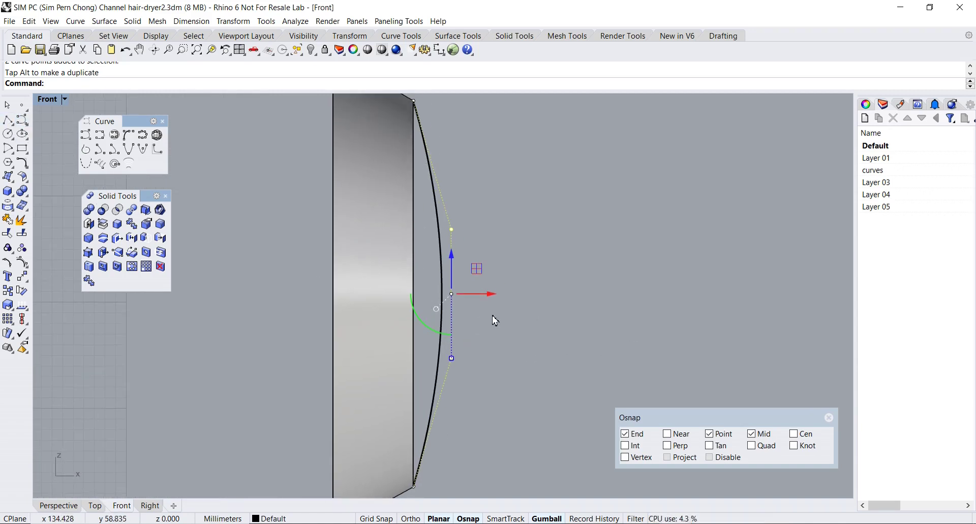
{"action": "left_click", "coordinate": [446, 328], "text": "shift"}
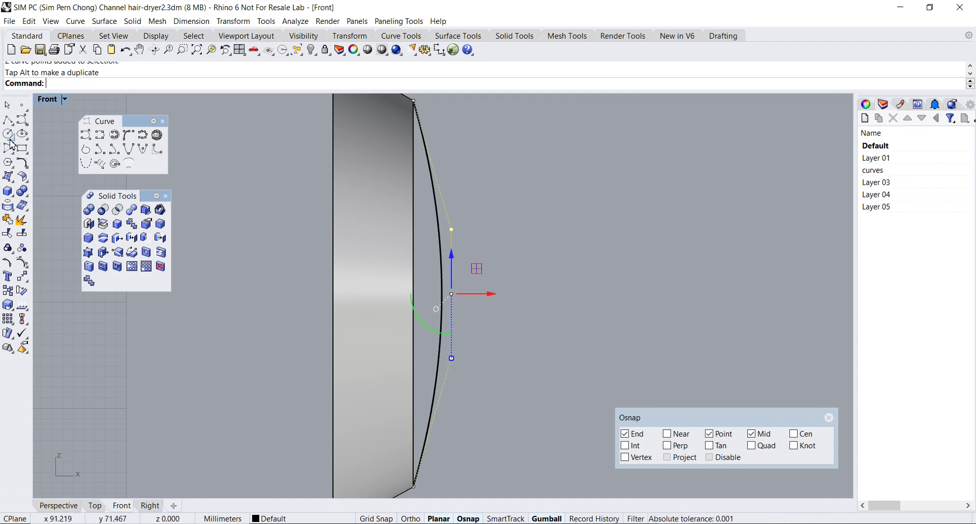
{"action": "left_click", "coordinate": [8, 119]}
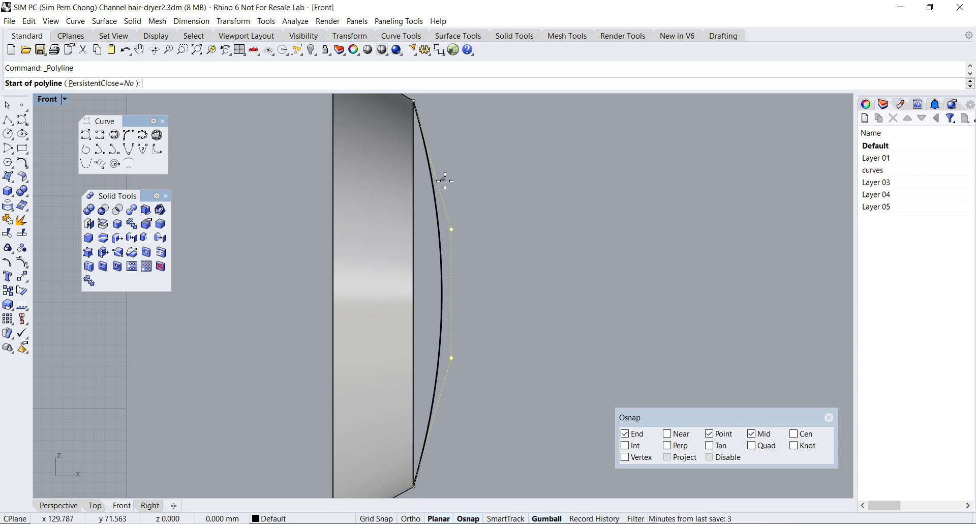
Draw a horizontal axis line from the arc's midpoint and trim away the arc's lower half.
{"action": "left_click", "coordinate": [446, 293]}
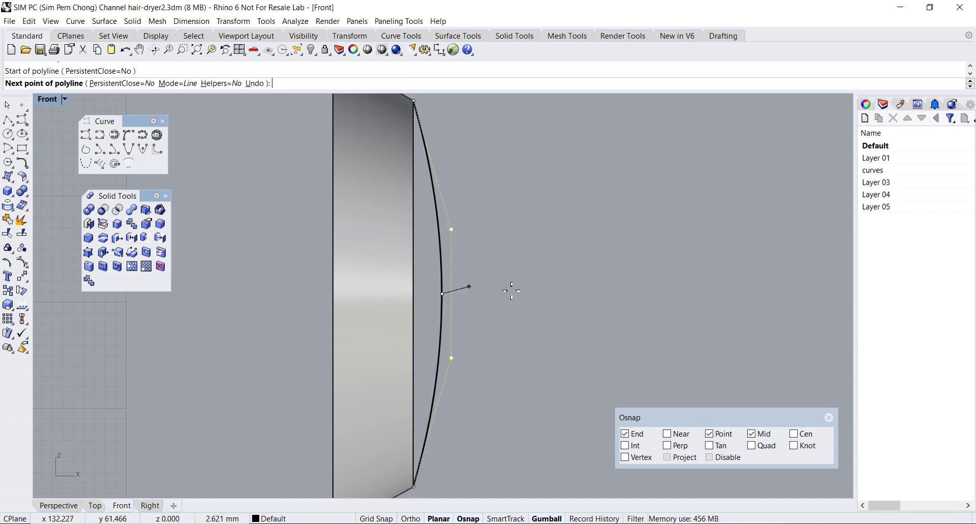
{"action": "left_click", "coordinate": [611, 306], "text": "shift"}
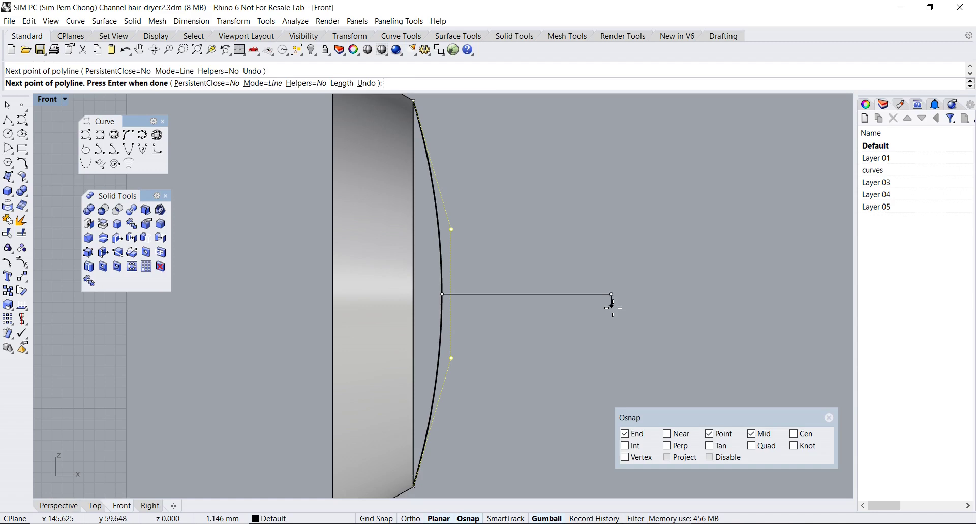
{"action": "key", "text": "Return"}
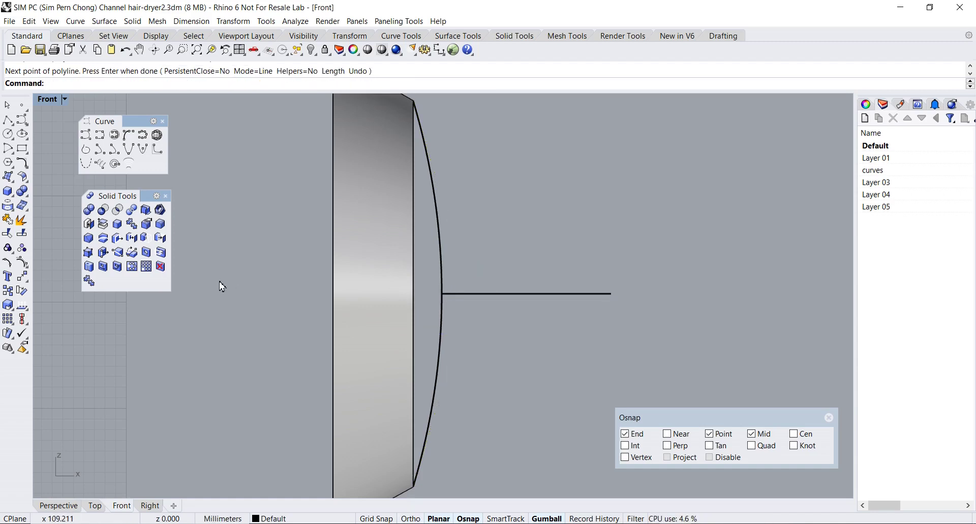
{"action": "left_click", "coordinate": [7, 234]}
{"action": "left_click", "coordinate": [527, 298]}
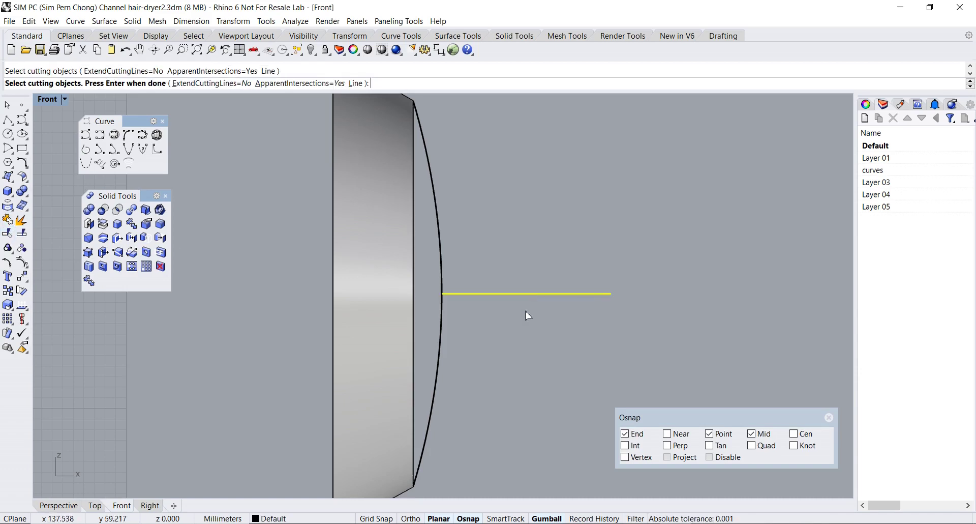
{"action": "key", "text": "Return"}
{"action": "left_click", "coordinate": [442, 331]}
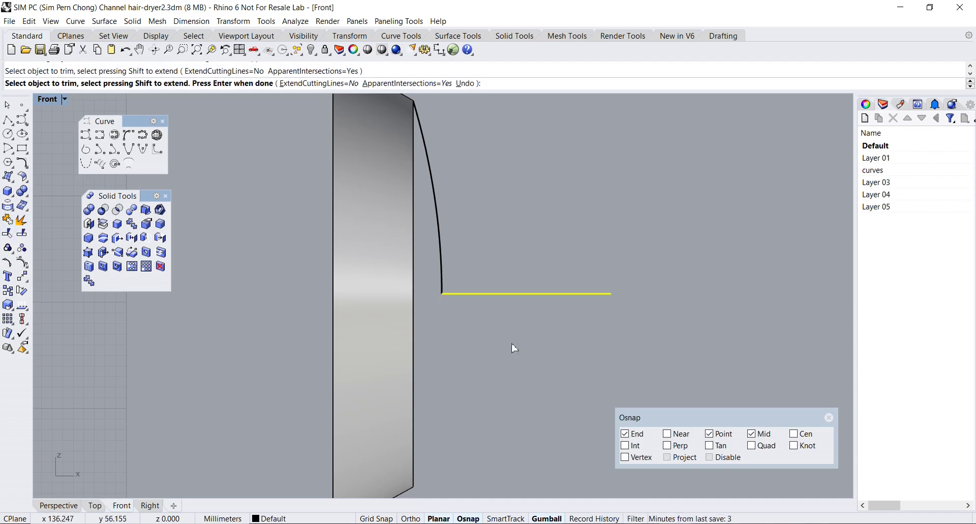
{"action": "key", "text": "Return"}
Maximize the Perspective view and orbit to see the trimmed half-arc from above.
{"action": "left_click", "coordinate": [441, 258]}
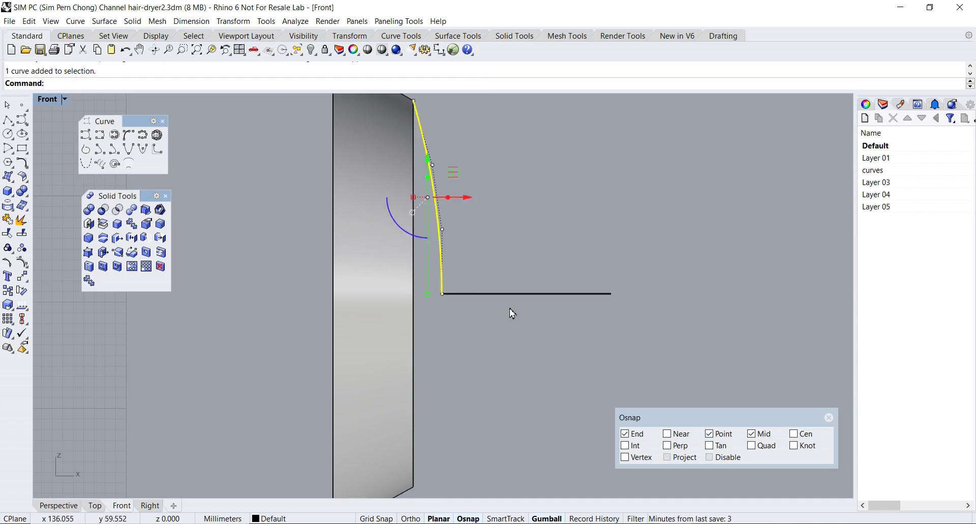
{"action": "double_click", "coordinate": [49, 100]}
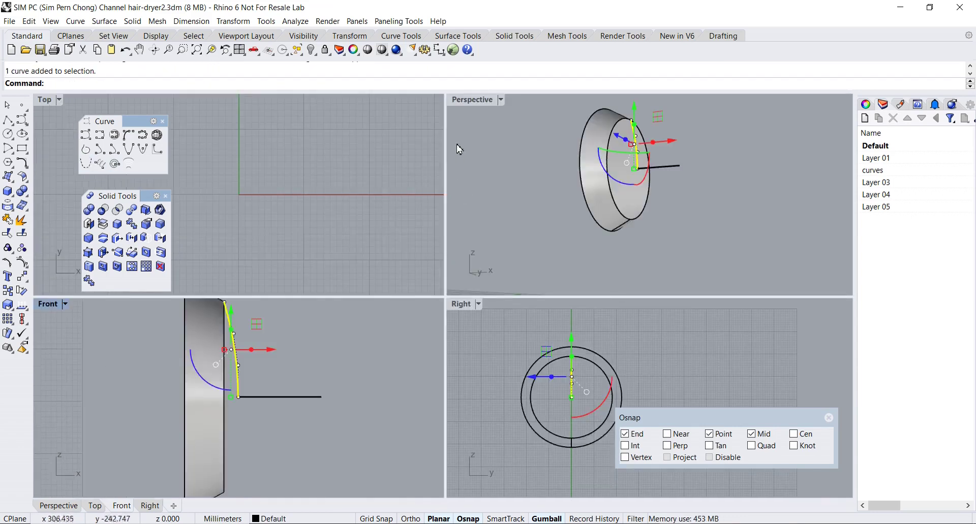
{"action": "double_click", "coordinate": [465, 99]}
{"action": "right_click_drag", "start_coordinate": [456, 108], "coordinate": [453, 205]}
{"action": "key", "text": "Escape"}
{"action": "right_click_drag", "start_coordinate": [518, 290], "coordinate": [526, 236], "text": "shift"}
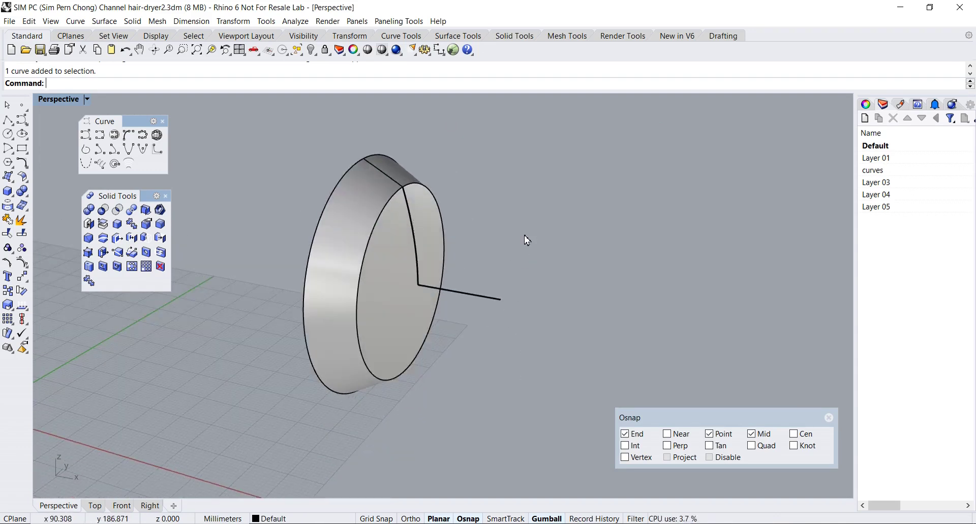
{"action": "left_click", "coordinate": [166, 196]}
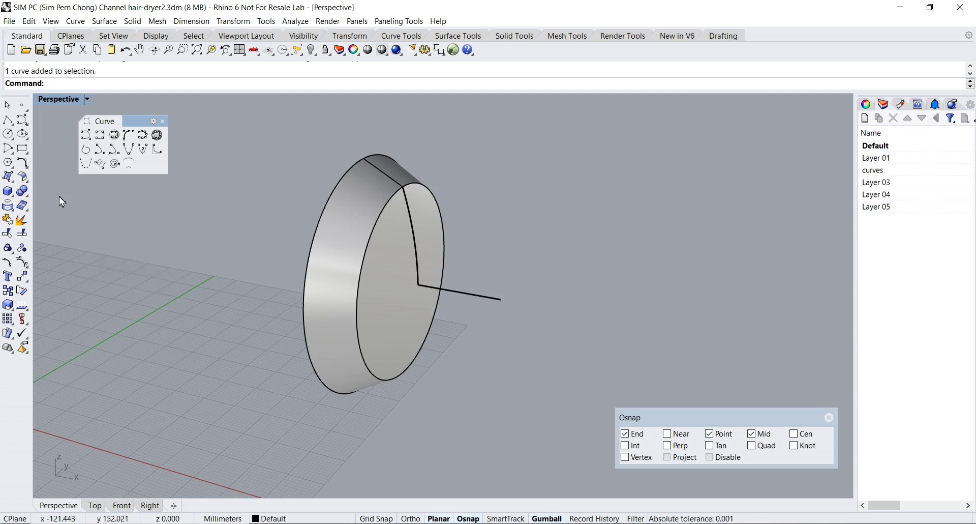
Revolve the half-arc 360° around the axis line into a domed front surface.
{"action": "left_click", "coordinate": [8, 177]}
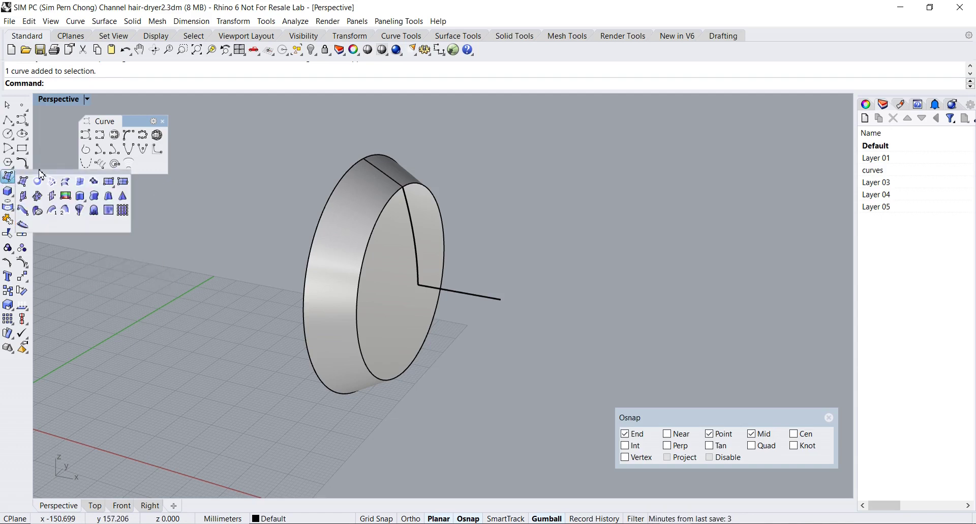
{"action": "left_click", "coordinate": [8, 177]}
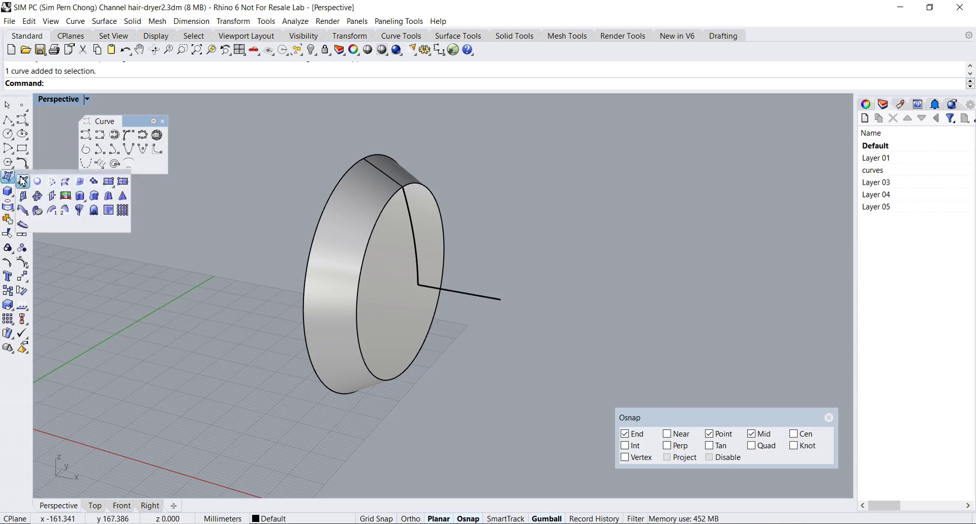
{"action": "left_click_drag", "start_coordinate": [47, 179], "coordinate": [89, 204]}
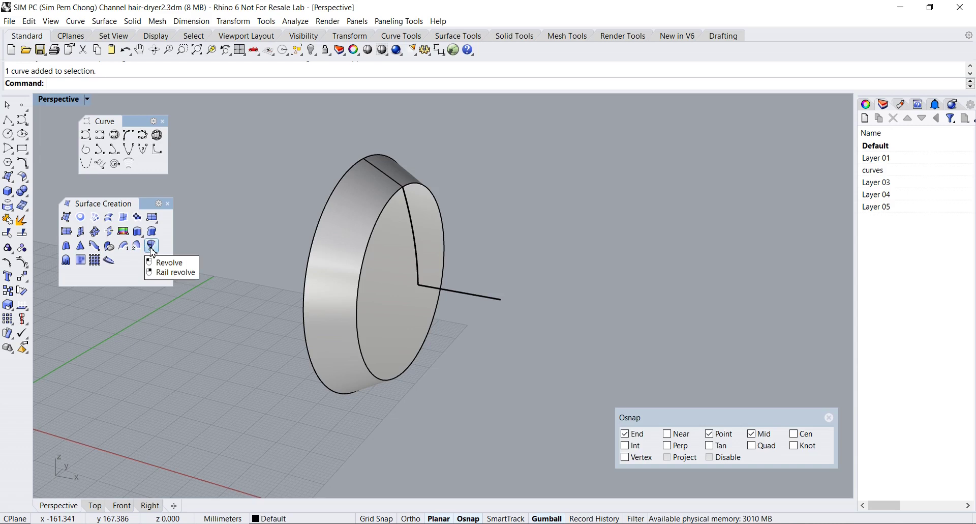
{"action": "left_click", "coordinate": [124, 245]}
{"action": "scroll", "coordinate": [361, 230], "scroll_direction": "up", "scroll_amount": 3}
{"action": "left_click", "coordinate": [460, 267]}
{"action": "key", "text": "Return"}
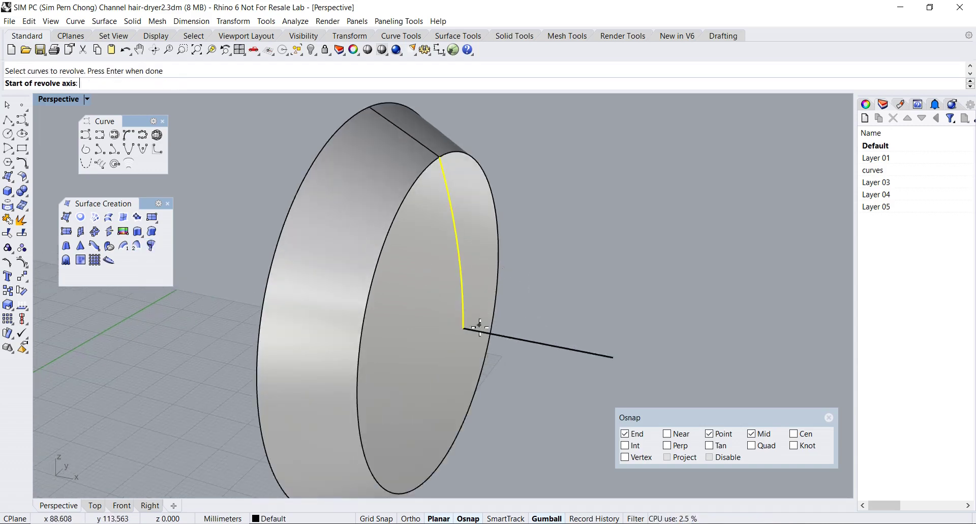
{"action": "left_click", "coordinate": [463, 328]}
{"action": "left_click", "coordinate": [613, 357]}
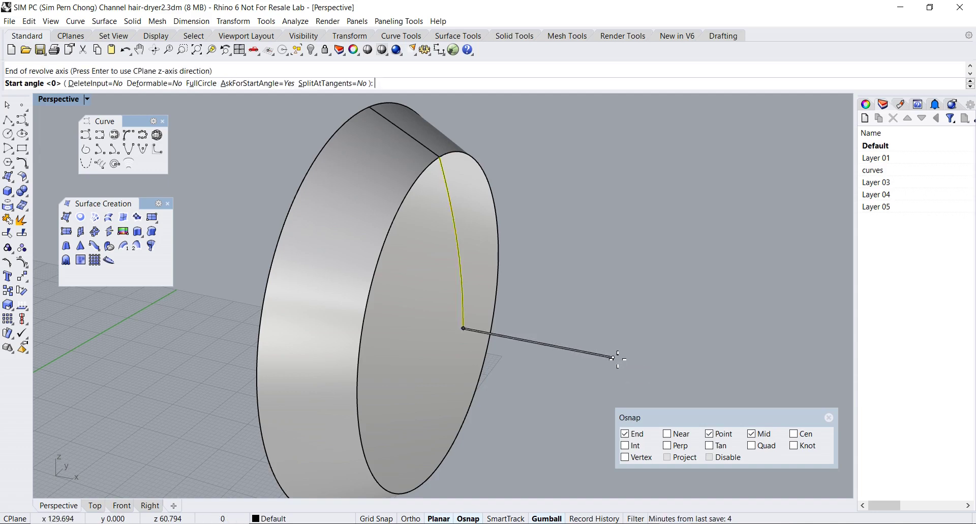
{"action": "key", "text": "Return"}
{"action": "key", "text": "Return"}
Inspect the new dome and delete the axis line.
{"action": "right_click_drag", "start_coordinate": [617, 360], "coordinate": [648, 295]}
{"action": "left_click", "coordinate": [566, 311], "text": "ctrl+shift"}
{"action": "key", "text": "Escape"}
{"action": "left_click", "coordinate": [644, 302]}
{"action": "key", "text": "Delete"}
{"action": "right_click_drag", "start_coordinate": [636, 301], "coordinate": [492, 260]}
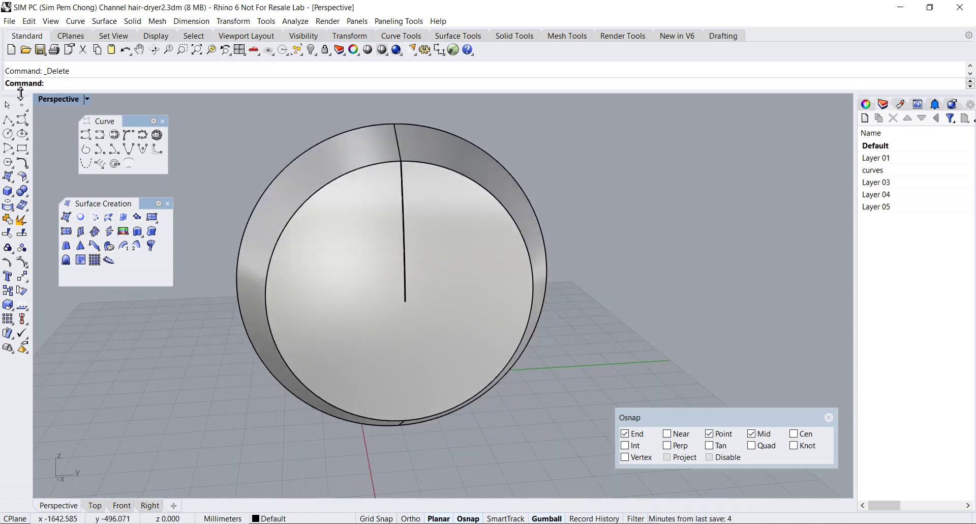
Maximize the Right view on the ring circles and enable Project osnap.
{"action": "double_click", "coordinate": [44, 102]}
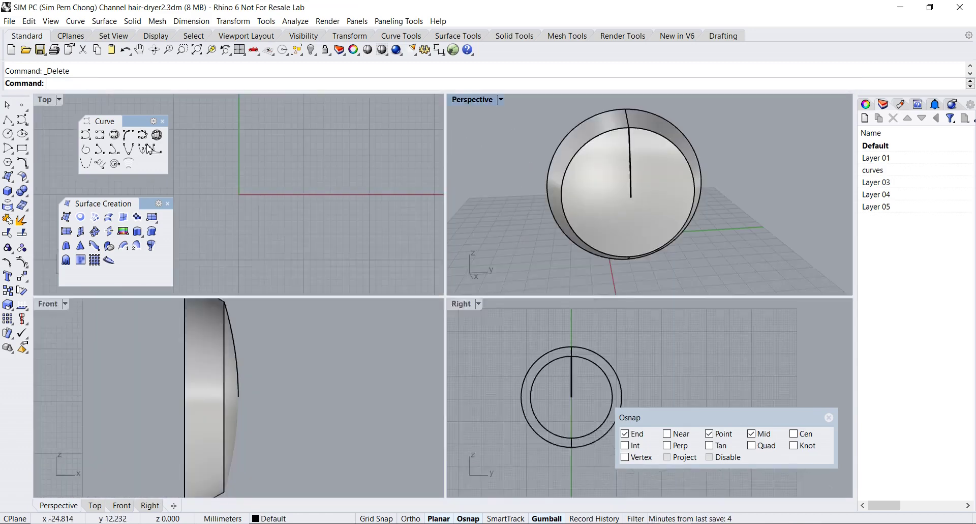
{"action": "double_click", "coordinate": [460, 306]}
{"action": "right_click_drag", "start_coordinate": [460, 309], "coordinate": [513, 320]}
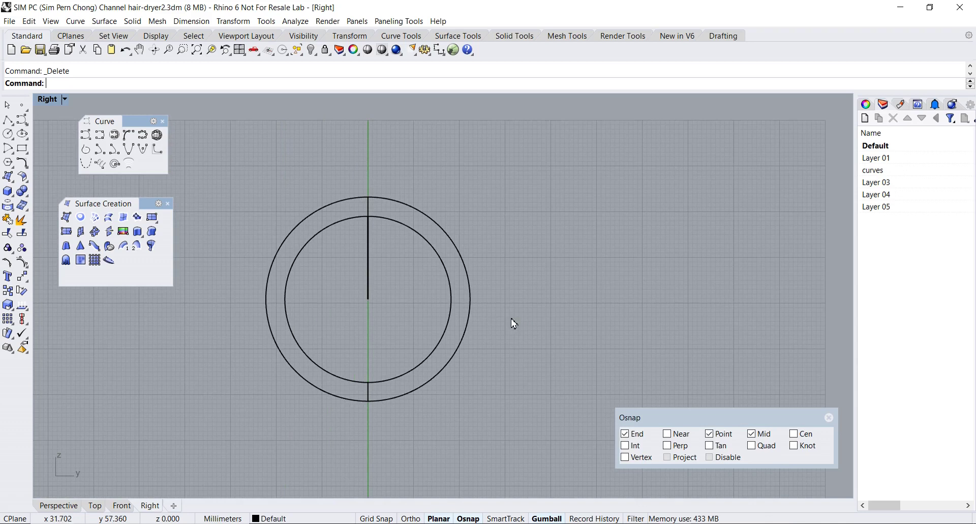
{"action": "left_click", "coordinate": [666, 457]}
{"action": "scroll", "coordinate": [449, 311], "scroll_direction": "up", "scroll_amount": 3}
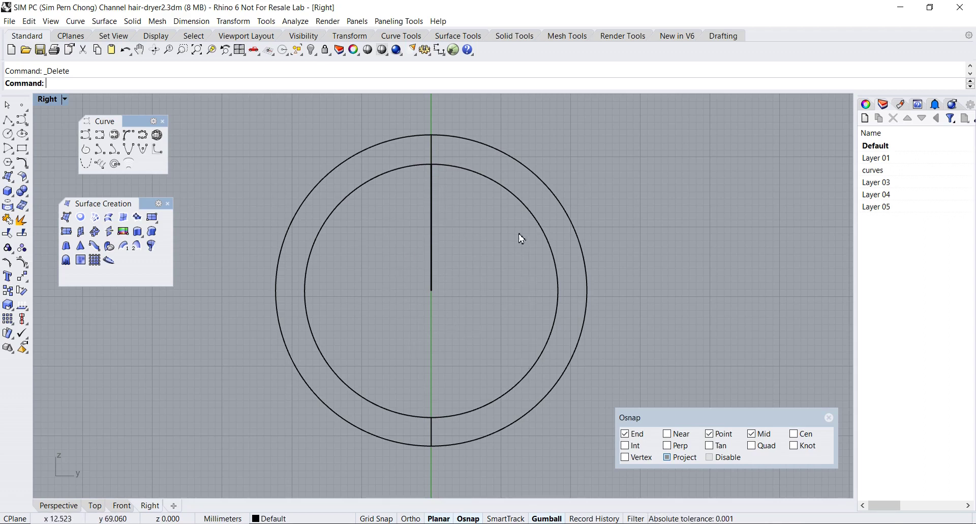
Draw a small circle at the axis end and a concentric larger circle just inside the inner ring.
{"action": "left_click", "coordinate": [7, 135]}
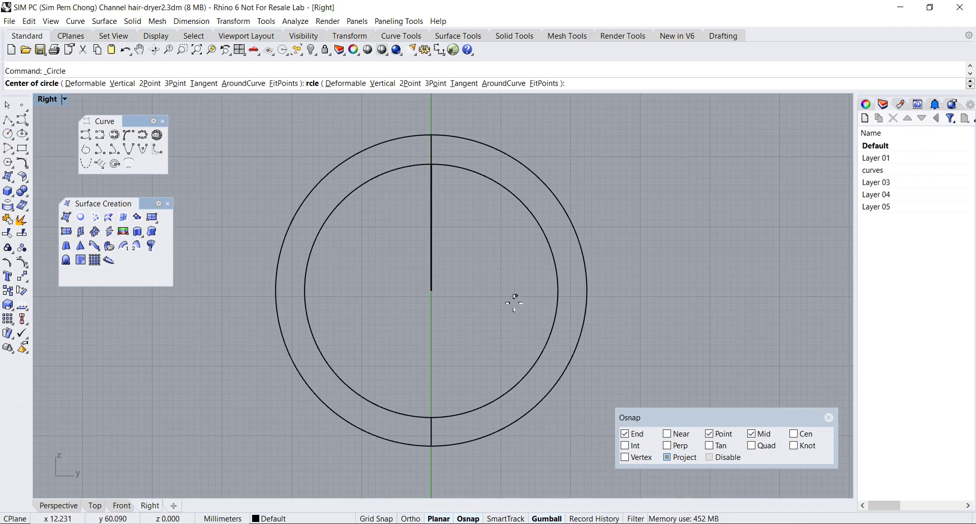
{"action": "left_click", "coordinate": [431, 291]}
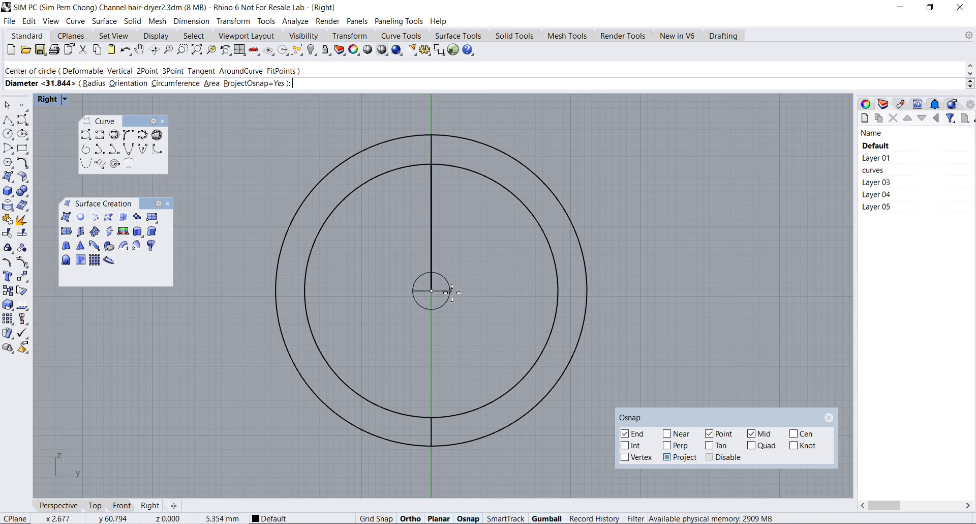
{"action": "left_click", "coordinate": [447, 295]}
{"action": "key", "text": "Return"}
{"action": "left_click", "coordinate": [431, 291]}
{"action": "key", "text": "F8"}
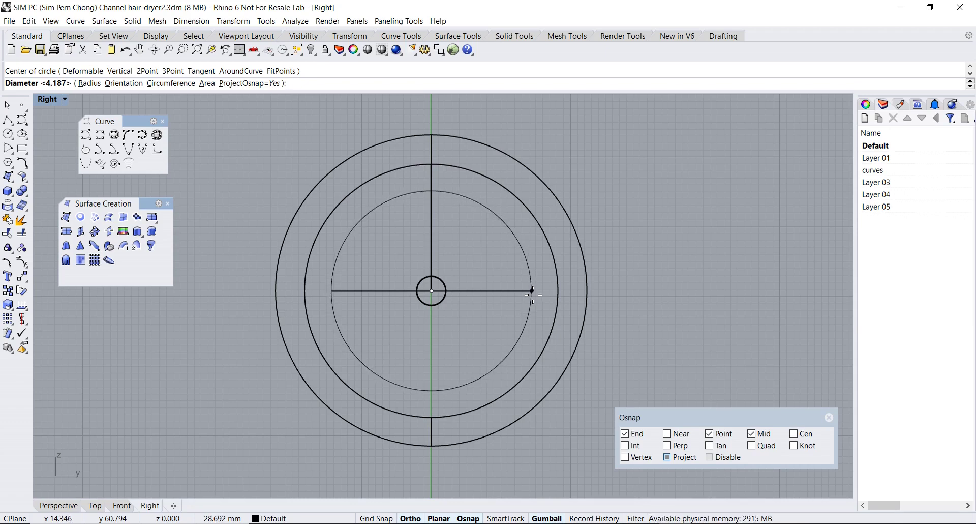
{"action": "left_click", "coordinate": [532, 289]}
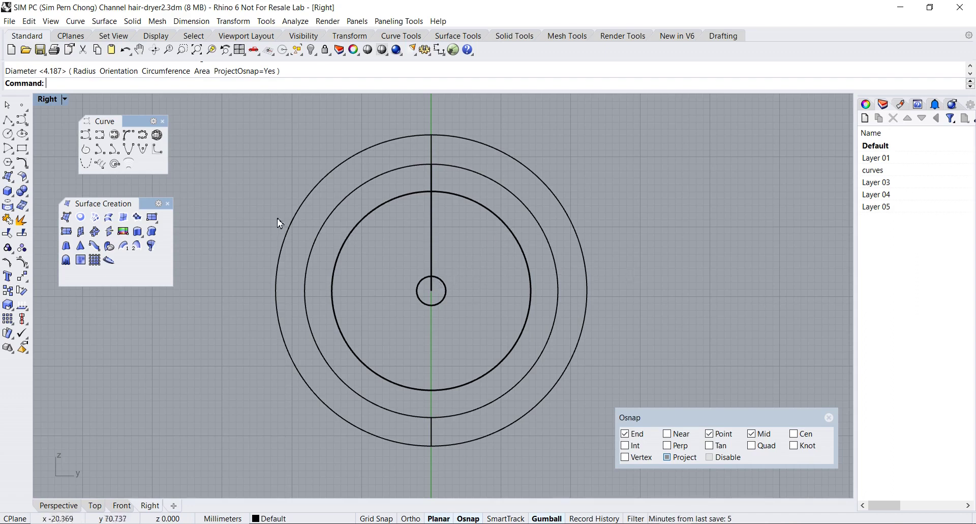
Use TweenCurves with Number=3 to place three circles between the large and small circles.
{"action": "left_click", "coordinate": [129, 166]}
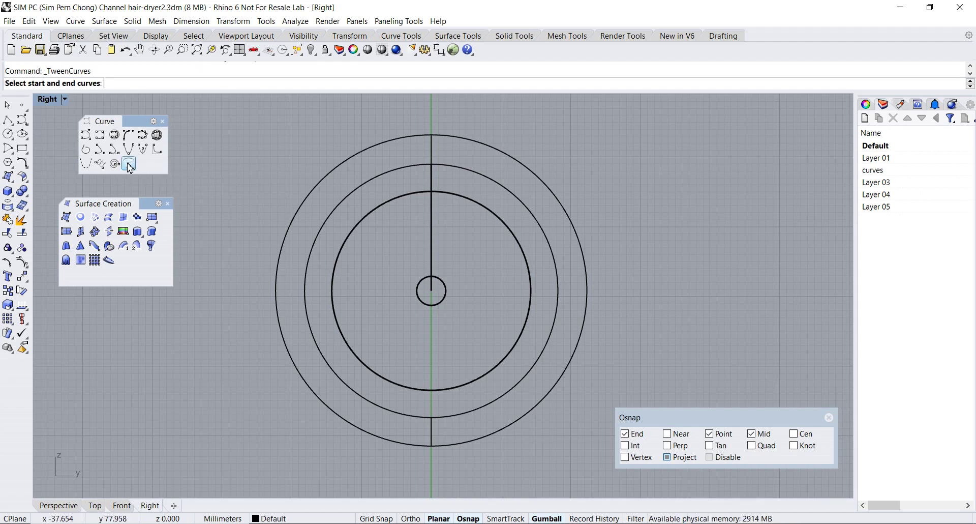
{"action": "left_click", "coordinate": [335, 264]}
{"action": "left_click", "coordinate": [417, 287]}
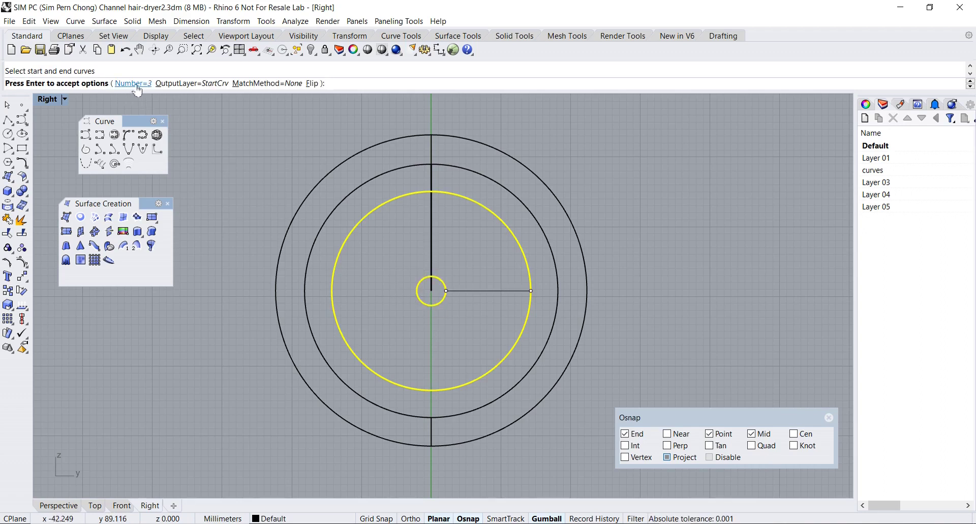
{"action": "left_click", "coordinate": [133, 83]}
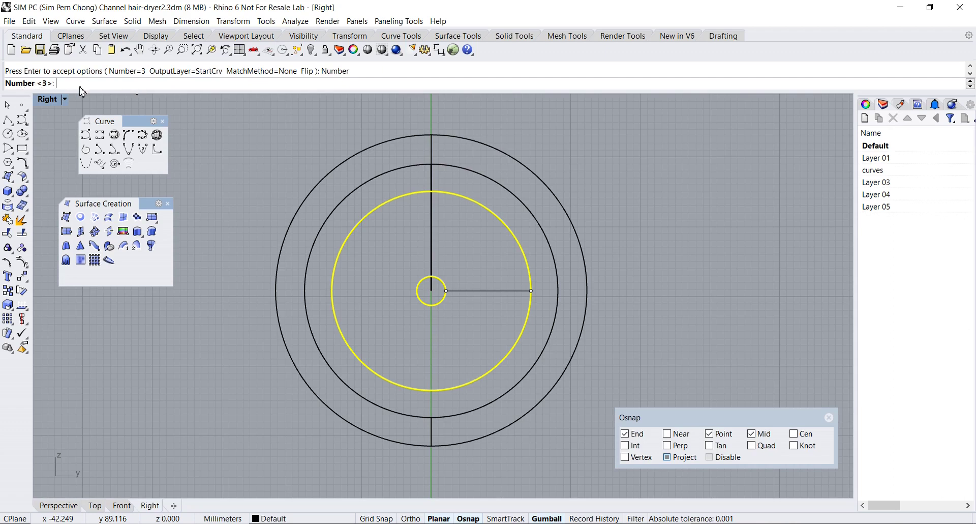
{"action": "key", "text": "Return"}
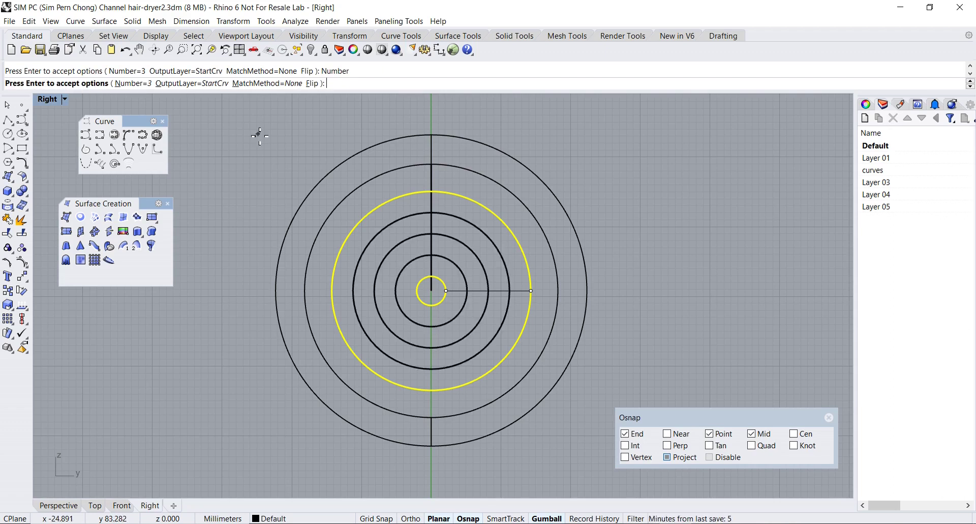
{"action": "key", "text": "Return"}
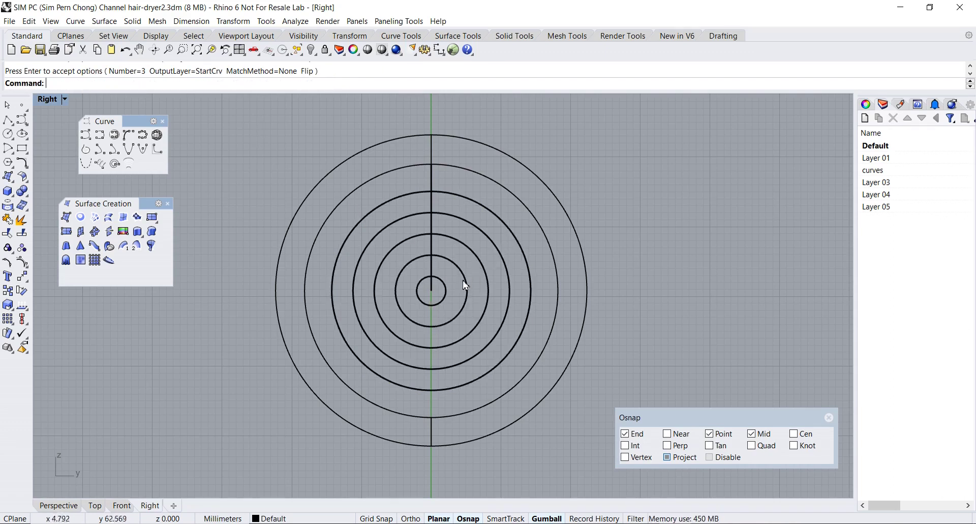
{"action": "double_click", "coordinate": [42, 101]}
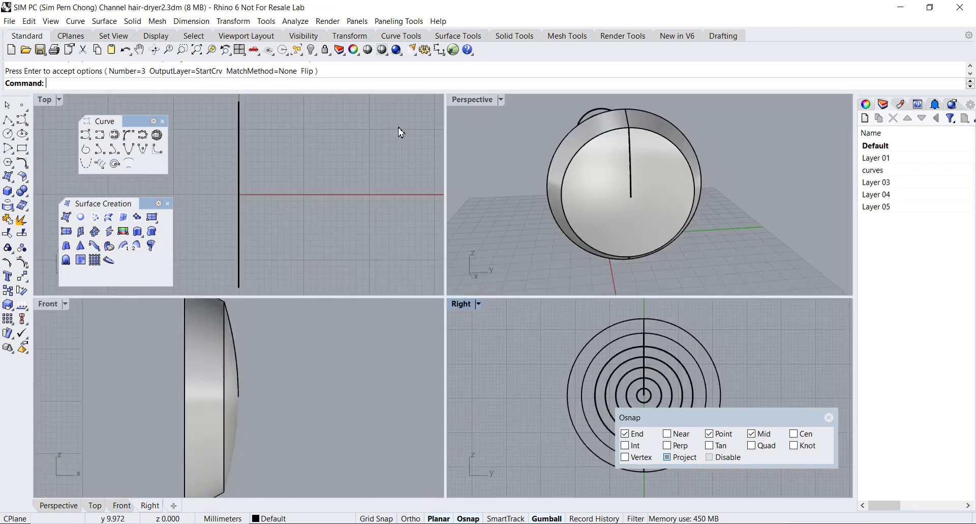
Project the concentric circles onto the nozzle cap's front surface, choosing the surface over the polysurface.
{"action": "double_click", "coordinate": [458, 99]}
{"action": "right_click_drag", "start_coordinate": [442, 136], "coordinate": [391, 215]}
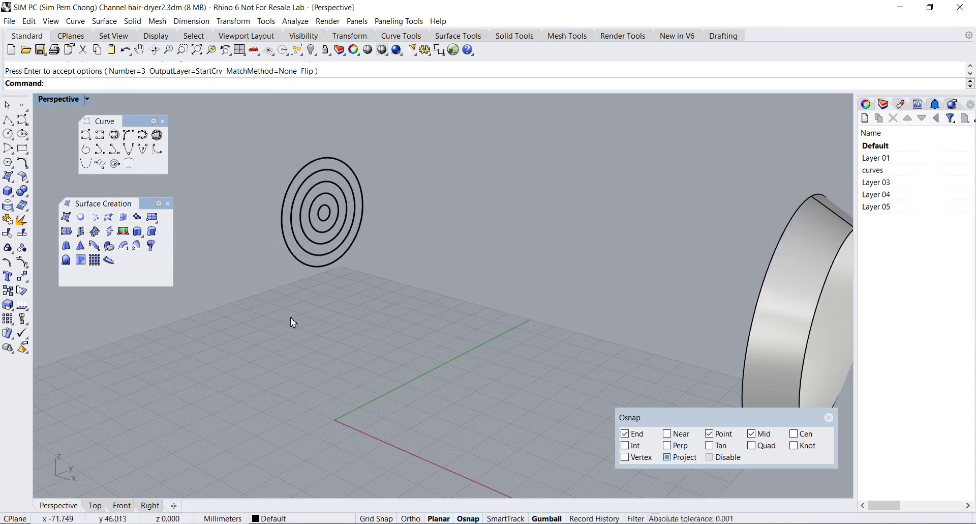
{"action": "scroll", "coordinate": [291, 322], "scroll_direction": "down", "scroll_amount": 3}
{"action": "right_click_drag", "start_coordinate": [315, 319], "coordinate": [327, 309]}
{"action": "left_click_drag", "start_coordinate": [262, 213], "coordinate": [361, 324]}
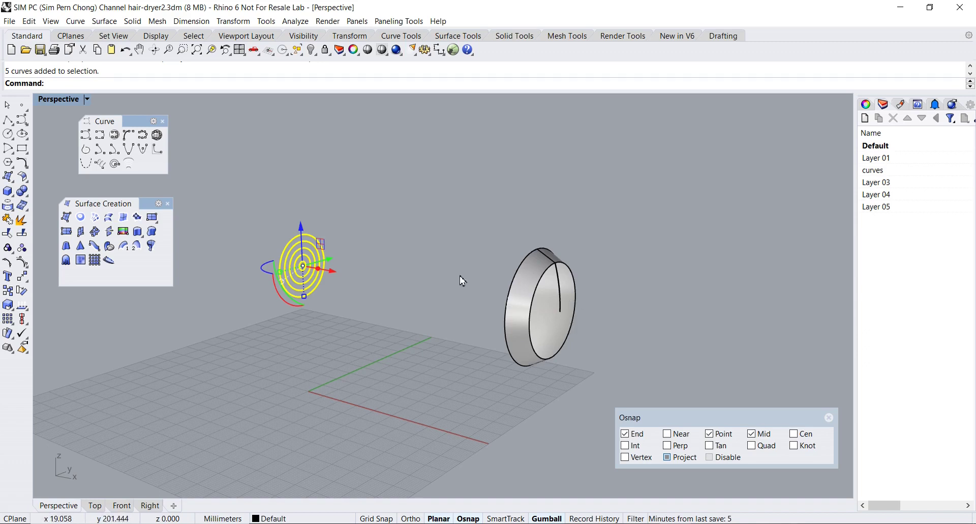
{"action": "double_click", "coordinate": [55, 100]}
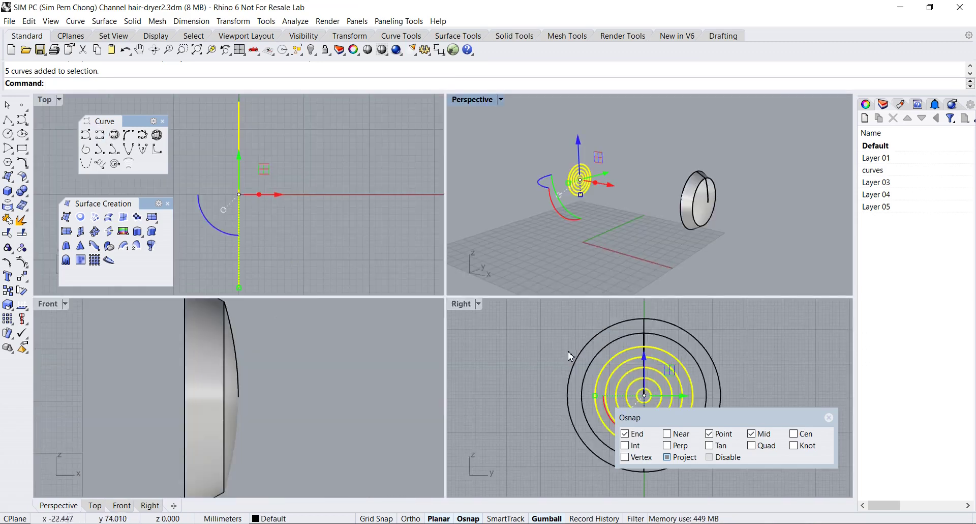
{"action": "right_click_drag", "start_coordinate": [604, 247], "coordinate": [585, 259]}
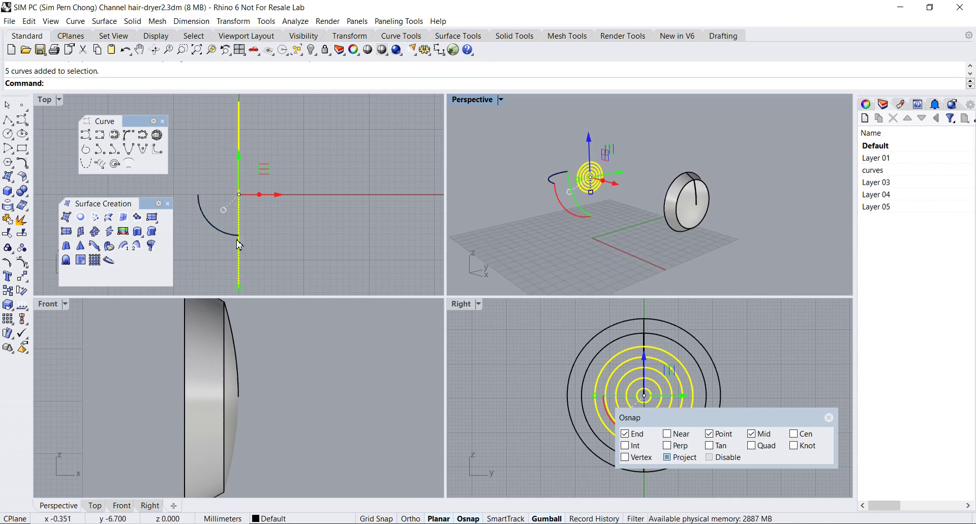
{"action": "left_click", "coordinate": [21, 219]}
{"action": "left_click_drag", "start_coordinate": [726, 422], "coordinate": [811, 445]}
{"action": "scroll", "coordinate": [718, 379], "scroll_direction": "up", "scroll_amount": 2}
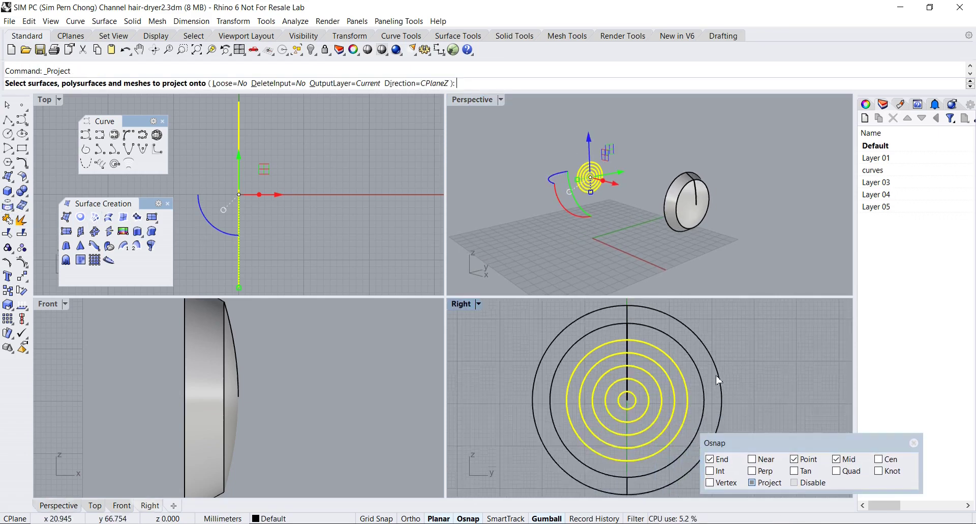
{"action": "scroll", "coordinate": [718, 379], "scroll_direction": "down", "scroll_amount": 2}
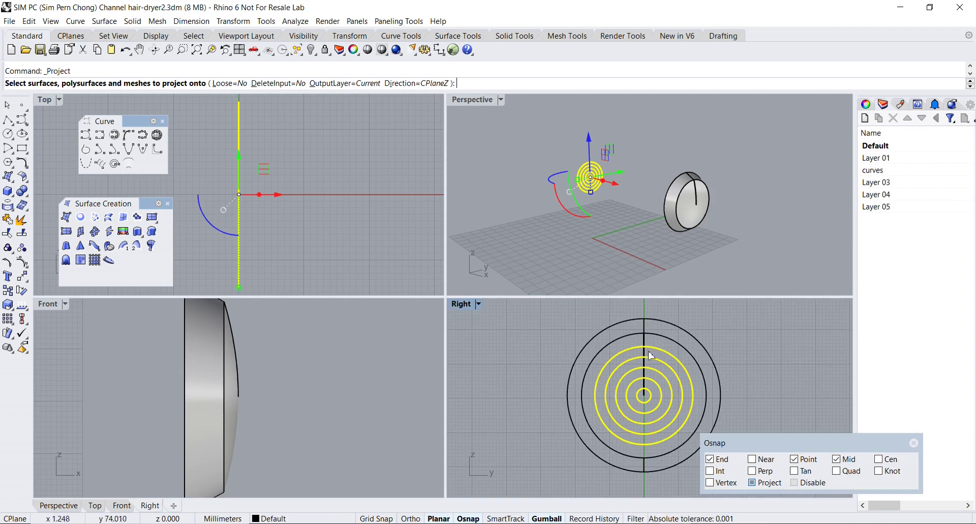
{"action": "left_click", "coordinate": [609, 349]}
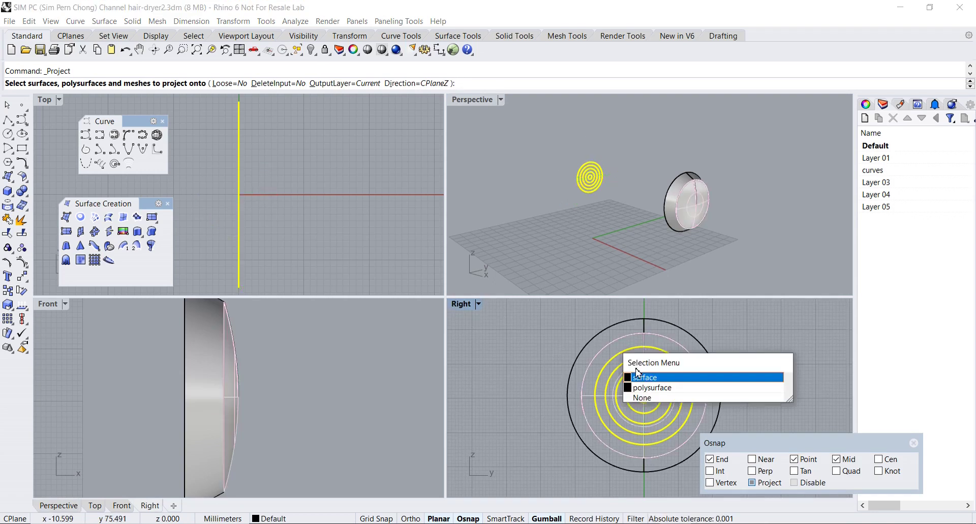
{"action": "left_click", "coordinate": [646, 377]}
{"action": "right_click", "coordinate": [793, 391]}
Hide the cap's front face surface used as the projection target.
{"action": "scroll", "coordinate": [657, 201], "scroll_direction": "up", "scroll_amount": 5}
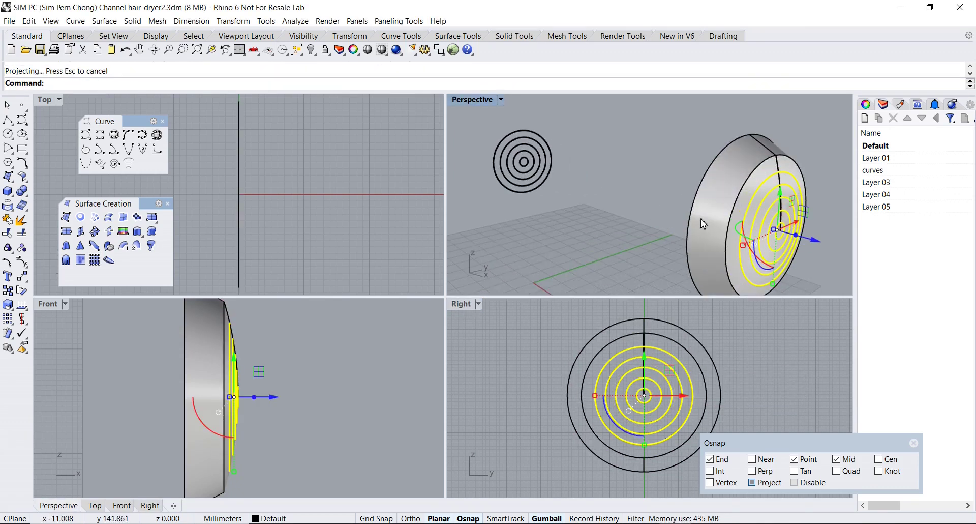
{"action": "right_click_drag", "start_coordinate": [702, 223], "coordinate": [676, 210]}
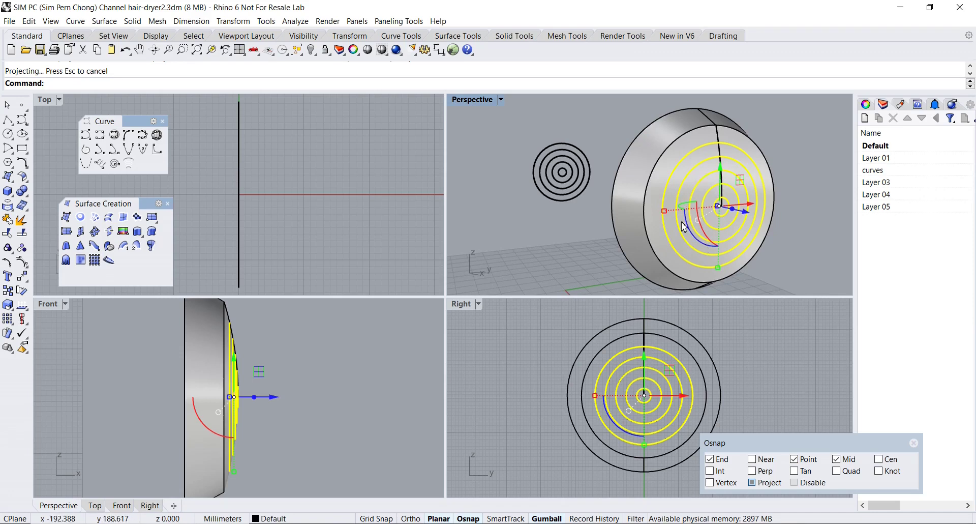
{"action": "double_click", "coordinate": [467, 103]}
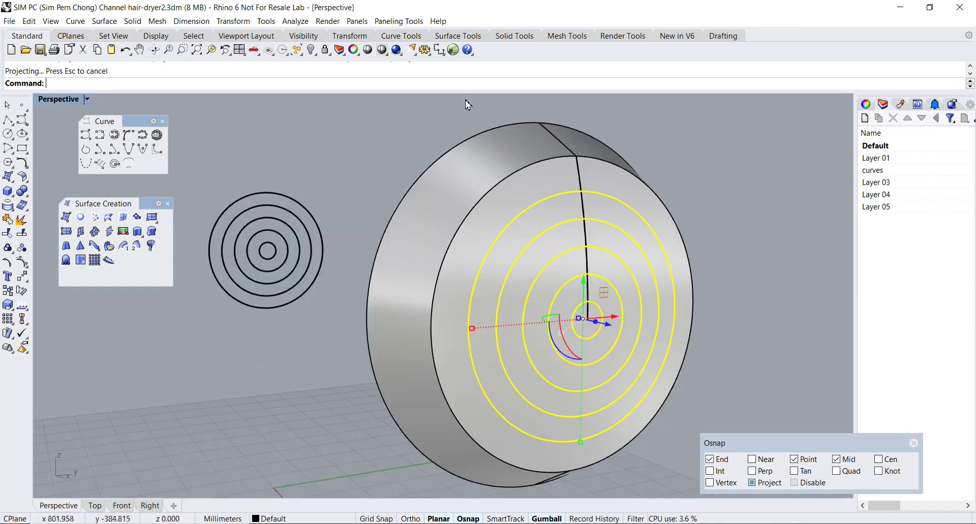
{"action": "right_click_drag", "start_coordinate": [541, 244], "coordinate": [661, 230]}
{"action": "left_click", "coordinate": [559, 222]}
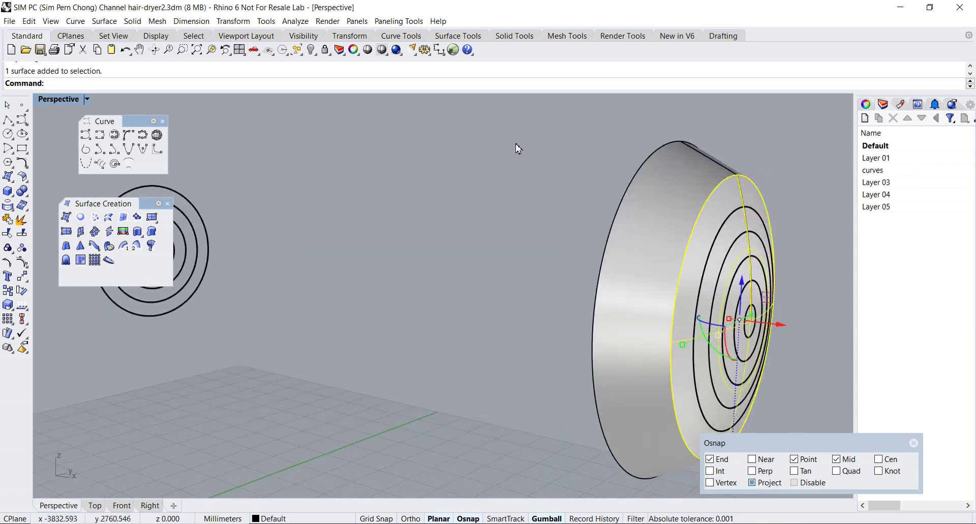
{"action": "left_click", "coordinate": [311, 50]}
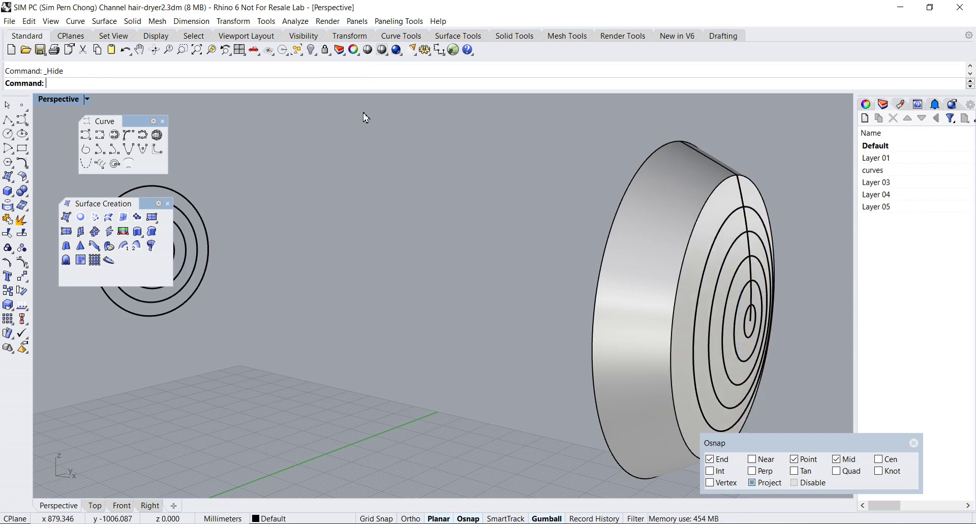
Shell the disc solid, removing its ringed front face.
{"action": "right_click_drag", "start_coordinate": [514, 238], "coordinate": [502, 239]}
{"action": "right_click_drag", "start_coordinate": [579, 277], "coordinate": [516, 224]}
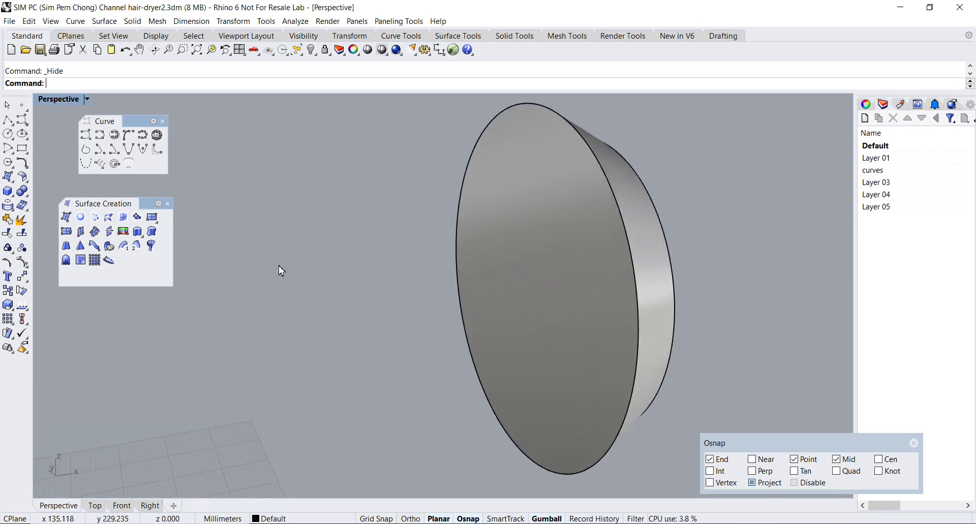
{"action": "left_click", "coordinate": [527, 255]}
{"action": "left_click", "coordinate": [318, 251]}
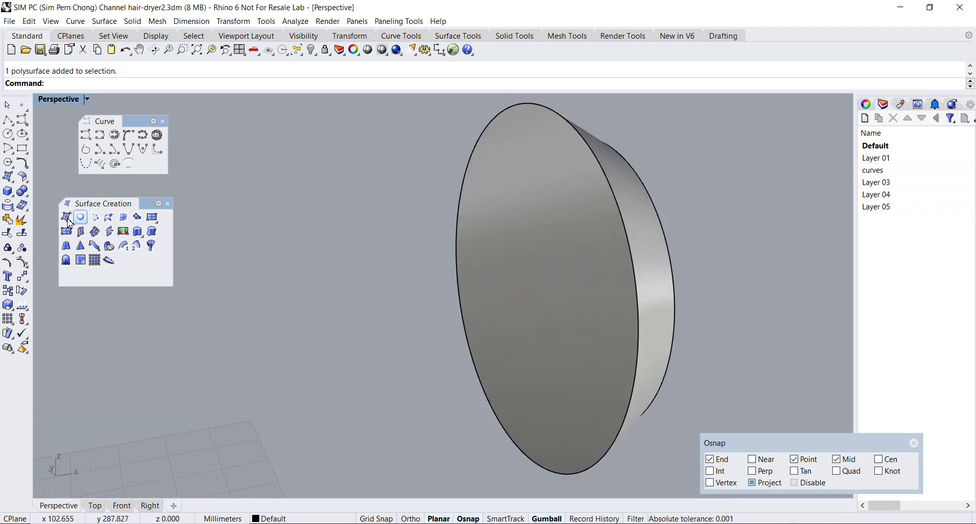
{"action": "left_click", "coordinate": [25, 193]}
{"action": "left_click", "coordinate": [102, 196]}
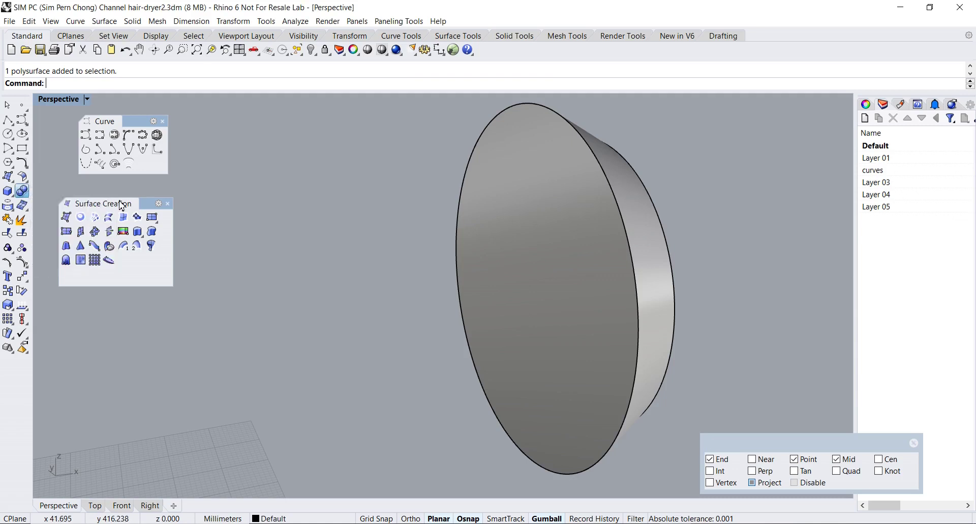
{"action": "left_click", "coordinate": [505, 300]}
{"action": "right_click_drag", "start_coordinate": [537, 316], "coordinate": [419, 308]}
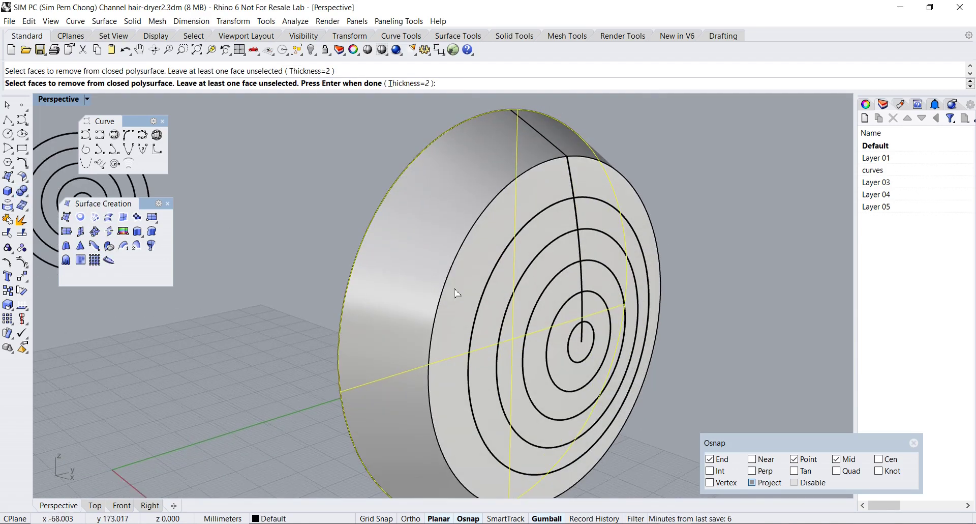
{"action": "key", "text": "Return"}
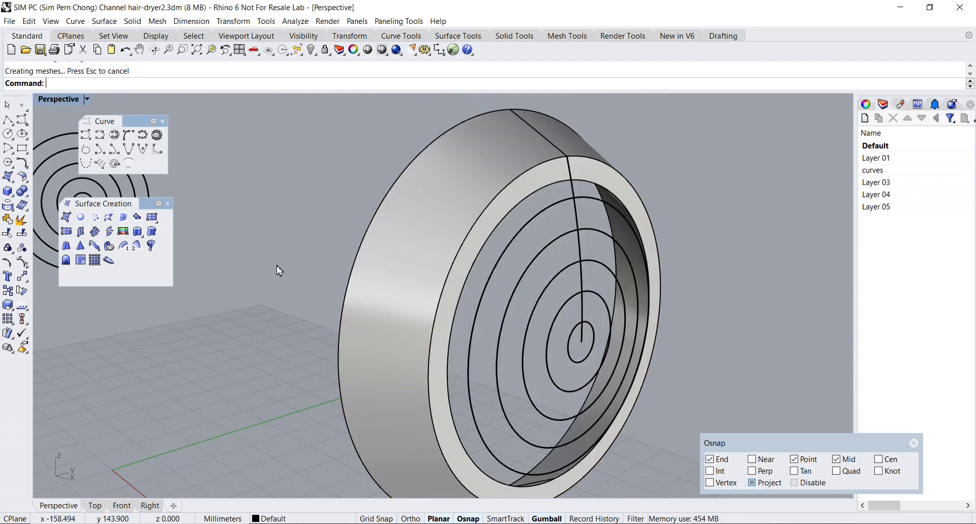
Window-select the loose flat concentric circles and hide them.
{"action": "right_click_drag", "start_coordinate": [231, 266], "coordinate": [380, 267]}
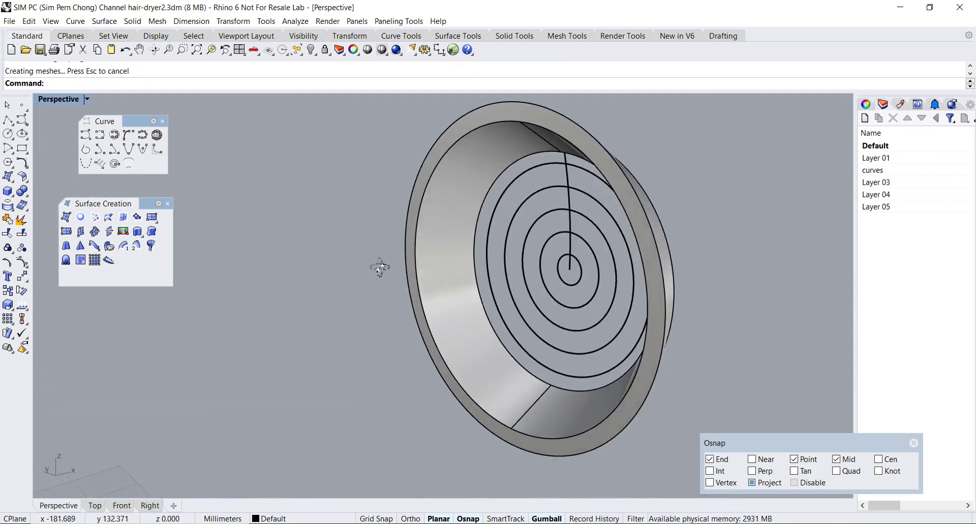
{"action": "scroll", "coordinate": [416, 284], "scroll_direction": "up", "scroll_amount": 3}
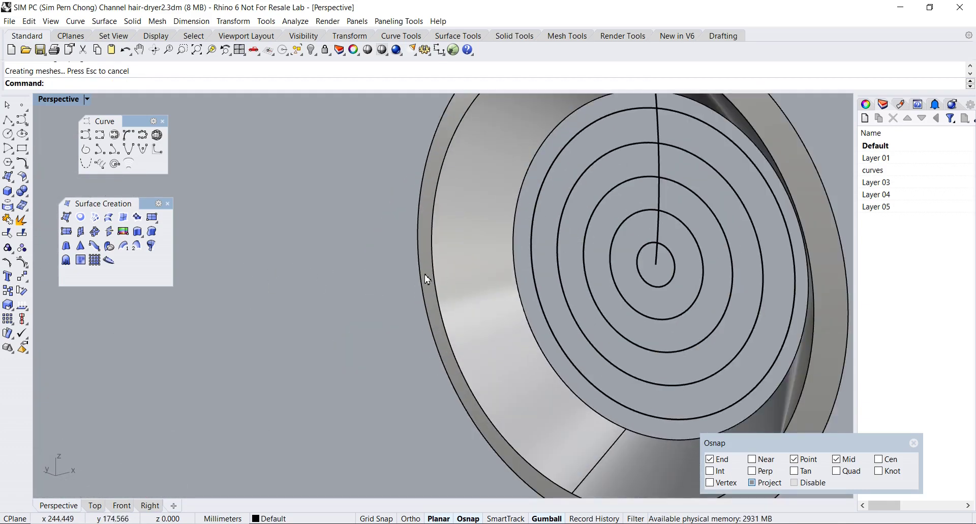
{"action": "scroll", "coordinate": [426, 279], "scroll_direction": "down", "scroll_amount": 3}
{"action": "right_click_drag", "start_coordinate": [475, 291], "coordinate": [325, 303]}
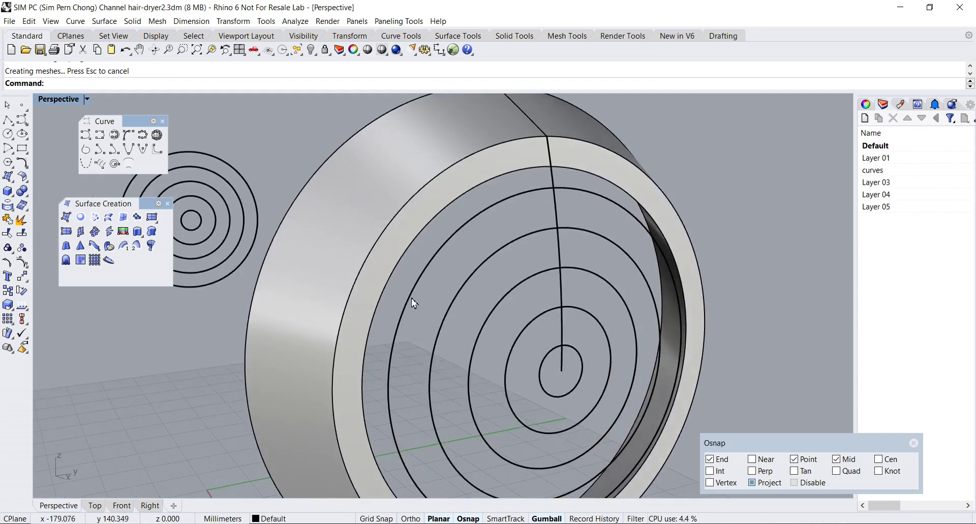
{"action": "scroll", "coordinate": [325, 303], "scroll_direction": "down", "scroll_amount": 3}
{"action": "right_click_drag", "start_coordinate": [441, 312], "coordinate": [373, 262]}
{"action": "right_click_drag", "start_coordinate": [428, 284], "coordinate": [293, 170]}
{"action": "left_click_drag", "start_coordinate": [248, 152], "coordinate": [401, 314]}
{"action": "left_click", "coordinate": [311, 49]}
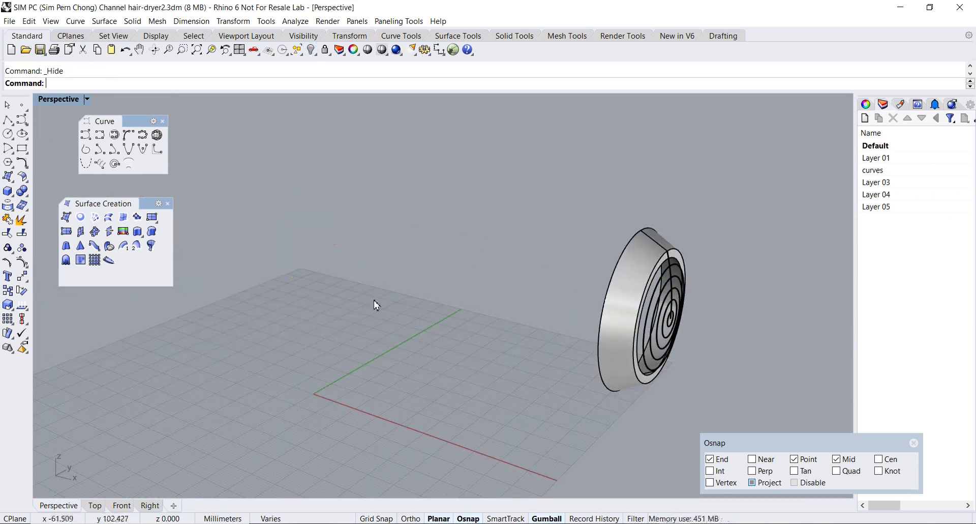
Restore four views, then maximize the Right view to show the rings and vertical spoke flat-on.
{"action": "right_click_drag", "start_coordinate": [350, 265], "coordinate": [355, 318]}
{"action": "scroll", "coordinate": [437, 311], "scroll_direction": "up", "scroll_amount": 5}
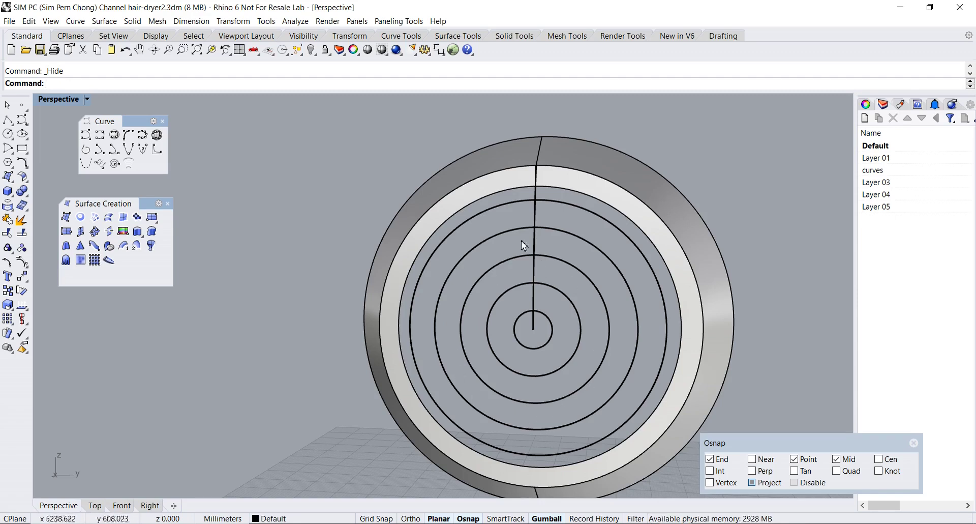
{"action": "left_click", "coordinate": [534, 304]}
{"action": "key", "text": "Escape"}
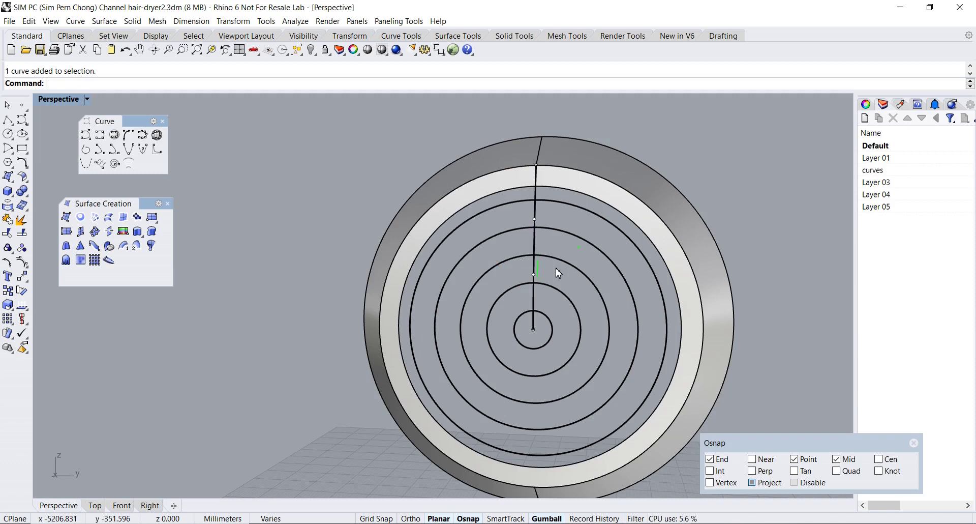
{"action": "double_click", "coordinate": [56, 100]}
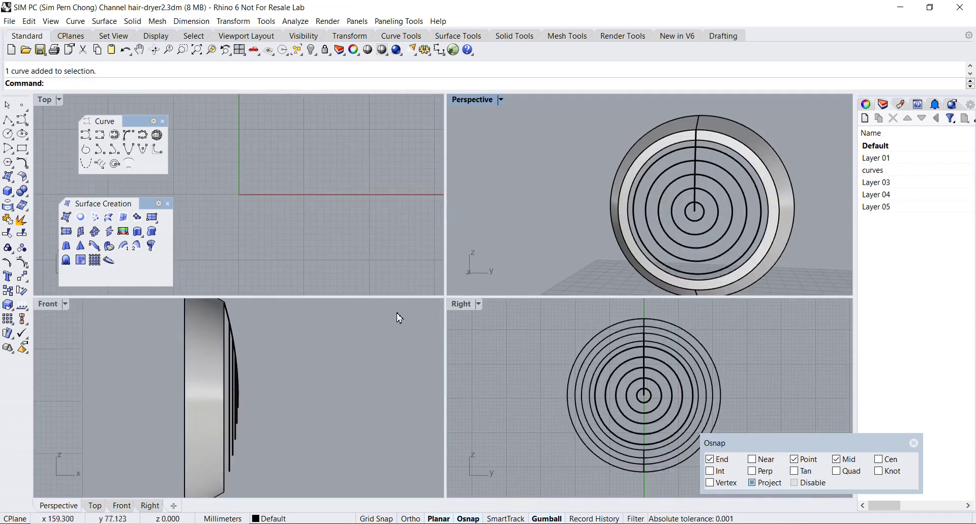
{"action": "double_click", "coordinate": [457, 307]}
{"action": "right_click_drag", "start_coordinate": [457, 308], "coordinate": [463, 356]}
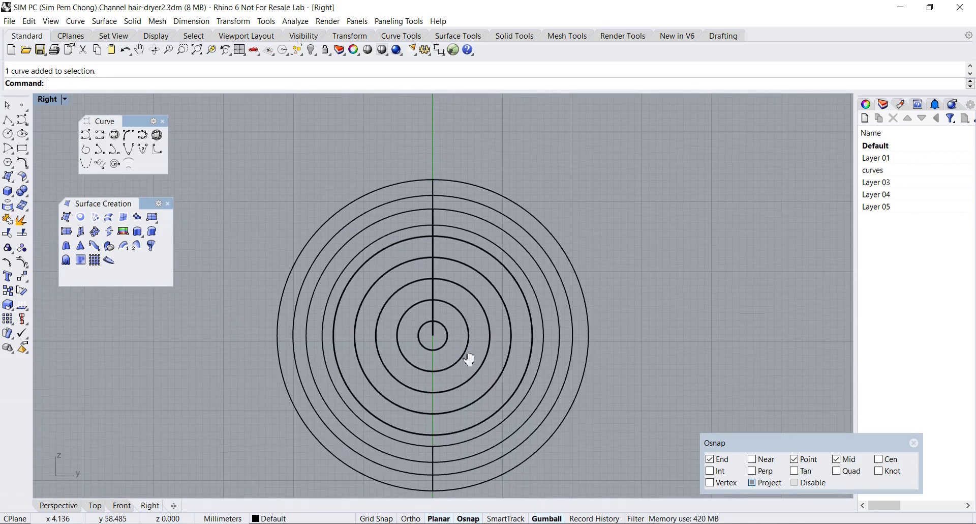
Polar-array the vertical spoke line into 6 items over 360° around the rings' centre.
{"action": "right_click", "coordinate": [8, 323]}
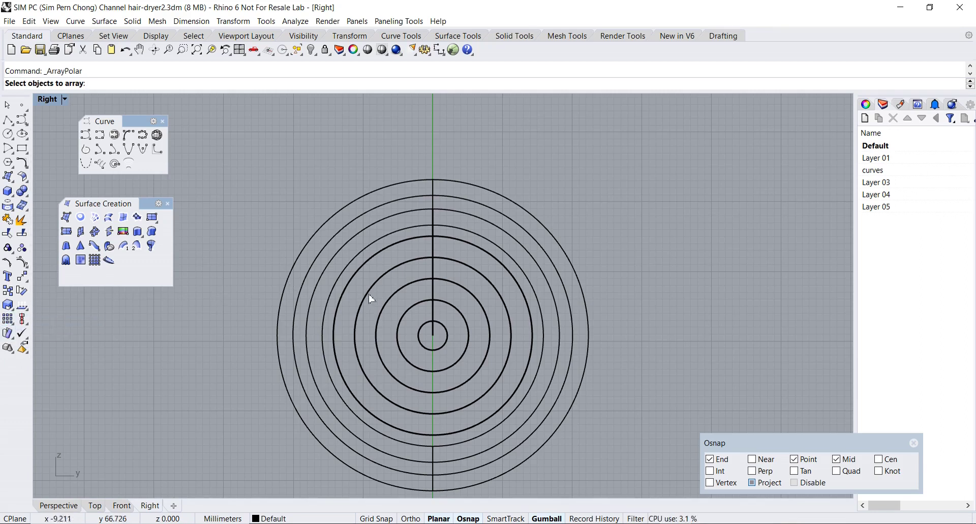
{"action": "left_click", "coordinate": [433, 265]}
{"action": "key", "text": "Return"}
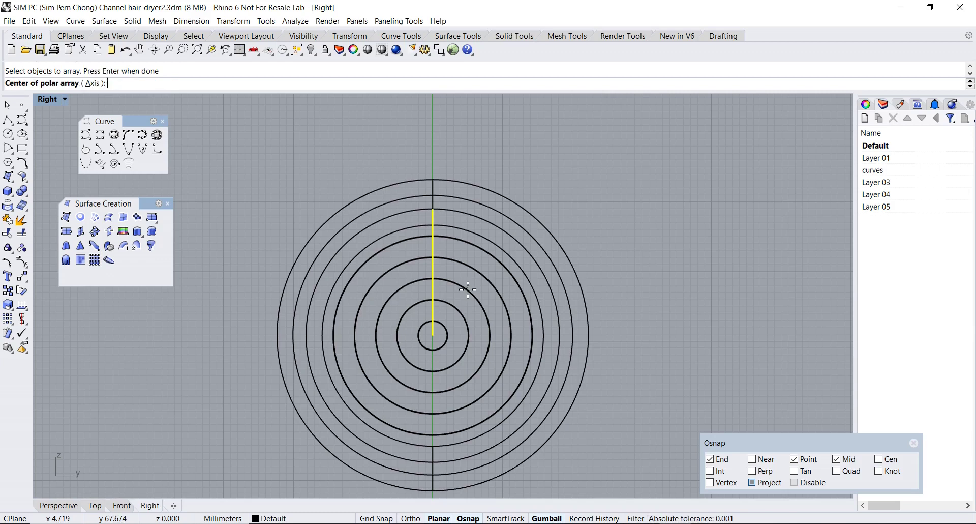
{"action": "left_click", "coordinate": [433, 335]}
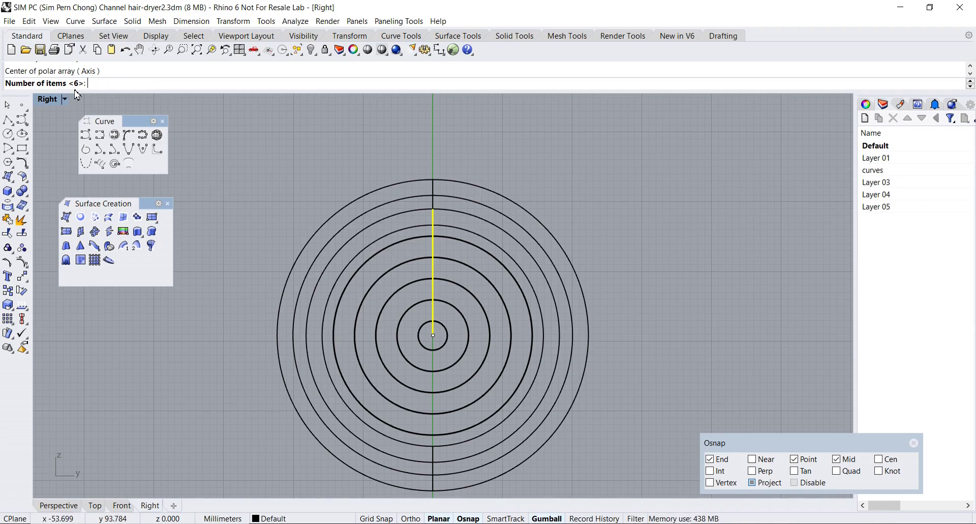
{"action": "key", "text": "Return"}
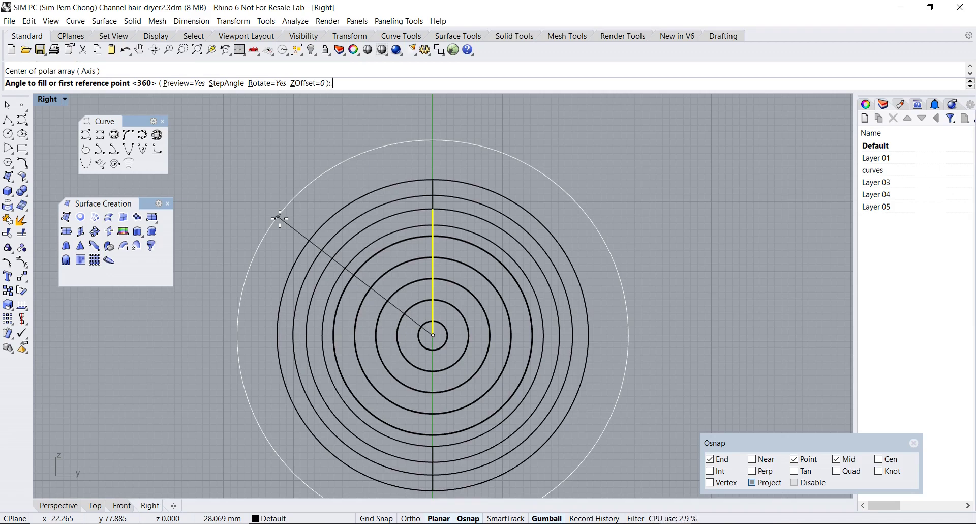
{"action": "key", "text": "Return"}
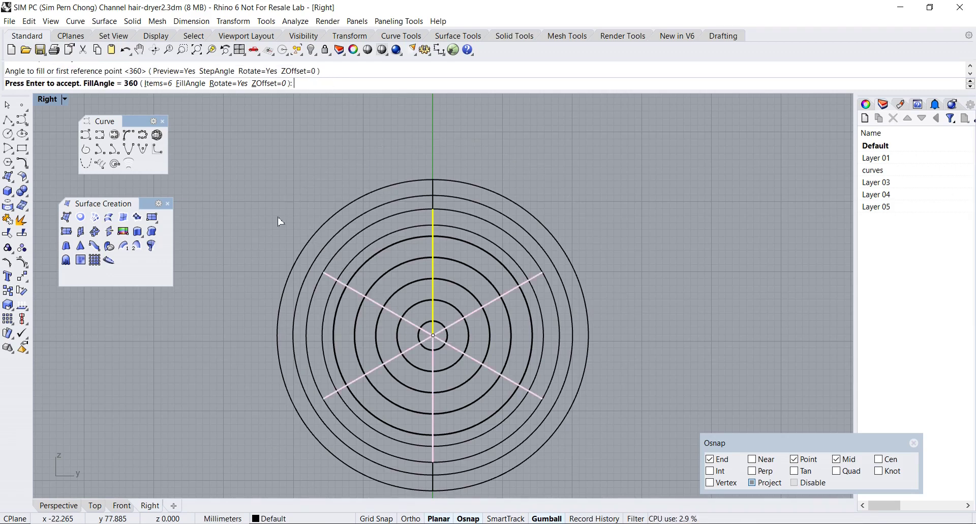
{"action": "key", "text": "Return"}
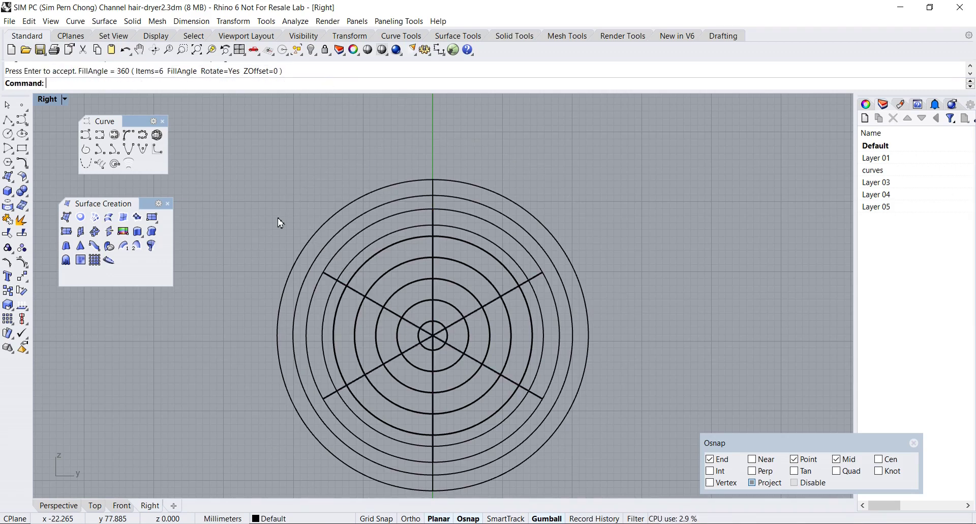
{"action": "key", "text": "Return"}
{"action": "left_click", "coordinate": [436, 293]}
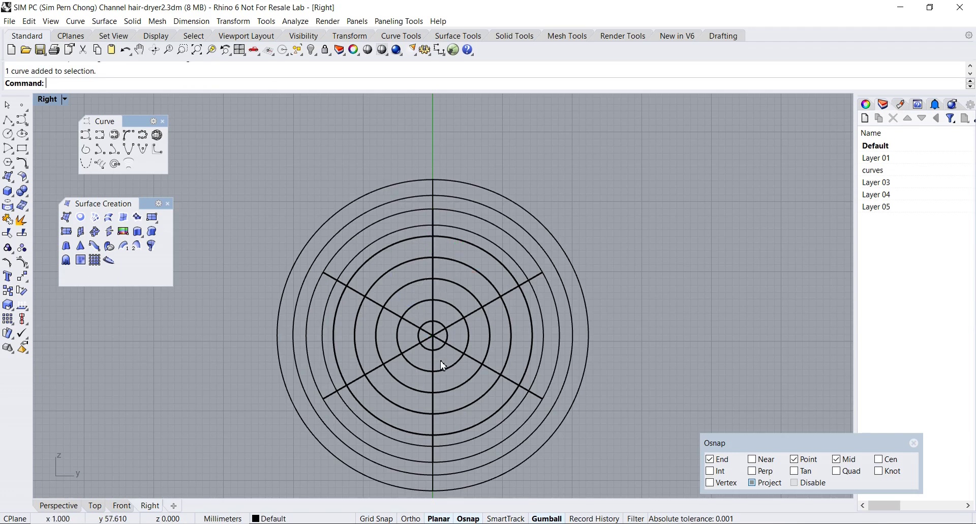
Join the vertical and both diagonal spoke pairs into three lines, then restore four views.
{"action": "left_click", "coordinate": [8, 219]}
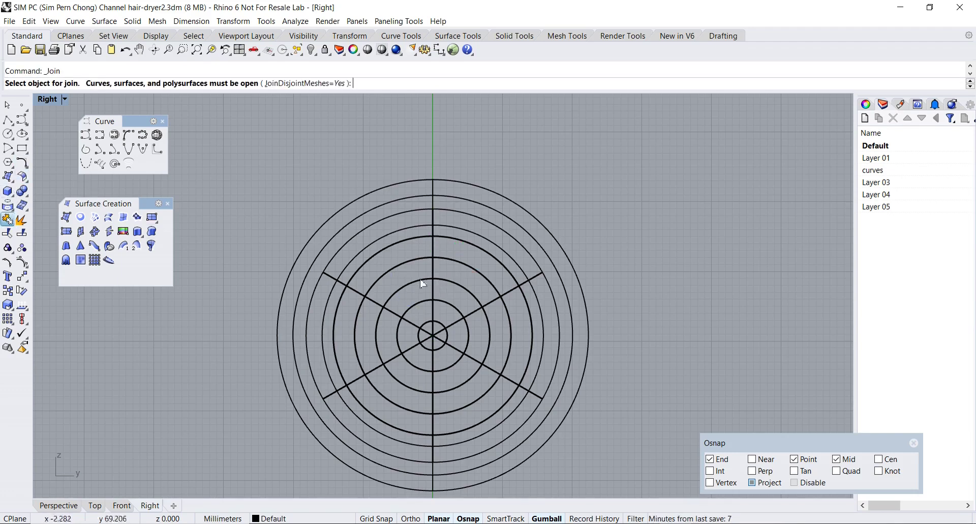
{"action": "left_click", "coordinate": [433, 290]}
{"action": "left_click", "coordinate": [434, 360]}
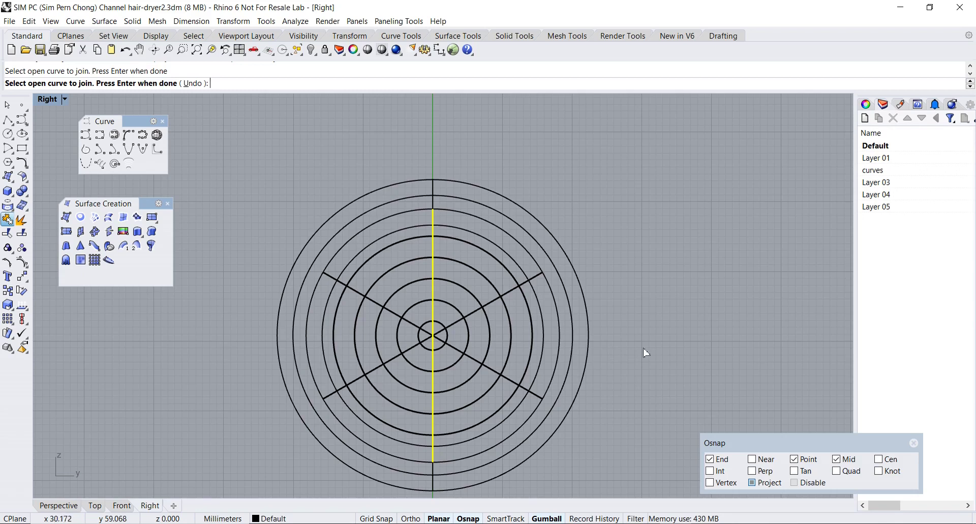
{"action": "key", "text": "Return"}
{"action": "key", "text": "Return"}
{"action": "left_click", "coordinate": [403, 324]}
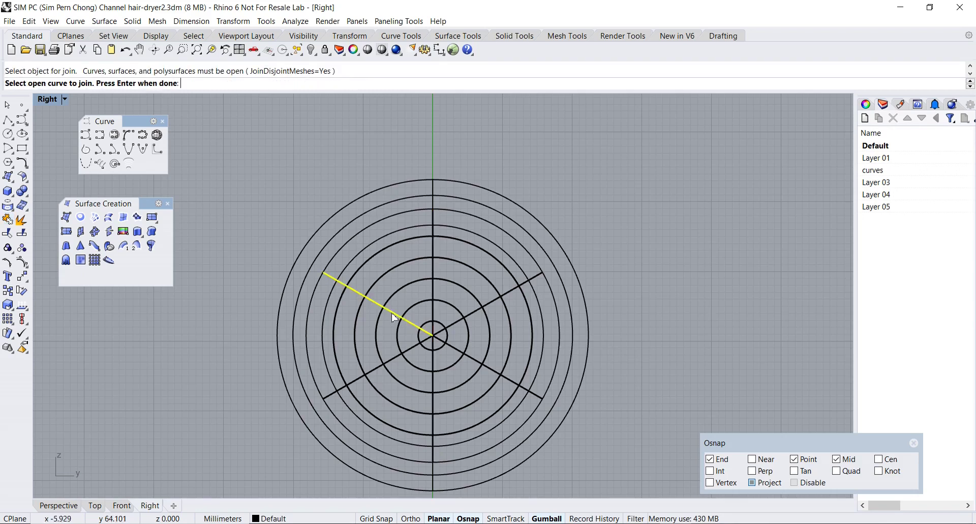
{"action": "left_click", "coordinate": [462, 353]}
{"action": "key", "text": "Return"}
{"action": "key", "text": "Return"}
{"action": "left_click", "coordinate": [408, 348]}
{"action": "left_click", "coordinate": [449, 326]}
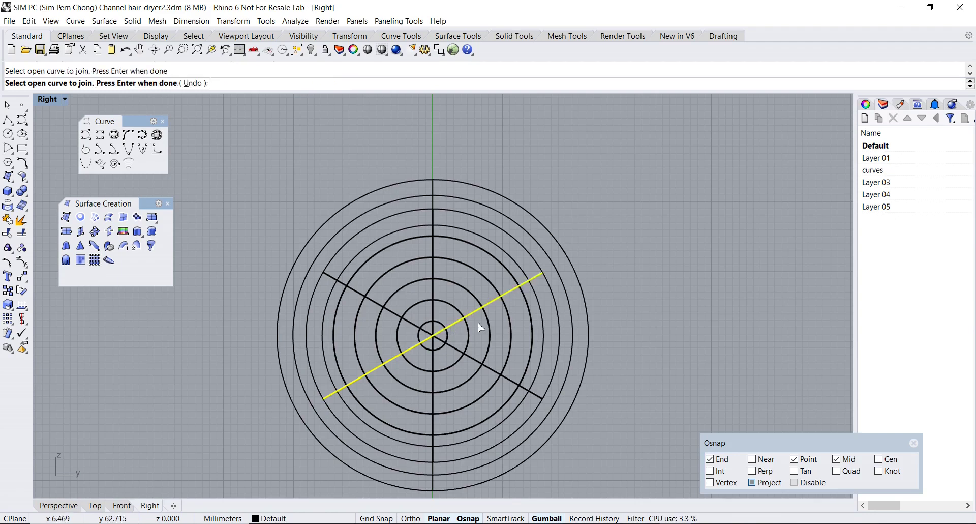
{"action": "key", "text": "Return"}
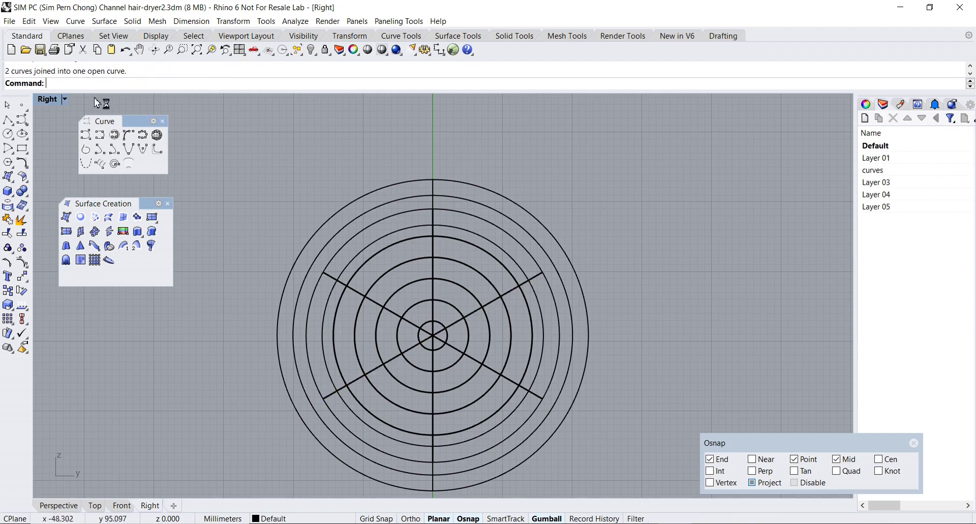
{"action": "double_click", "coordinate": [48, 99]}
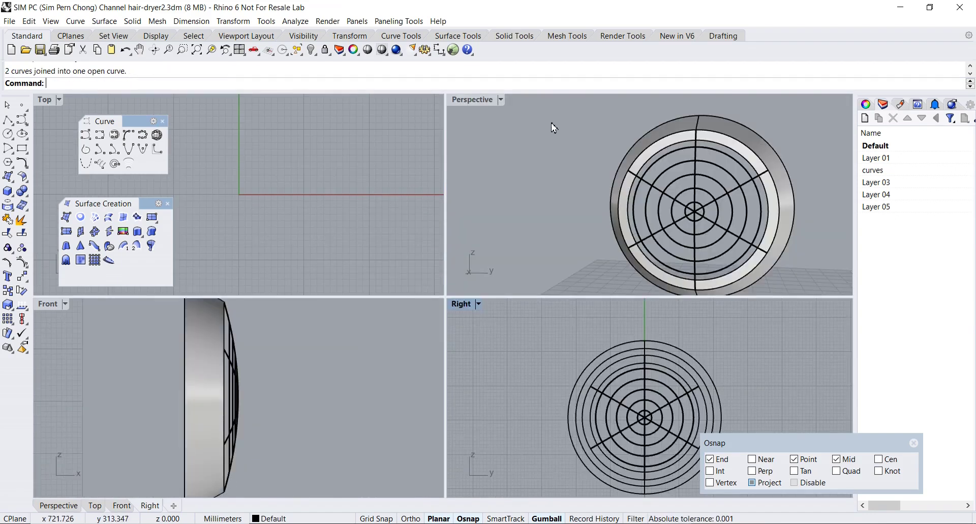
Maximize Perspective, orbit and pan to the cap face-on, and close the Surface Creation palette.
{"action": "double_click", "coordinate": [484, 101]}
{"action": "right_click_drag", "start_coordinate": [484, 103], "coordinate": [477, 193]}
{"action": "scroll", "coordinate": [477, 193], "scroll_direction": "up", "scroll_amount": 2}
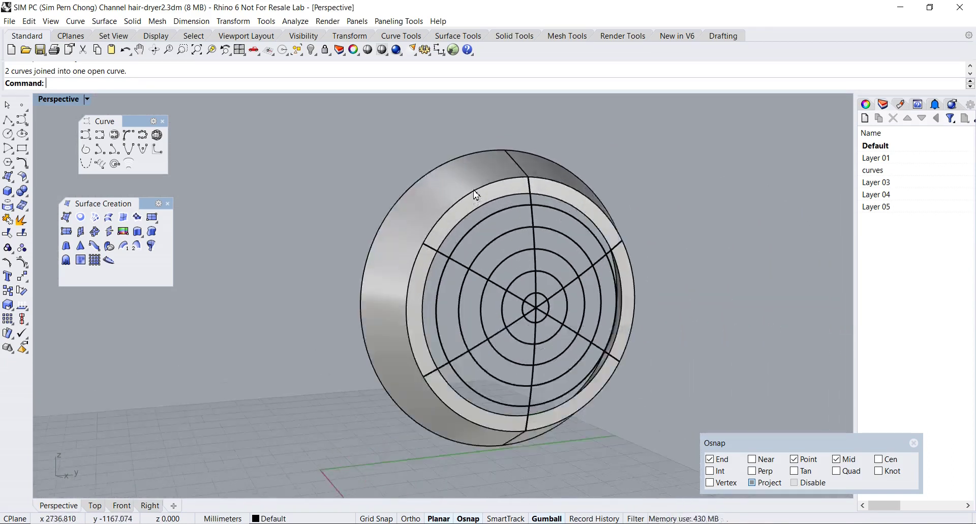
{"action": "right_click_drag", "start_coordinate": [574, 206], "coordinate": [551, 197]}
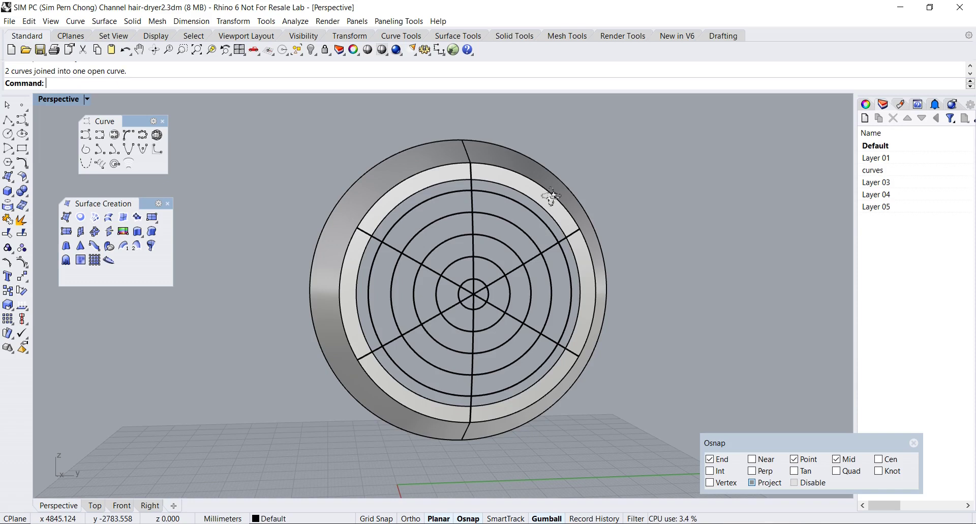
{"action": "right_click_drag", "start_coordinate": [499, 270], "coordinate": [521, 247], "text": "shift"}
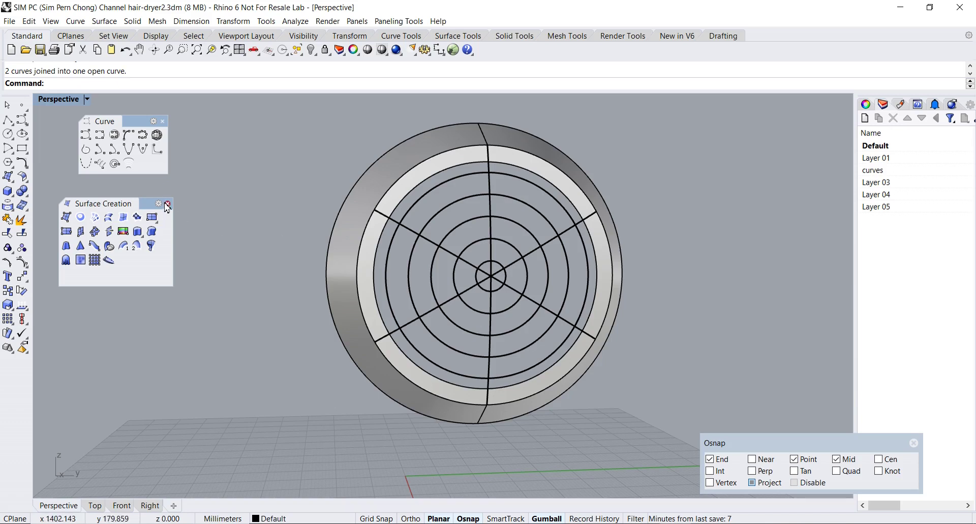
{"action": "left_click", "coordinate": [168, 204]}
{"action": "left_click", "coordinate": [6, 195]}
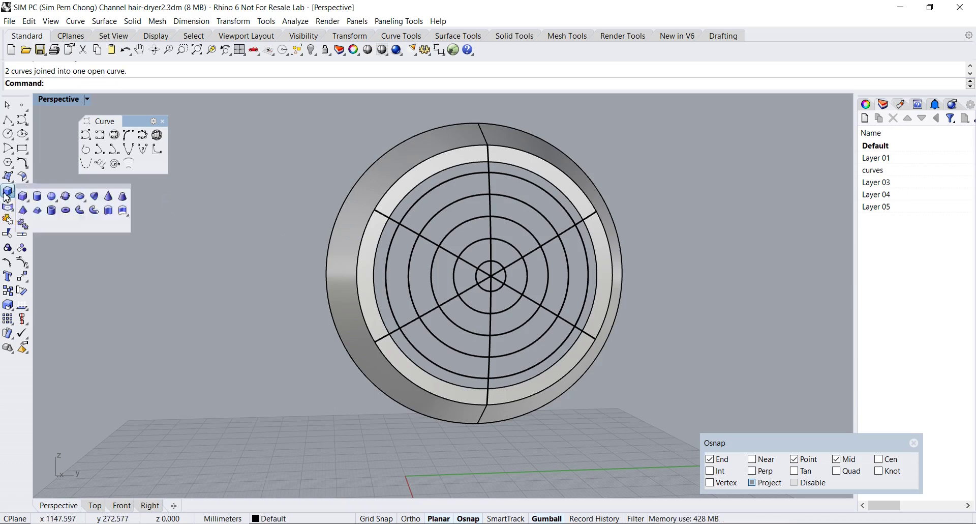
Pipe the vertical spoke line with a 1.2 radius.
{"action": "left_click_drag", "start_coordinate": [47, 192], "coordinate": [94, 211]}
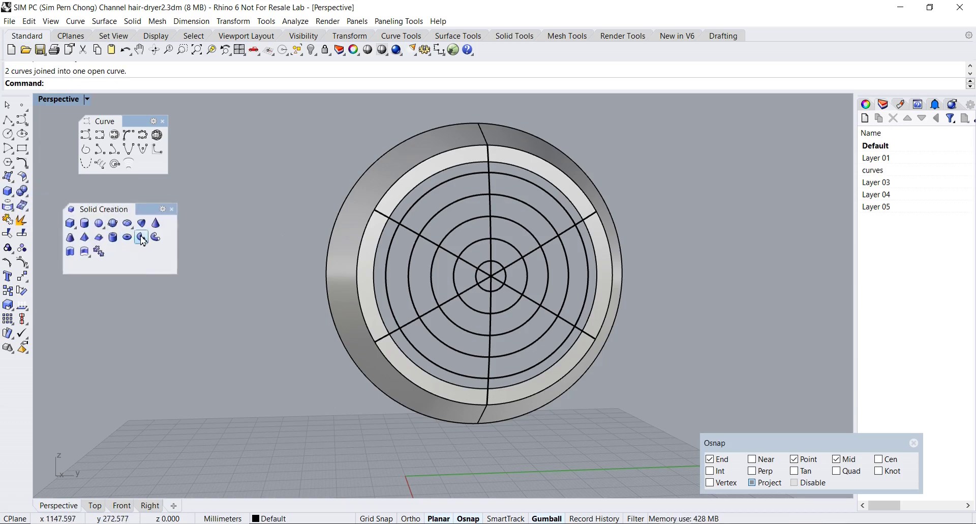
{"action": "left_click", "coordinate": [142, 237]}
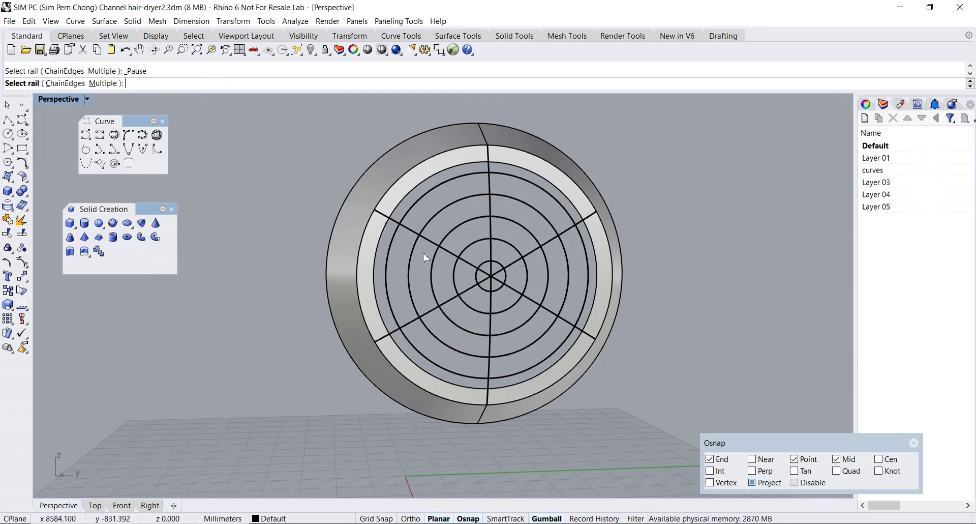
{"action": "scroll", "coordinate": [489, 234], "scroll_direction": "up", "scroll_amount": 3}
{"action": "left_click", "coordinate": [497, 193]}
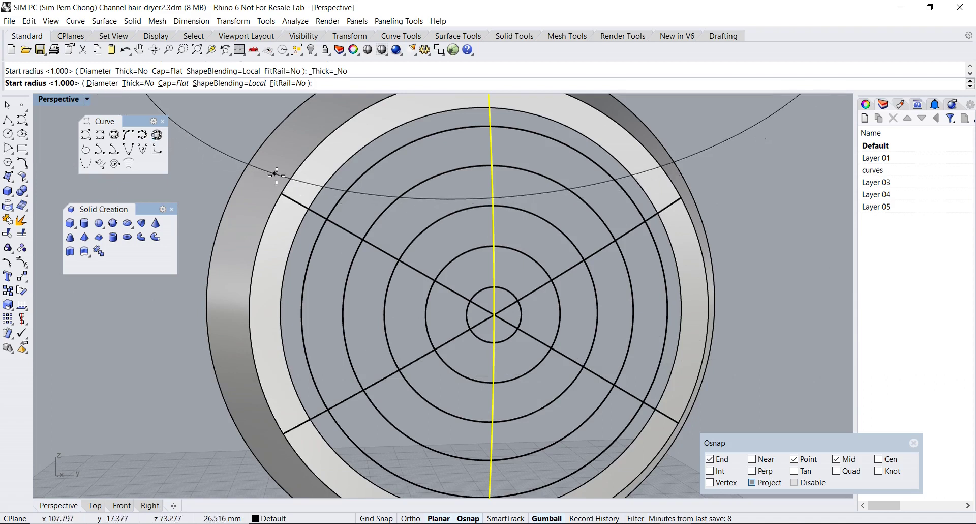
{"action": "type", "text": "1"}
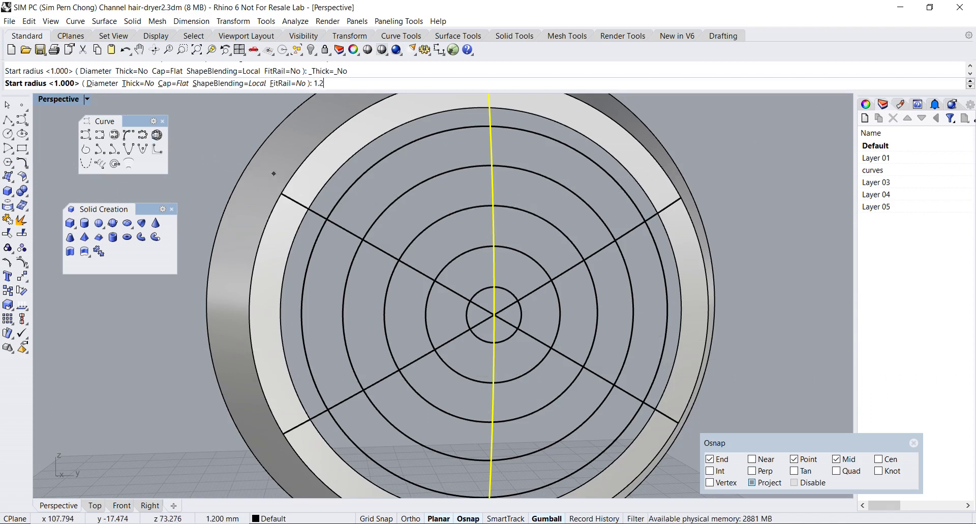
{"action": "type", "text": ".2"}
{"action": "key", "text": "Return"}
{"action": "key", "text": "Return"}
{"action": "key", "text": "Return"}
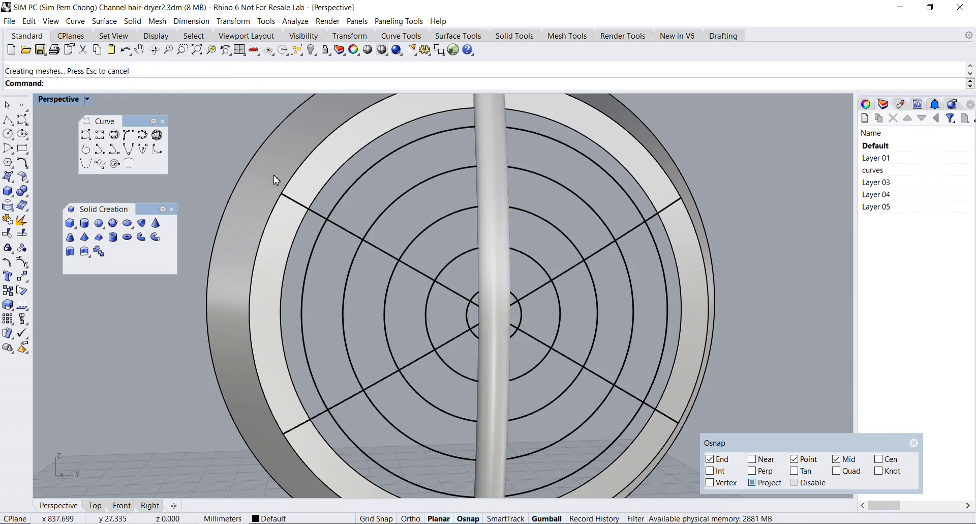
Pipe both diagonal spoke lines with the same 1.200 radius.
{"action": "scroll", "coordinate": [432, 219], "scroll_direction": "down", "scroll_amount": 3}
{"action": "type", "text": "sweep1"}
{"action": "key", "text": "Return"}
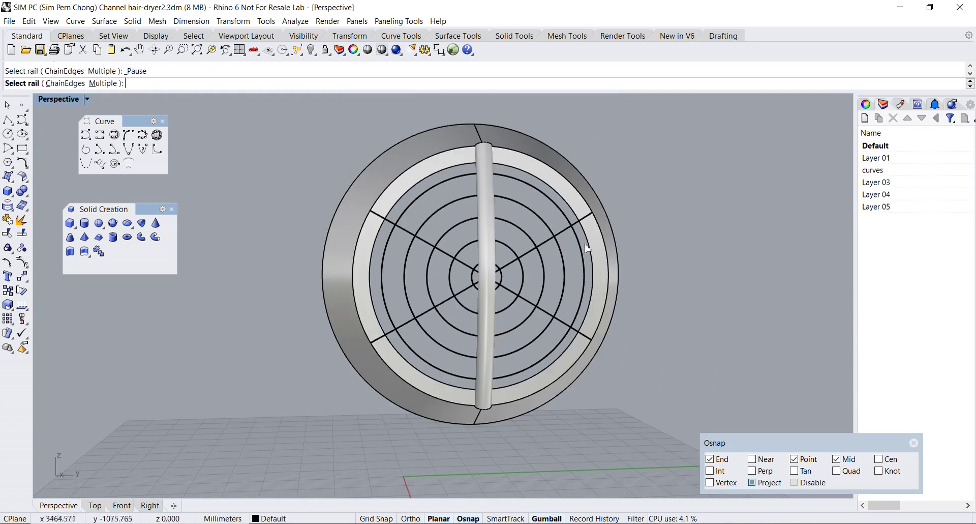
{"action": "left_click", "coordinate": [568, 231]}
{"action": "key", "text": "Return"}
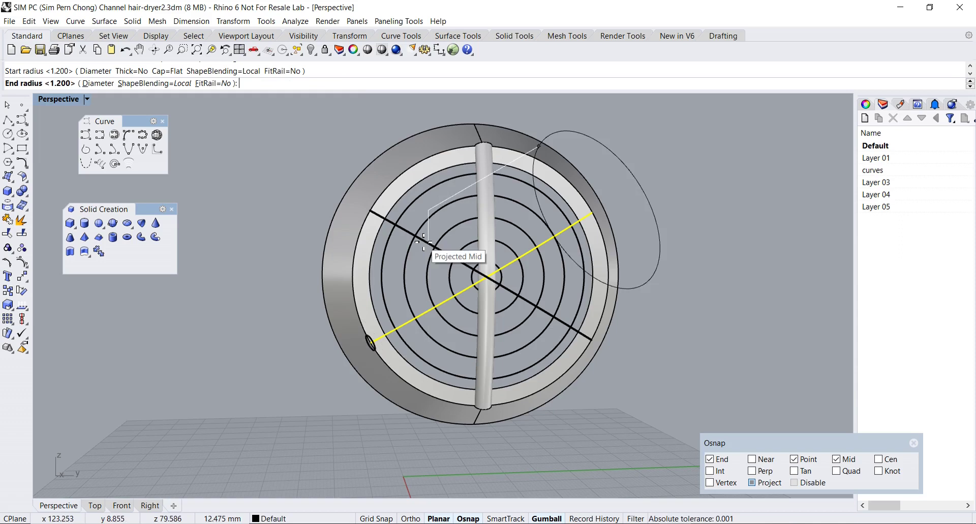
{"action": "key", "text": "Return"}
{"action": "key", "text": "Return"}
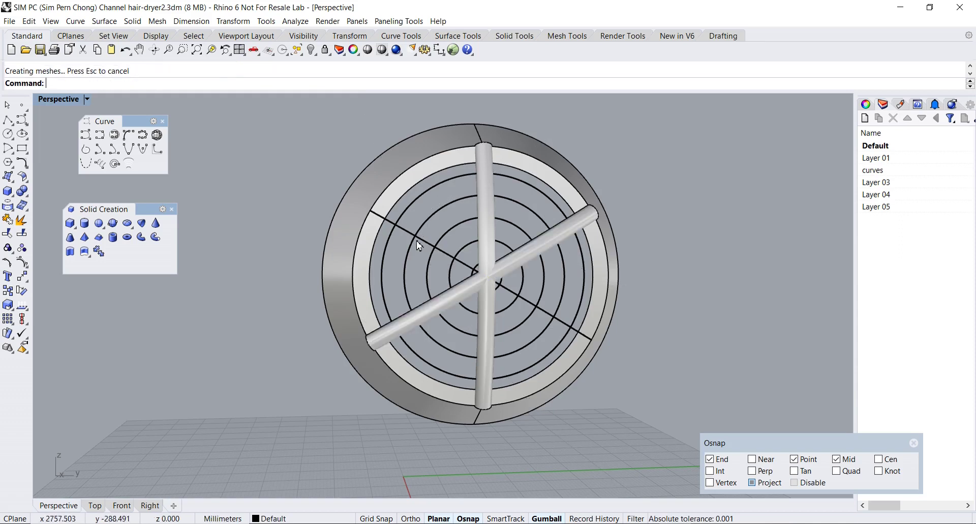
{"action": "left_click", "coordinate": [411, 233]}
{"action": "key", "text": "Return"}
{"action": "key", "text": "Return"}
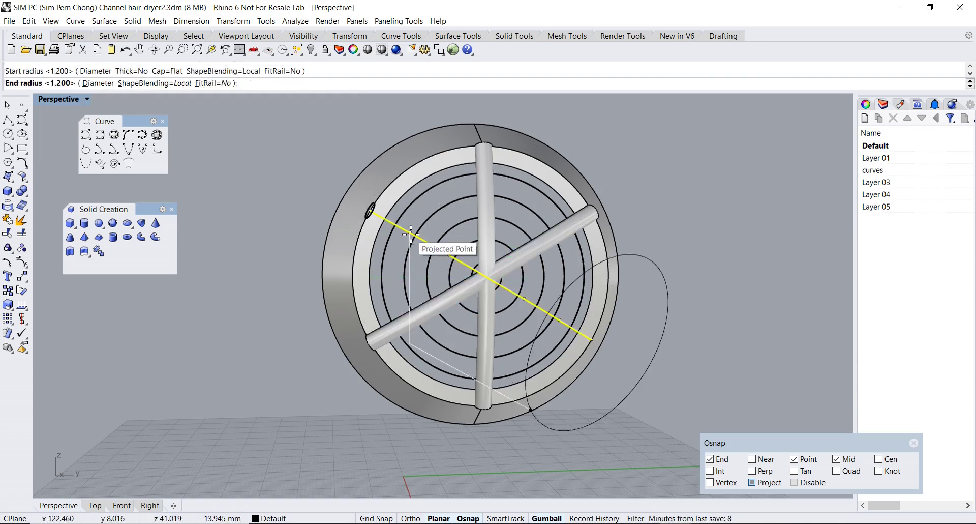
{"action": "key", "text": "Return"}
{"action": "key", "text": "Return"}
Boolean-union the three spoke pipes into a single solid.
{"action": "right_click_drag", "start_coordinate": [411, 233], "coordinate": [616, 300]}
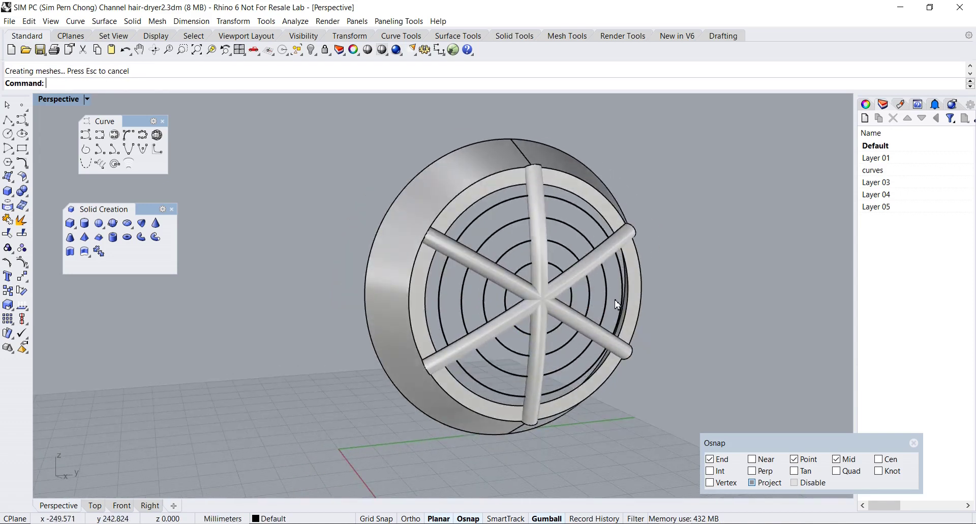
{"action": "scroll", "coordinate": [616, 299], "scroll_direction": "up", "scroll_amount": 2}
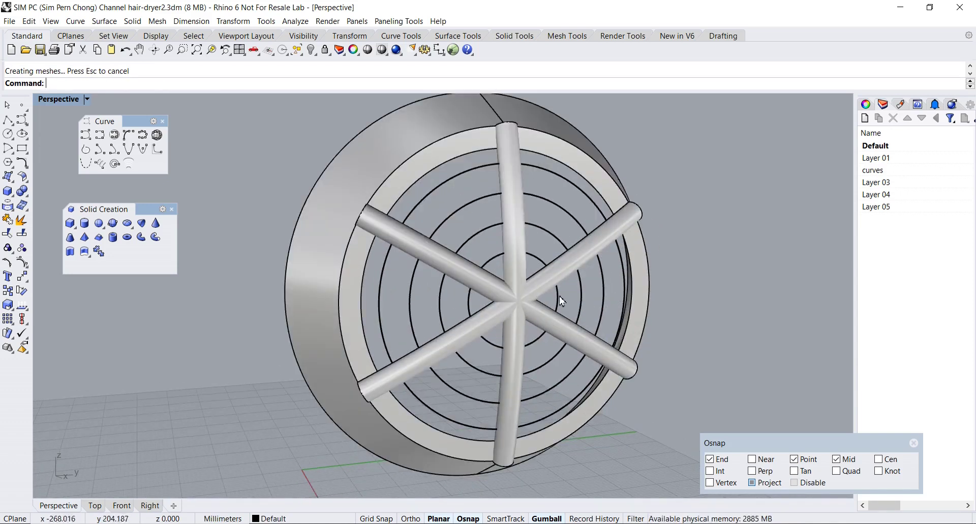
{"action": "left_click", "coordinate": [171, 209]}
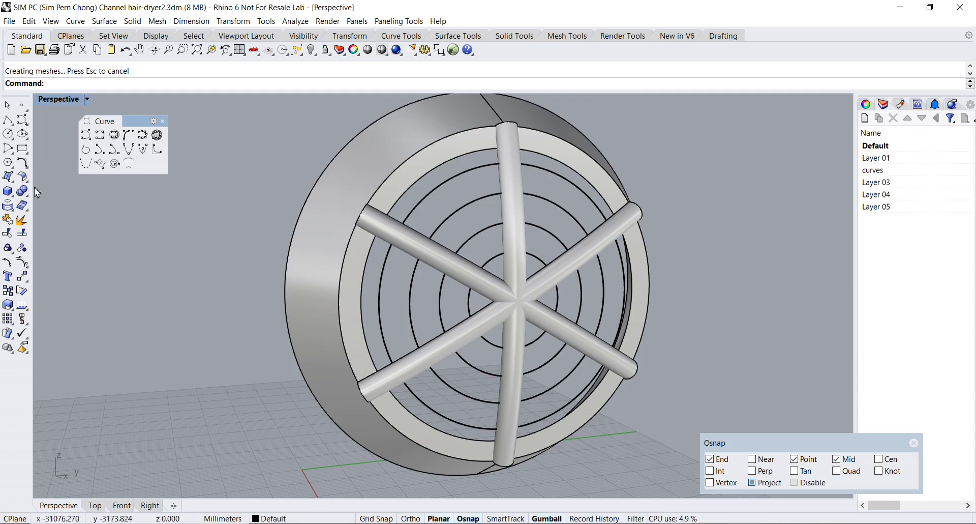
{"action": "left_click", "coordinate": [22, 194]}
{"action": "left_click_drag", "start_coordinate": [51, 192], "coordinate": [88, 207]}
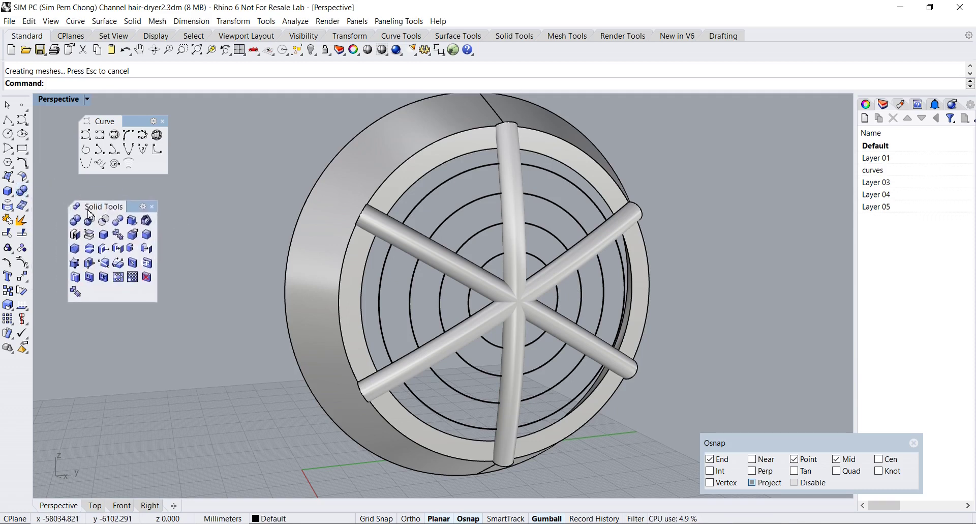
{"action": "left_click", "coordinate": [75, 219]}
{"action": "left_click", "coordinate": [389, 232]}
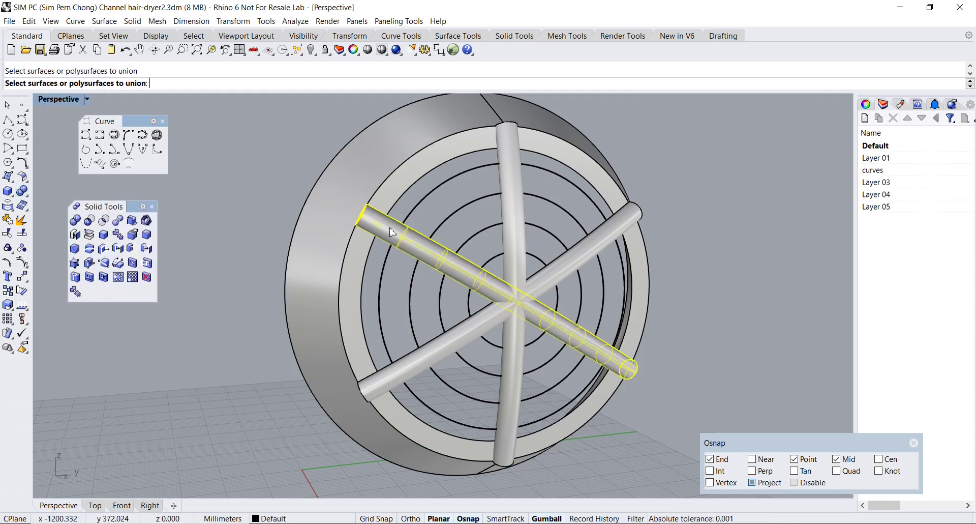
{"action": "left_click", "coordinate": [511, 233]}
{"action": "left_click", "coordinate": [562, 276]}
{"action": "key", "text": "Return"}
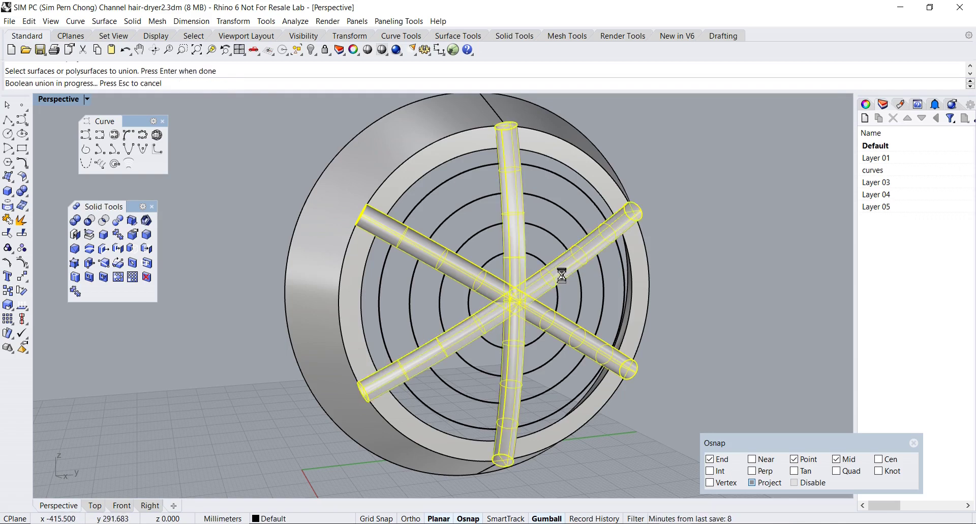
{"action": "right_click_drag", "start_coordinate": [562, 276], "coordinate": [444, 289]}
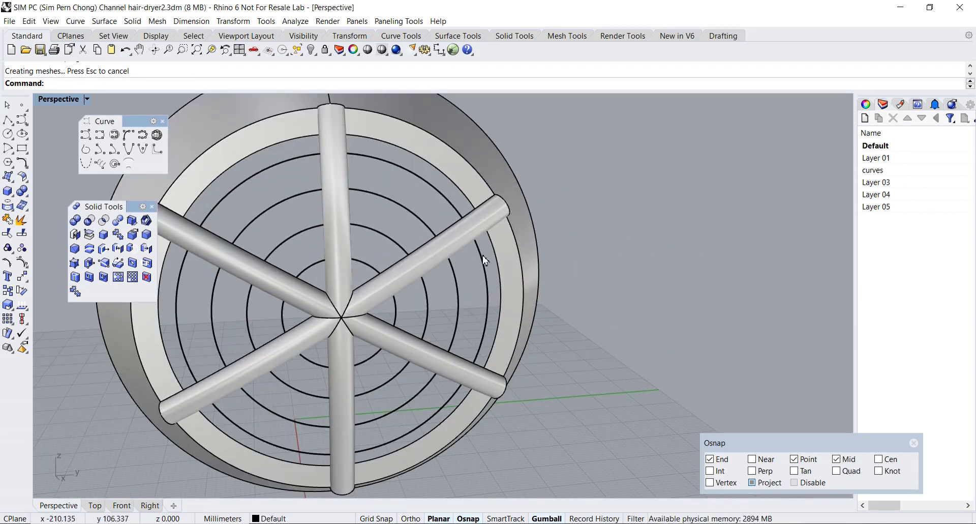
{"action": "right_click_drag", "start_coordinate": [486, 312], "coordinate": [605, 299]}
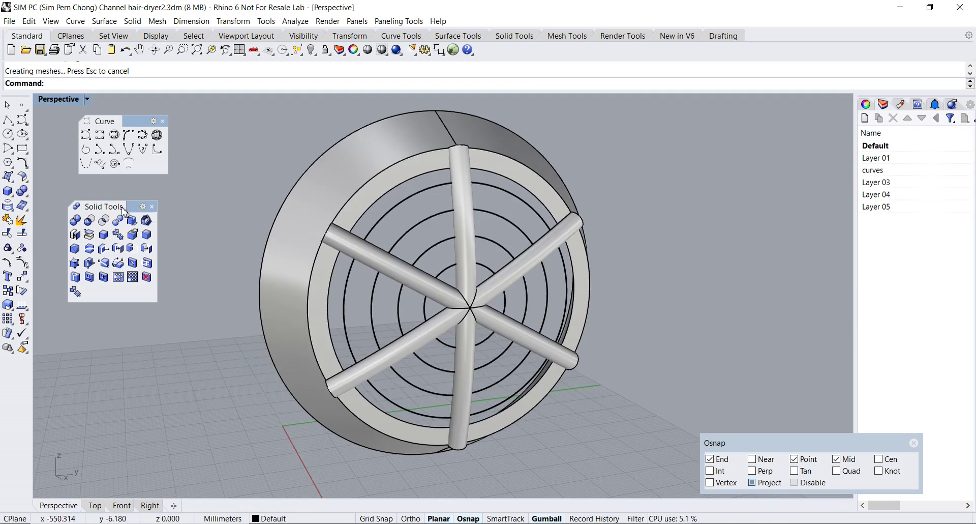
{"action": "left_click", "coordinate": [8, 192]}
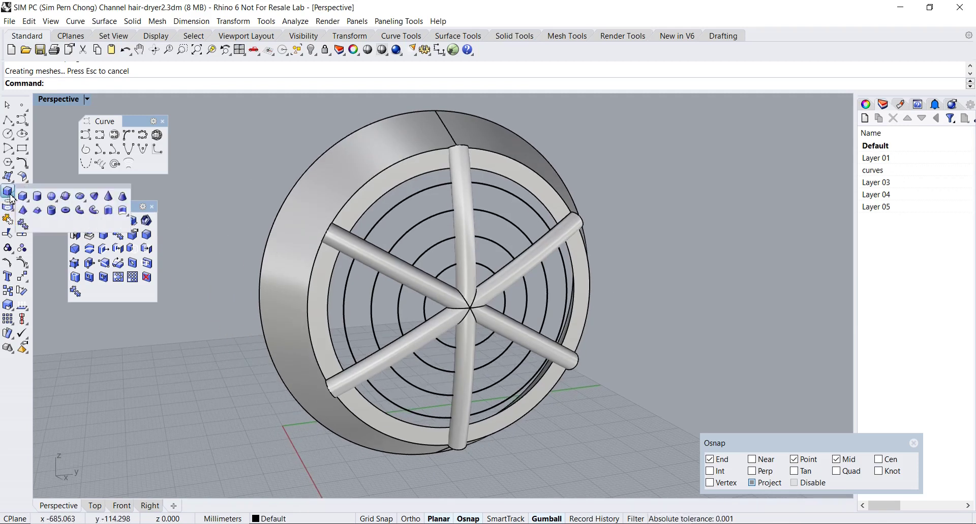
Pipe the first concentric ring circle as a closed tube with radius 1.
{"action": "left_click", "coordinate": [80, 209]}
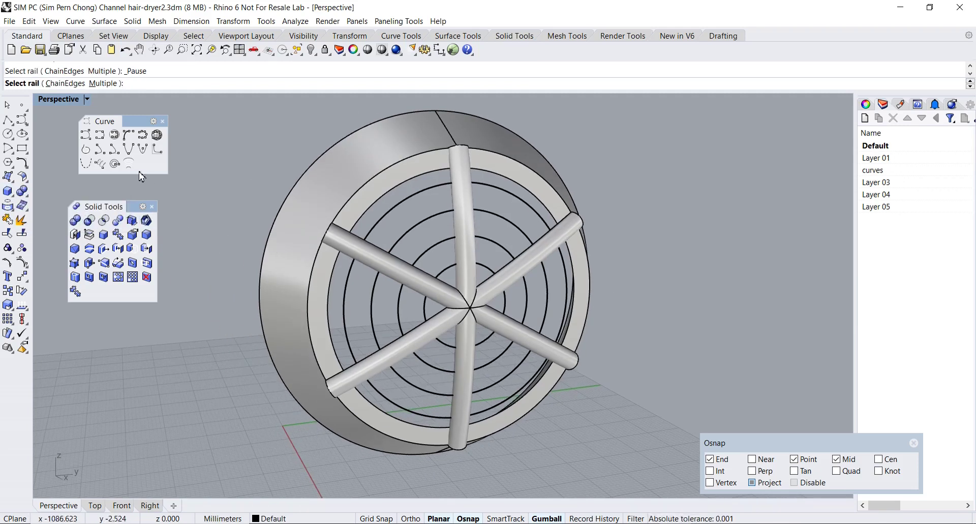
{"action": "left_click", "coordinate": [399, 213]}
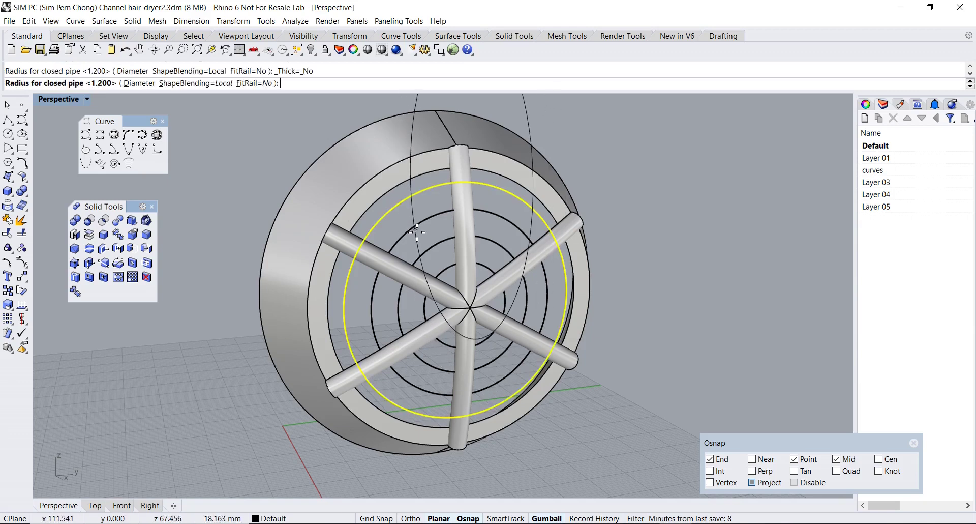
{"action": "key", "text": "Escape"}
{"action": "right_click", "coordinate": [226, 149]}
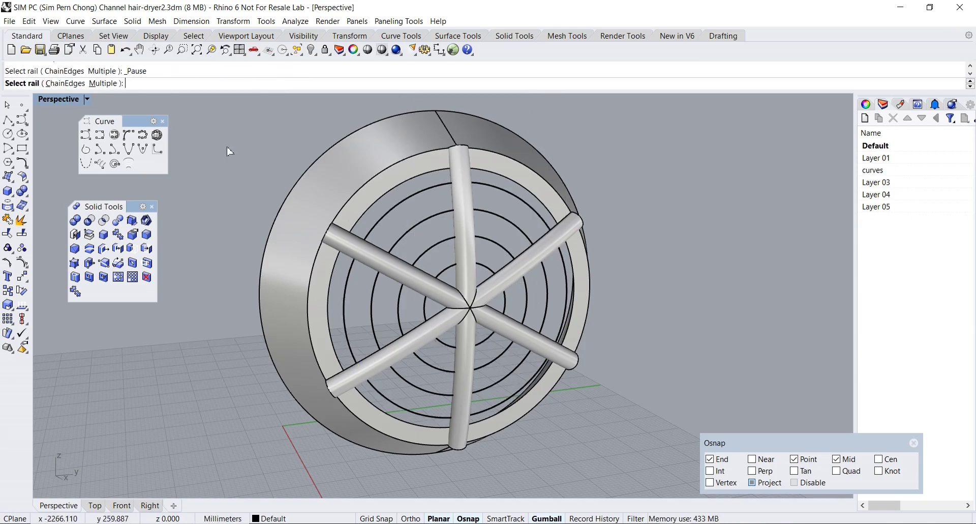
{"action": "left_click", "coordinate": [364, 233]}
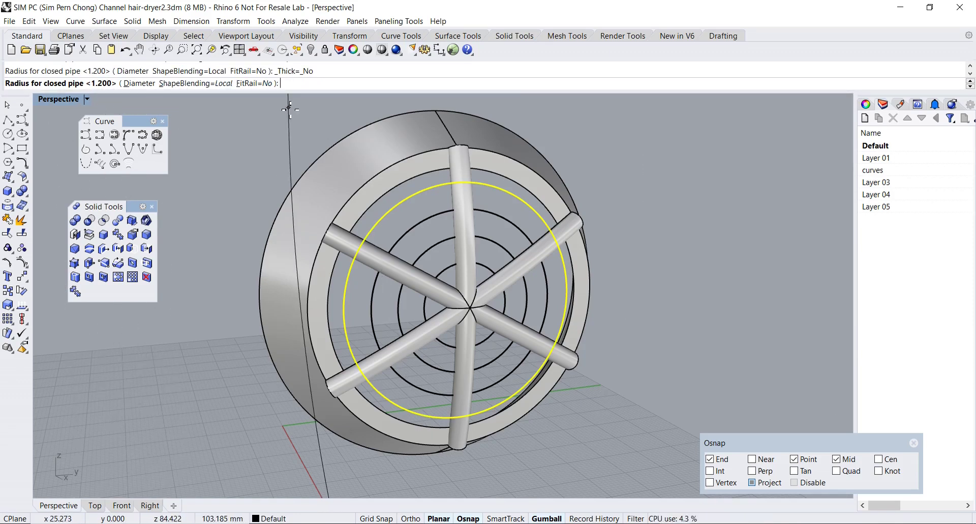
{"action": "type", "text": "1"}
{"action": "key", "text": "Return"}
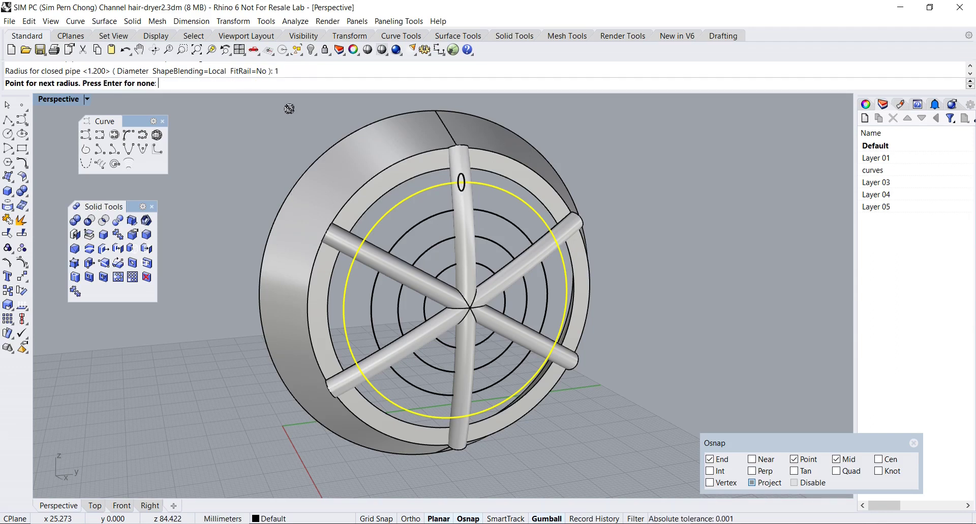
{"action": "key", "text": "Return"}
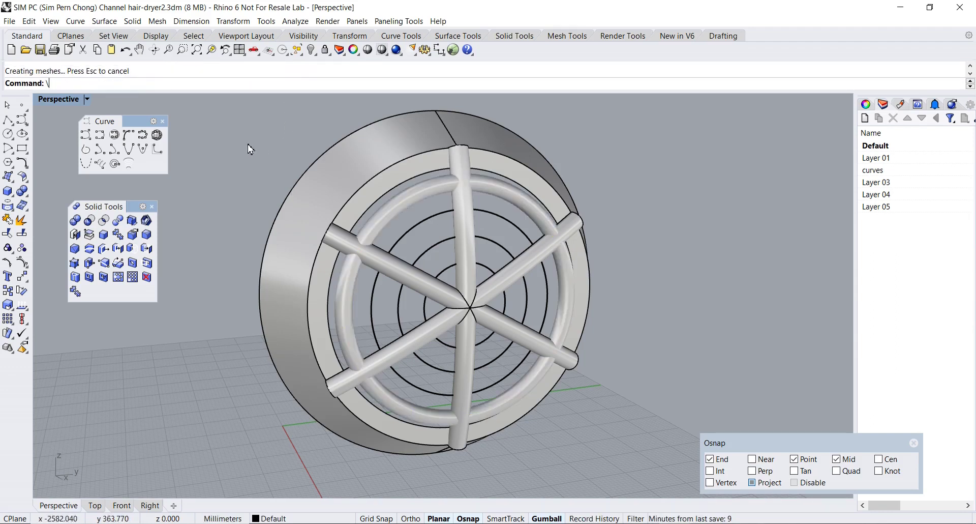
Pipe the remaining three ring circles as closed tubes.
{"action": "left_click", "coordinate": [427, 248]}
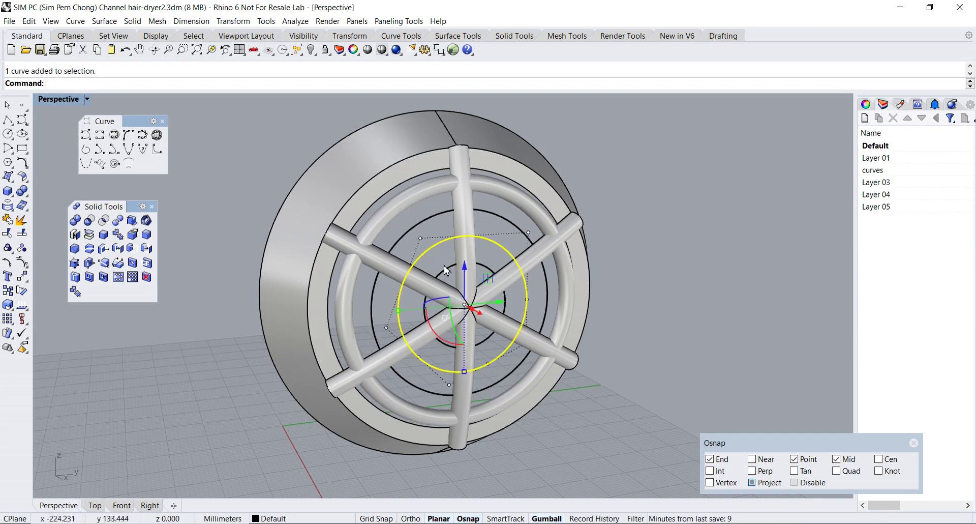
{"action": "left_click", "coordinate": [434, 262]}
{"action": "key", "text": "Return"}
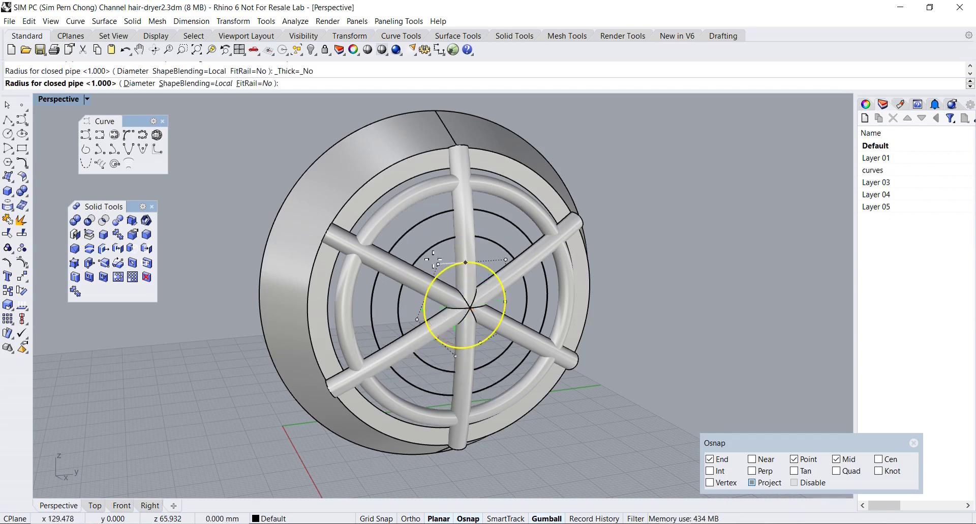
{"action": "left_click", "coordinate": [430, 249]}
{"action": "key", "text": "Return"}
{"action": "left_click", "coordinate": [431, 254]}
{"action": "key", "text": "Return"}
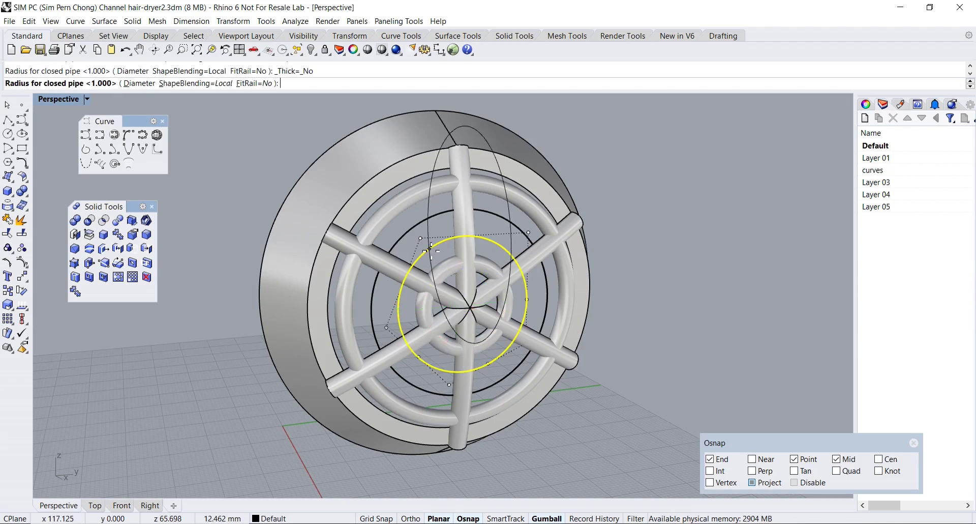
{"action": "left_click", "coordinate": [430, 252]}
{"action": "key", "text": "Return"}
{"action": "left_click", "coordinate": [410, 232]}
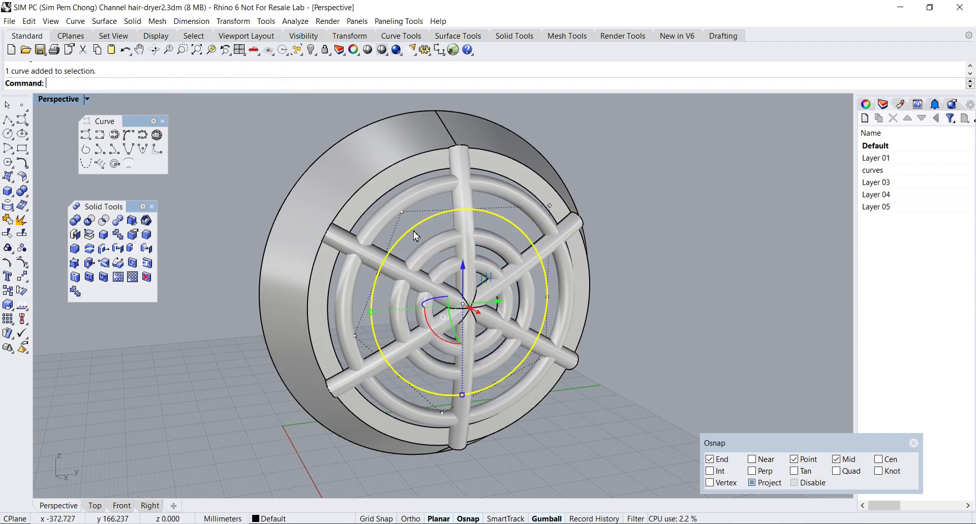
{"action": "key", "text": "Return"}
{"action": "left_click", "coordinate": [413, 229]}
{"action": "key", "text": "Return"}
{"action": "right_click_drag", "start_coordinate": [414, 233], "coordinate": [383, 235]}
Boolean-union the six-spoke solid with the four ring pipes.
{"action": "scroll", "coordinate": [382, 235], "scroll_direction": "up", "scroll_amount": 3}
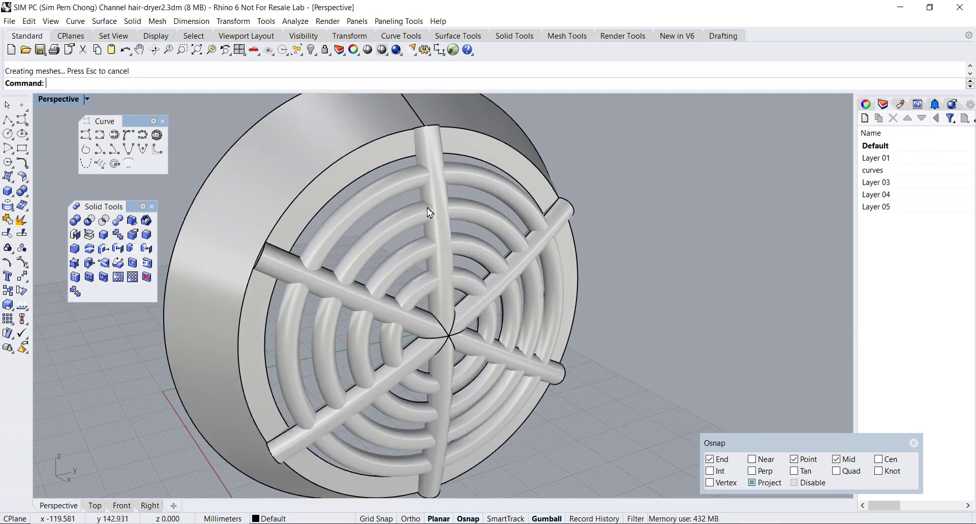
{"action": "right_click_drag", "start_coordinate": [468, 336], "coordinate": [476, 316]}
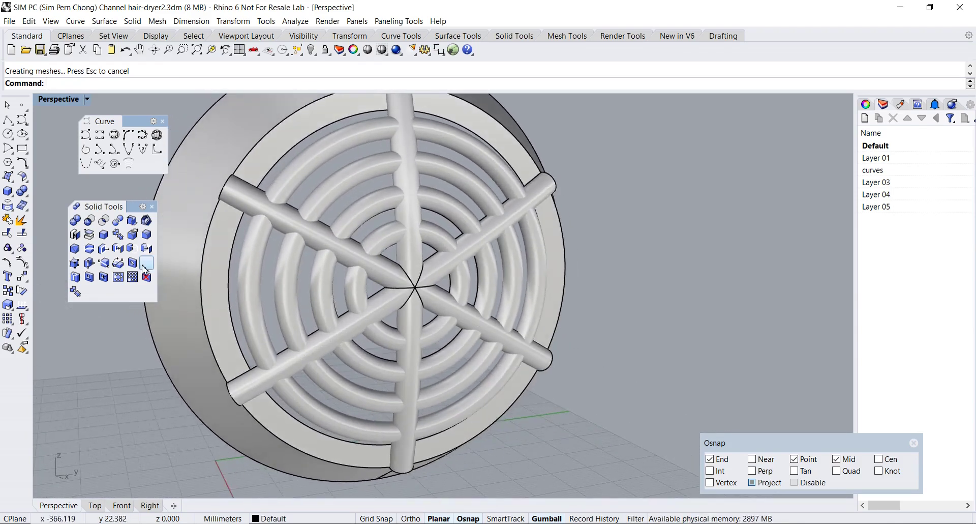
{"action": "left_click", "coordinate": [74, 222]}
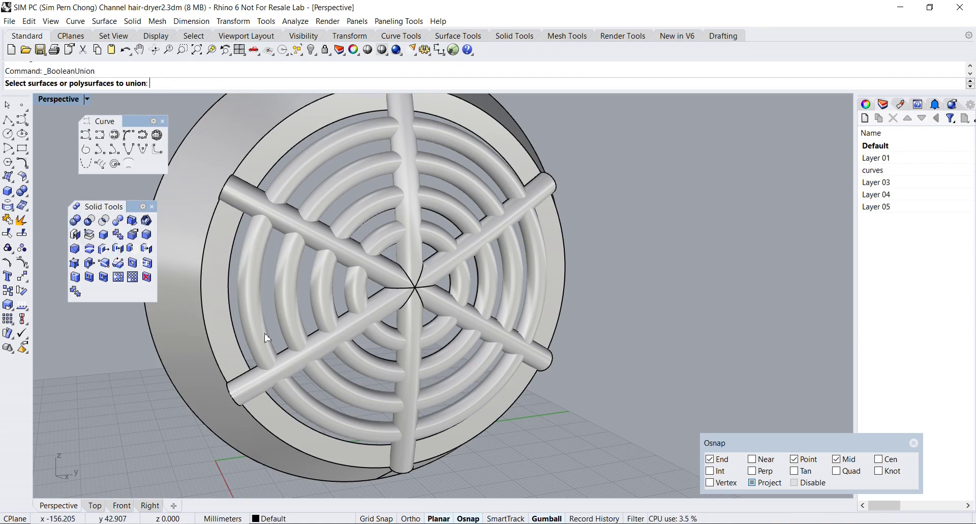
{"action": "left_click", "coordinate": [293, 363]}
{"action": "left_click", "coordinate": [275, 338]}
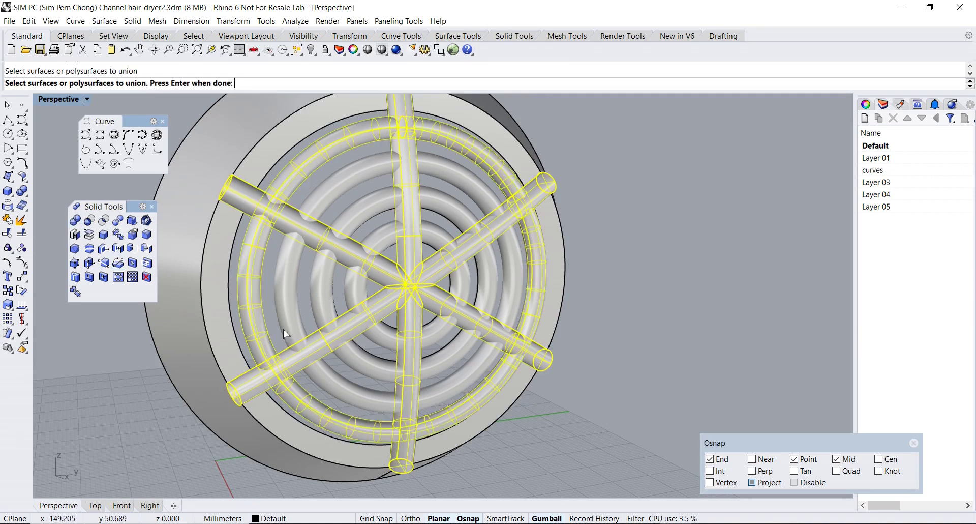
{"action": "left_click", "coordinate": [308, 328]}
{"action": "left_click", "coordinate": [333, 317]}
{"action": "left_click", "coordinate": [355, 300]}
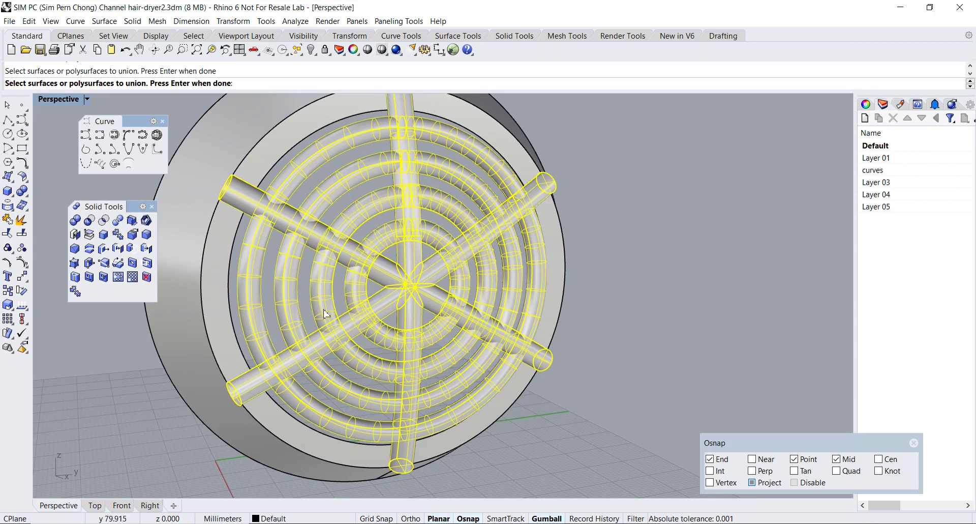
{"action": "right_click", "coordinate": [633, 310]}
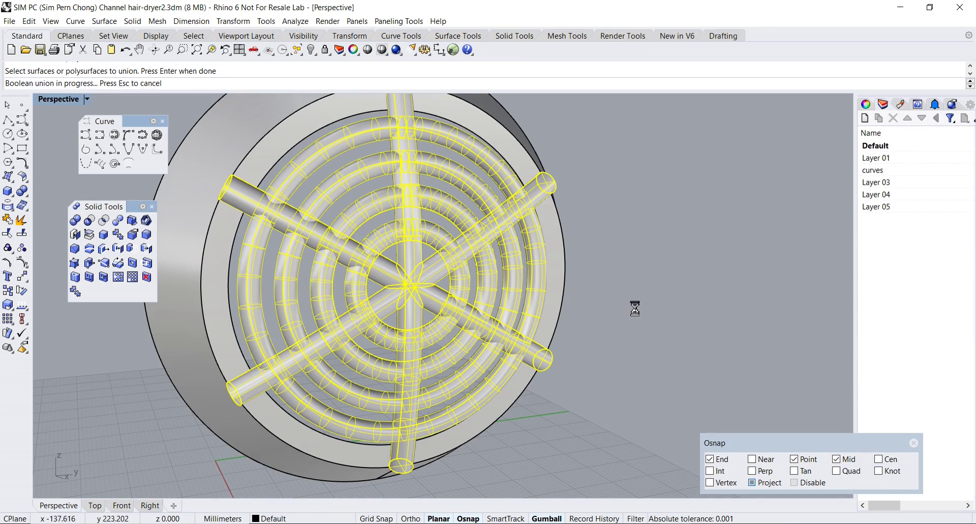
Drag the merged grille along the gumball back into the nozzle housing.
{"action": "right_click_drag", "start_coordinate": [631, 311], "coordinate": [565, 336]}
{"action": "left_click", "coordinate": [537, 305]}
{"action": "left_click_drag", "start_coordinate": [547, 336], "coordinate": [576, 341]}
{"action": "key", "text": "Escape"}
{"action": "right_click_drag", "start_coordinate": [576, 342], "coordinate": [538, 224]}
{"action": "scroll", "coordinate": [333, 235], "scroll_direction": "up", "scroll_amount": 5}
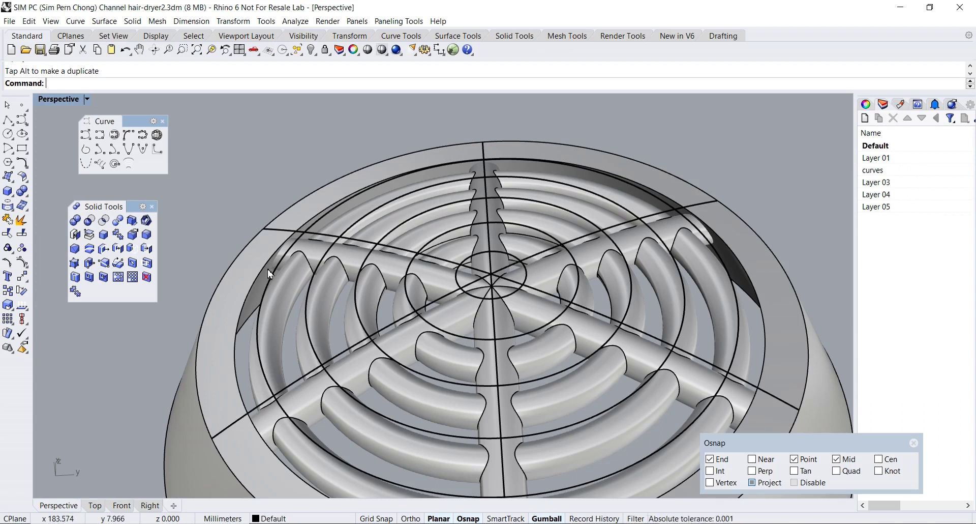
{"action": "scroll", "coordinate": [251, 287], "scroll_direction": "down", "scroll_amount": 3}
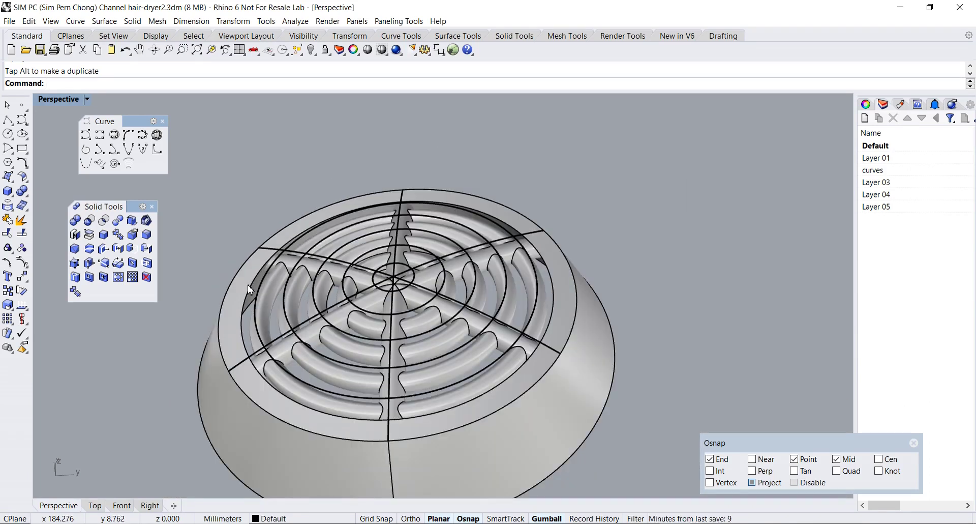
{"action": "scroll", "coordinate": [249, 290], "scroll_direction": "down", "scroll_amount": 3}
{"action": "right_click_drag", "start_coordinate": [249, 290], "coordinate": [372, 293]}
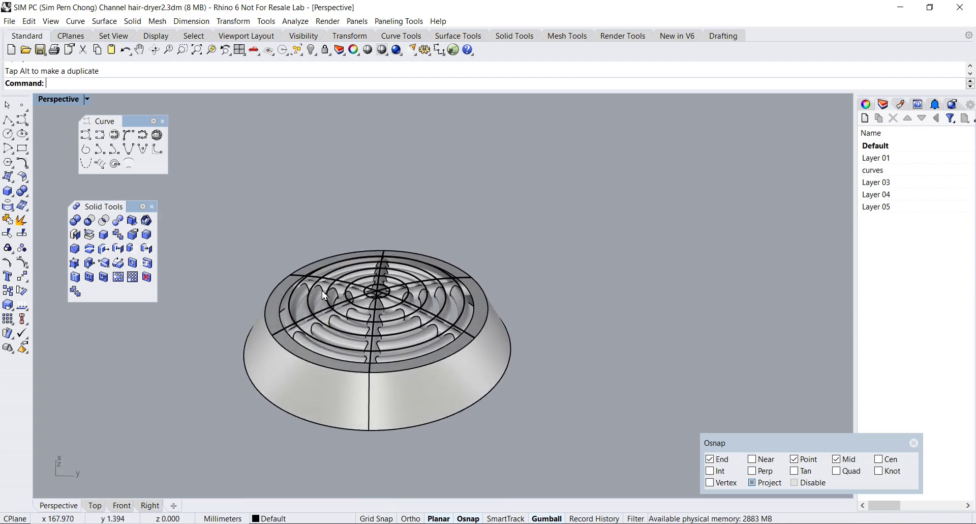
{"action": "scroll", "coordinate": [313, 295], "scroll_direction": "up", "scroll_amount": 2}
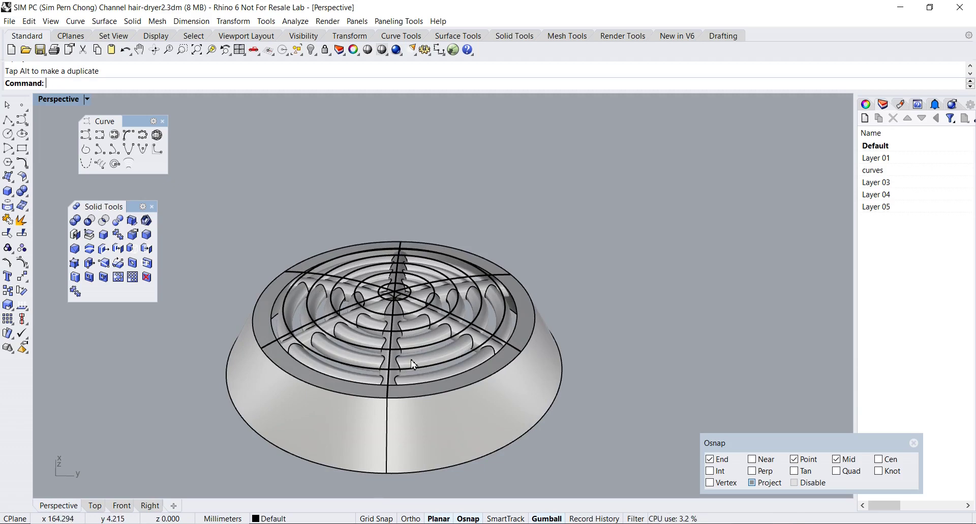
{"action": "left_click", "coordinate": [272, 319]}
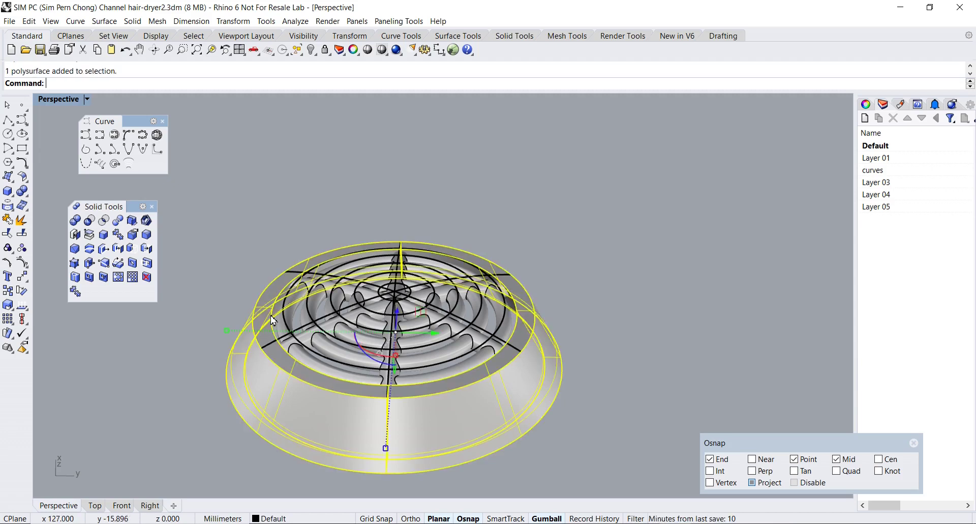
{"action": "key", "text": "Escape"}
{"action": "scroll", "coordinate": [359, 325], "scroll_direction": "down", "scroll_amount": 1}
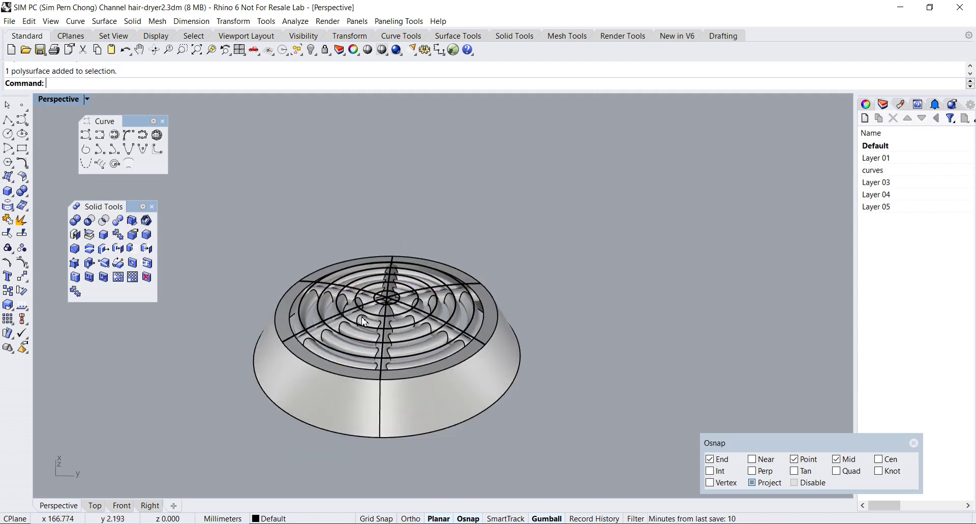
{"action": "right_click_drag", "start_coordinate": [325, 308], "coordinate": [301, 343]}
{"action": "scroll", "coordinate": [301, 343], "scroll_direction": "up", "scroll_amount": 1}
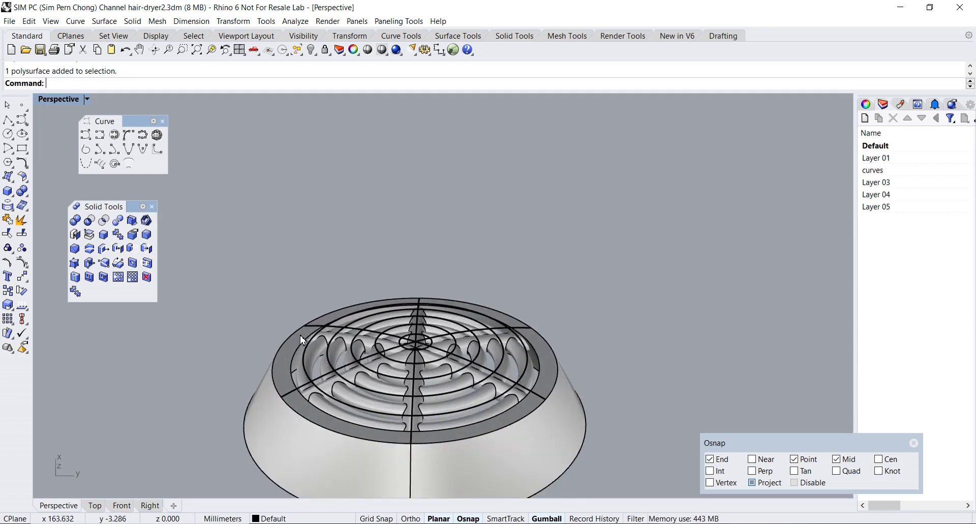
{"action": "left_click", "coordinate": [7, 209]}
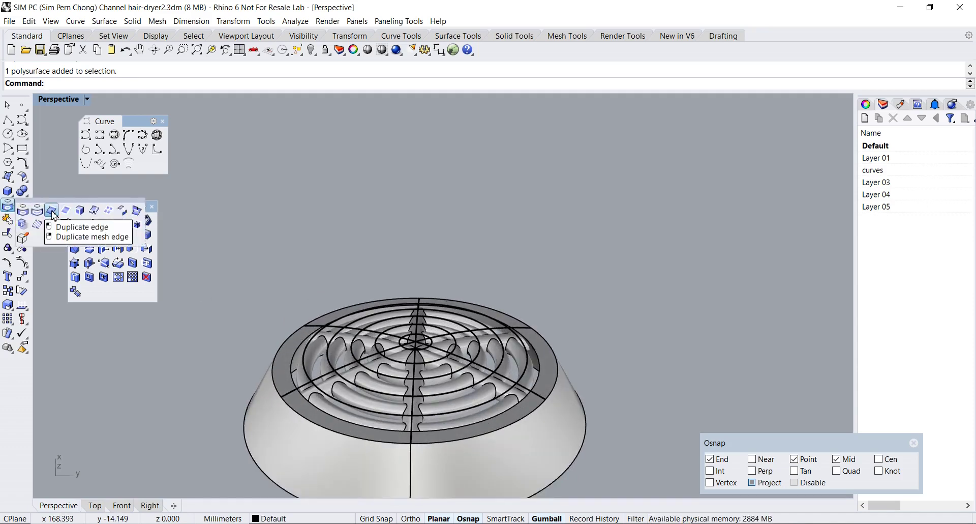
Duplicate both halves of the cap's inner rim edge as a circle and scale it up slightly.
{"action": "left_click", "coordinate": [51, 209]}
{"action": "left_click", "coordinate": [292, 361]}
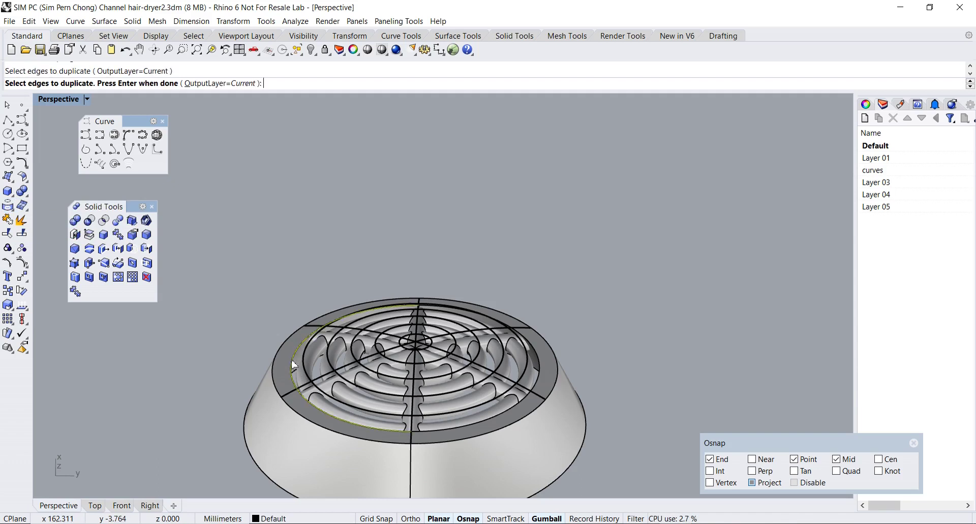
{"action": "left_click", "coordinate": [437, 431]}
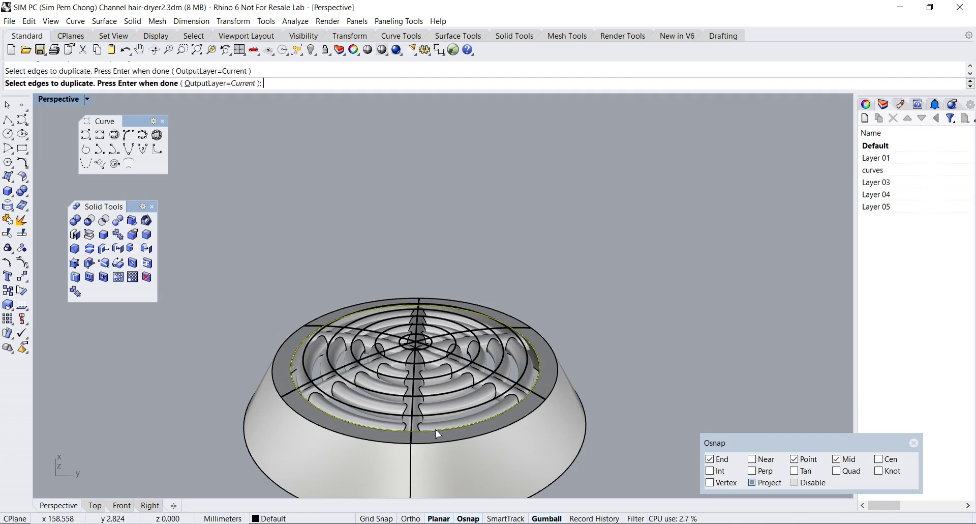
{"action": "key", "text": "Return"}
{"action": "right_click_drag", "start_coordinate": [437, 429], "coordinate": [440, 380]}
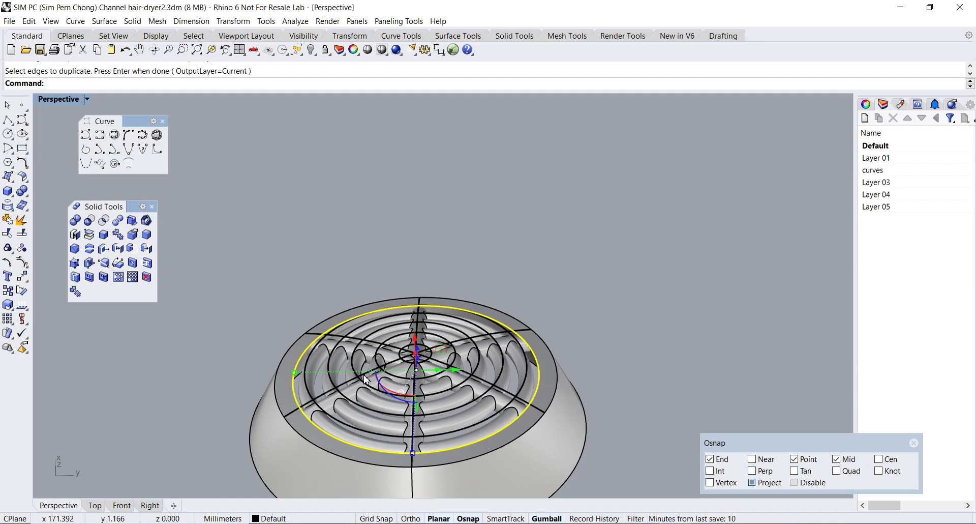
{"action": "scroll", "coordinate": [362, 366], "scroll_direction": "up", "scroll_amount": 5}
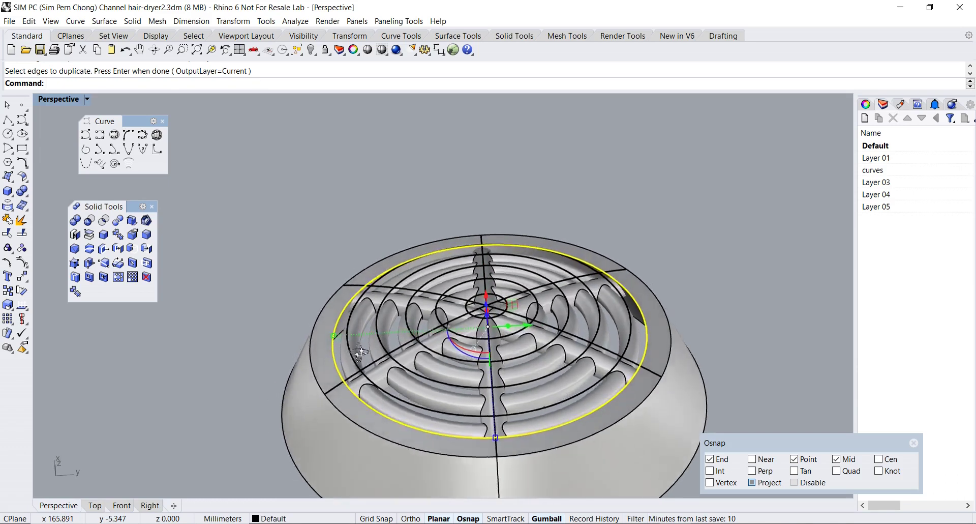
{"action": "right_click_drag", "start_coordinate": [358, 351], "coordinate": [350, 362]}
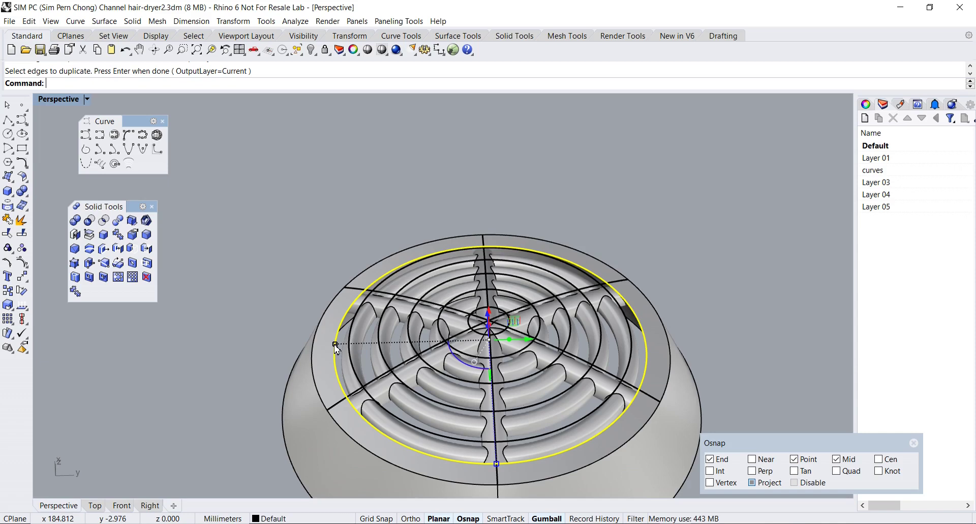
{"action": "left_click_drag", "start_coordinate": [336, 346], "coordinate": [331, 346]}
Extrude the enlarged circle upward into a tall ring wall around the grille.
{"action": "right_click_drag", "start_coordinate": [331, 346], "coordinate": [366, 342]}
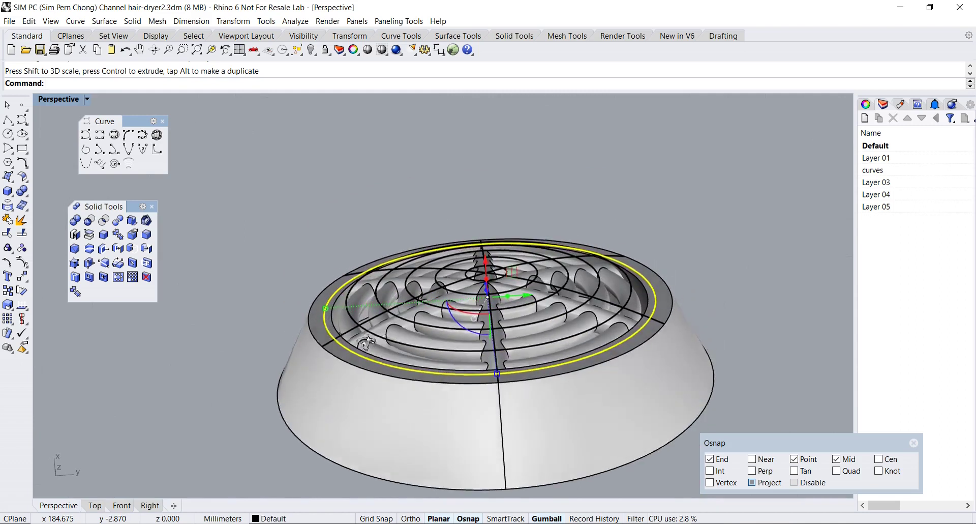
{"action": "scroll", "coordinate": [478, 286], "scroll_direction": "up", "scroll_amount": 8}
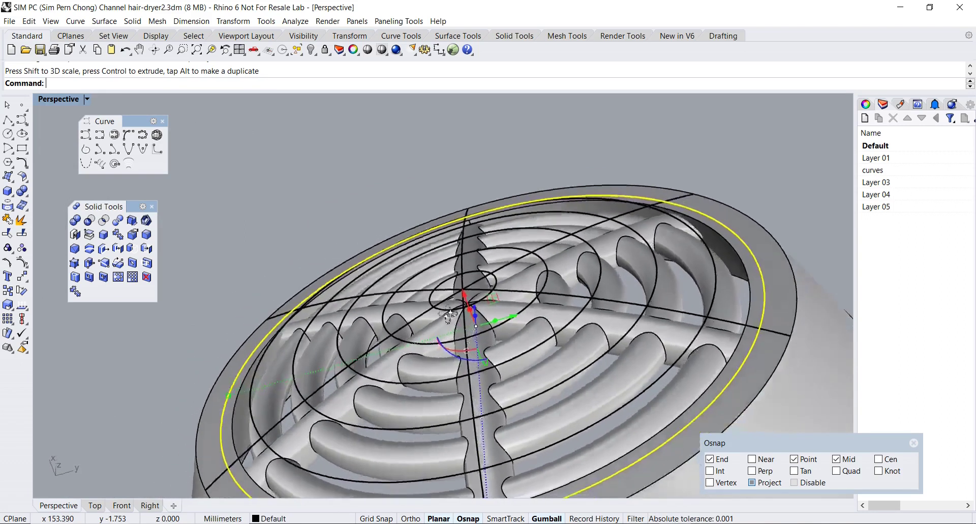
{"action": "left_click_drag", "start_coordinate": [449, 327], "coordinate": [378, 201], "text": "ctrl"}
{"action": "scroll", "coordinate": [325, 348], "scroll_direction": "down", "scroll_amount": 5}
{"action": "right_click_drag", "start_coordinate": [356, 341], "coordinate": [307, 91]}
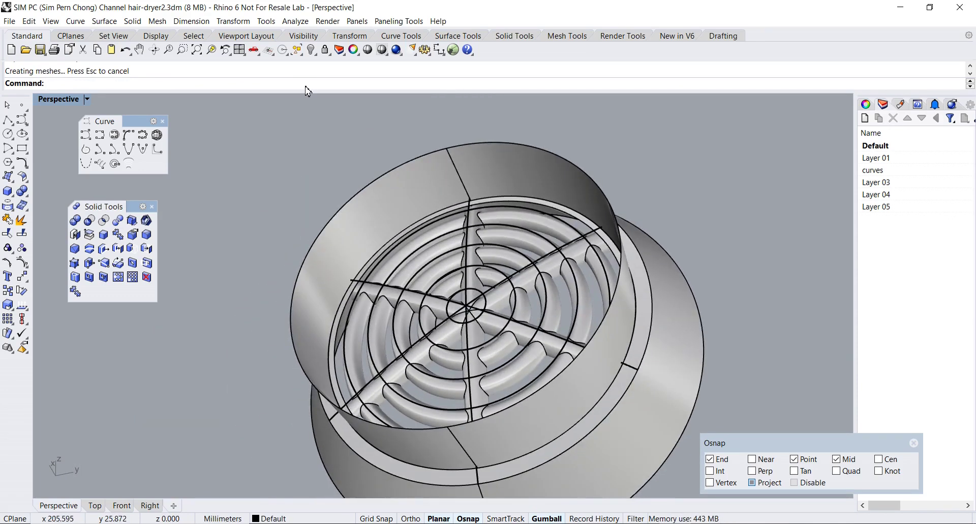
Select all ten curves and set their layer to Layer 01, then select the ring wall extrusion.
{"action": "left_click", "coordinate": [301, 54]}
{"action": "left_click", "coordinate": [368, 98]}
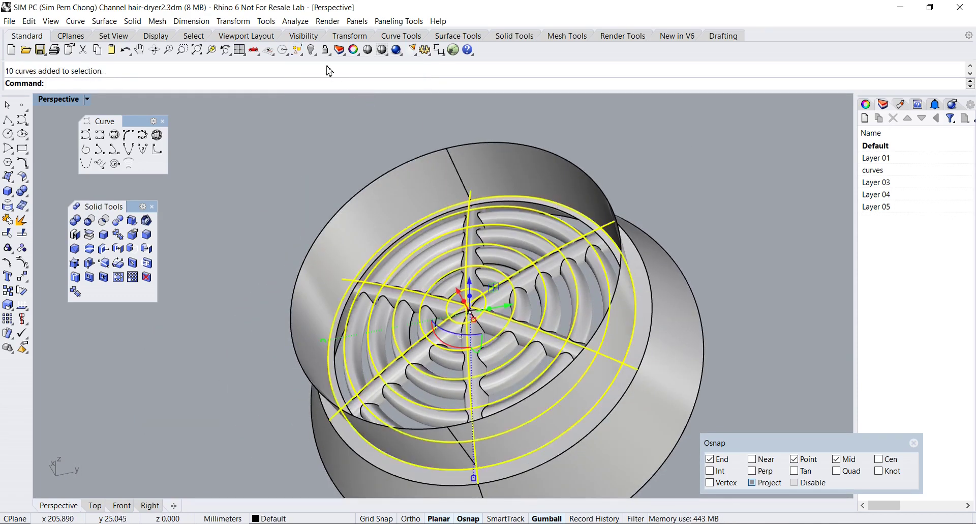
{"action": "left_click", "coordinate": [867, 105]}
{"action": "left_click", "coordinate": [965, 184]}
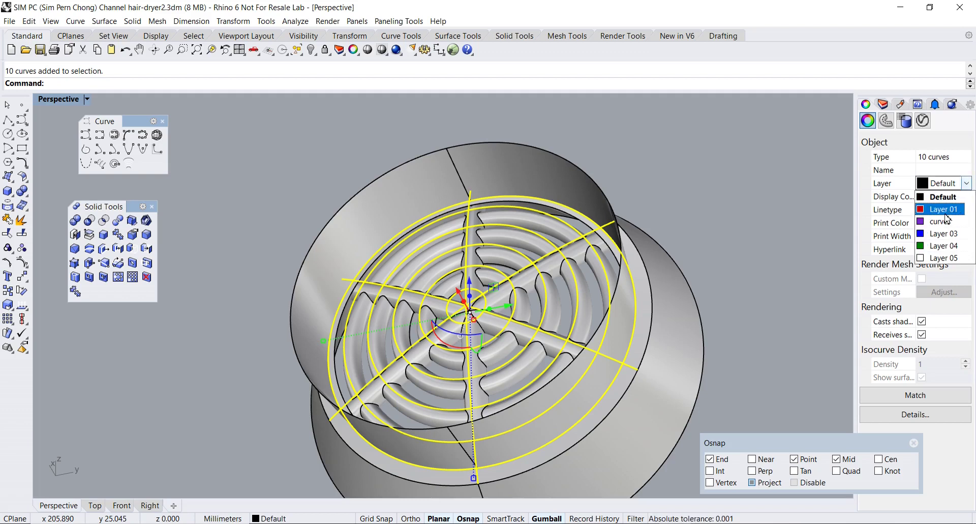
{"action": "left_click", "coordinate": [938, 244]}
{"action": "right_click_drag", "start_coordinate": [742, 199], "coordinate": [751, 166]}
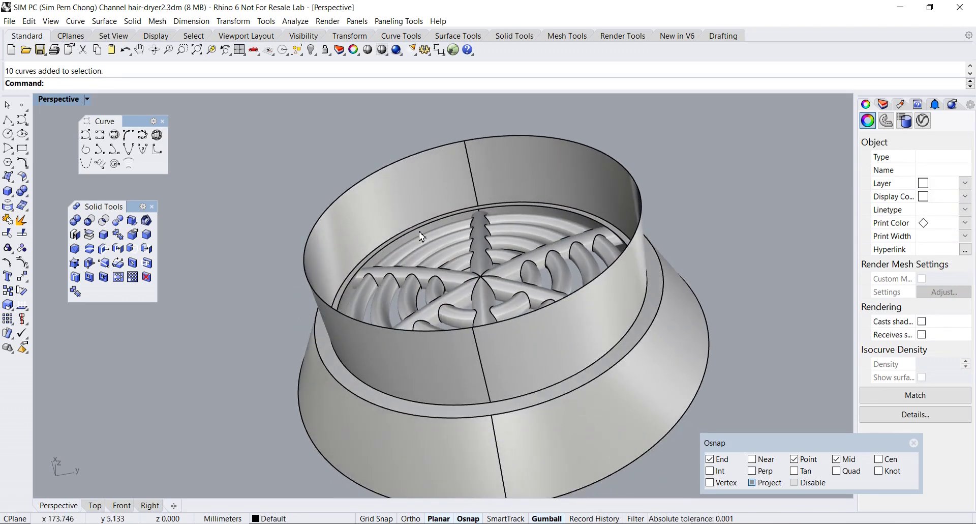
{"action": "left_click", "coordinate": [452, 258]}
{"action": "right_click_drag", "start_coordinate": [557, 301], "coordinate": [587, 364]}
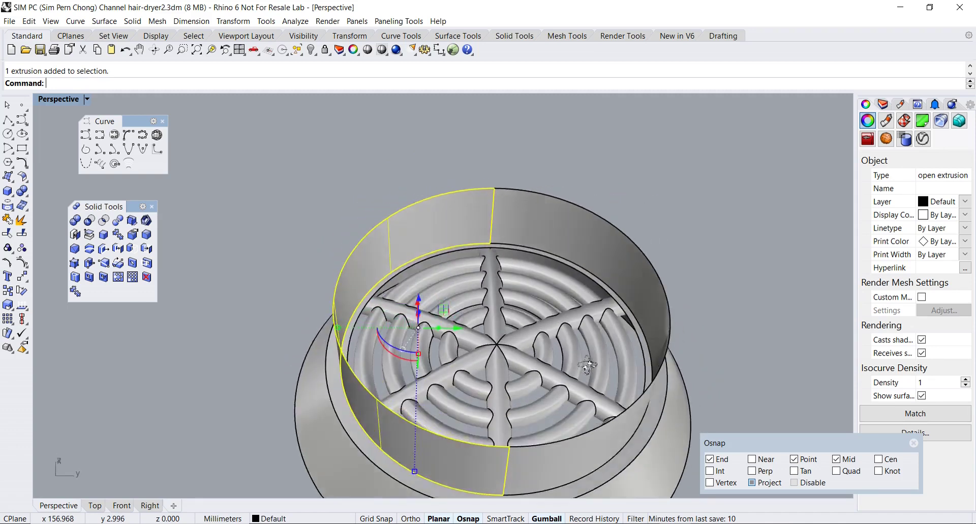
Join the ring wall's two surfaces into one open polysurface and inspect the sleeve.
{"action": "left_click", "coordinate": [10, 222]}
{"action": "left_click", "coordinate": [506, 222]}
{"action": "right_click", "coordinate": [506, 222]}
{"action": "mouse_move", "coordinate": [506, 222]}
{"action": "right_mouse_down"}
{"action": "mouse_move", "coordinate": [516, 179]}
{"action": "mouse_move", "coordinate": [496, 122]}
{"action": "mouse_move", "coordinate": [507, 219]}
{"action": "right_mouse_up"}
{"action": "left_click_drag", "start_coordinate": [490, 216], "coordinate": [489, 211]}
{"action": "key", "text": "Escape"}
{"action": "right_click_drag", "start_coordinate": [514, 249], "coordinate": [491, 231]}
{"action": "scroll", "coordinate": [458, 222], "scroll_direction": "up", "scroll_amount": 3}
{"action": "scroll", "coordinate": [447, 208], "scroll_direction": "down", "scroll_amount": 5}
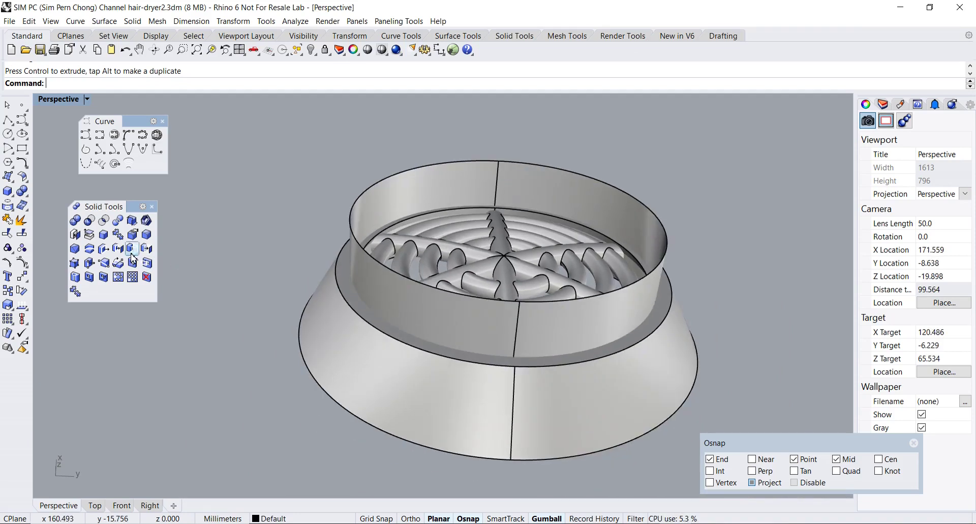
BooleanSplit the cap body using the ring wall as the cutter.
{"action": "left_click", "coordinate": [116, 221]}
{"action": "left_click", "coordinate": [327, 414]}
{"action": "key", "text": "Return"}
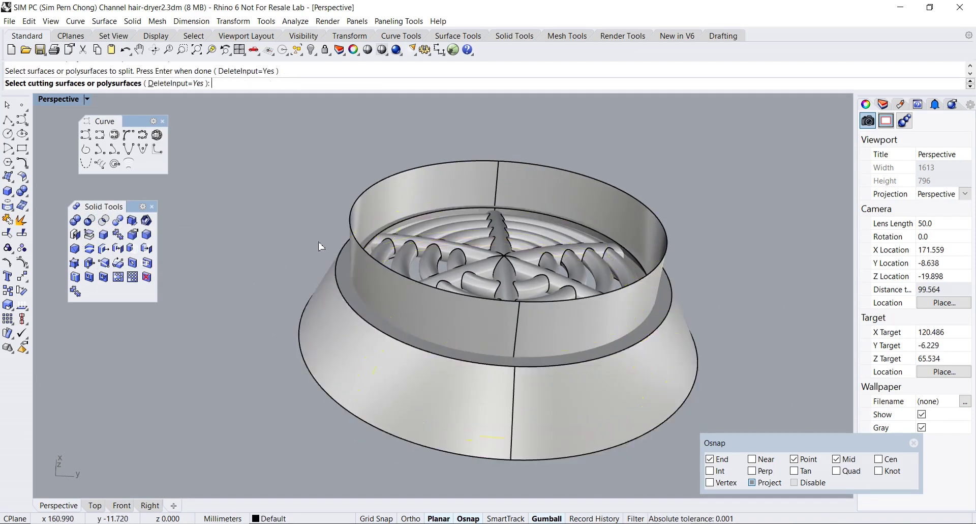
{"action": "left_click", "coordinate": [373, 209]}
{"action": "key", "text": "Return"}
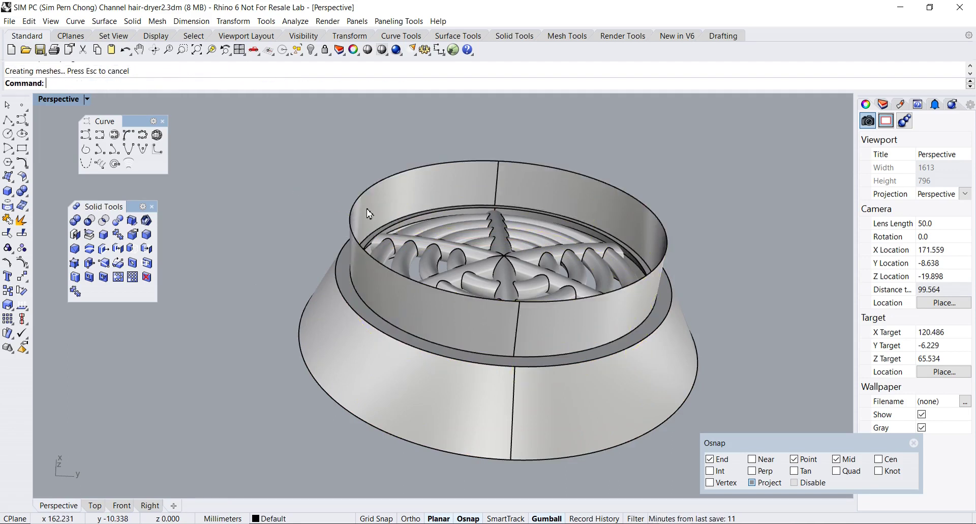
Lift the ring wall up along Z above the cap and delete the cut-off ring piece.
{"action": "left_click", "coordinate": [373, 210]}
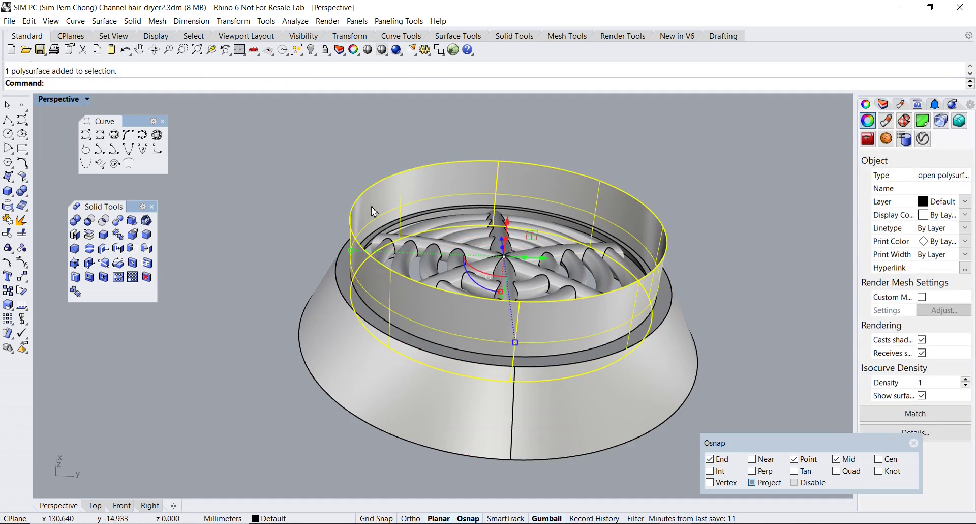
{"action": "scroll", "coordinate": [453, 261], "scroll_direction": "down", "scroll_amount": 3}
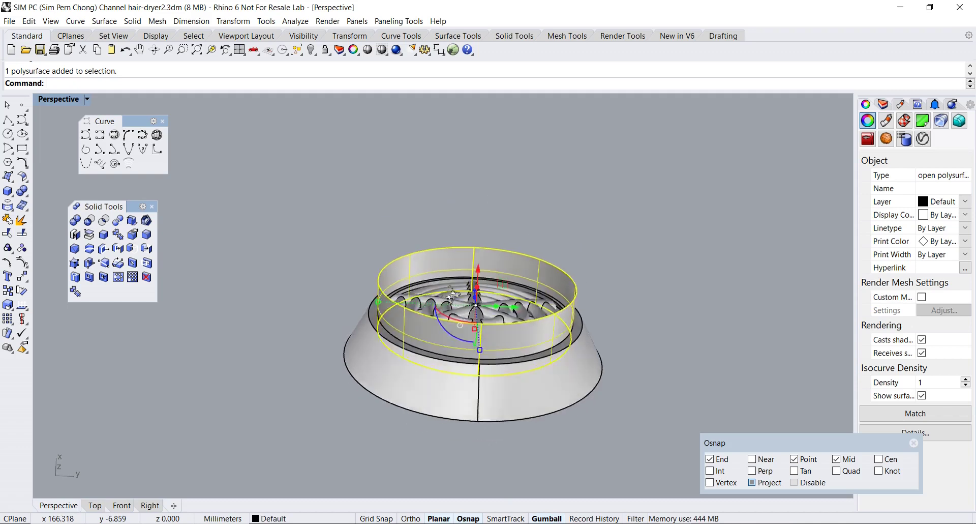
{"action": "left_click_drag", "start_coordinate": [479, 238], "coordinate": [476, 150]}
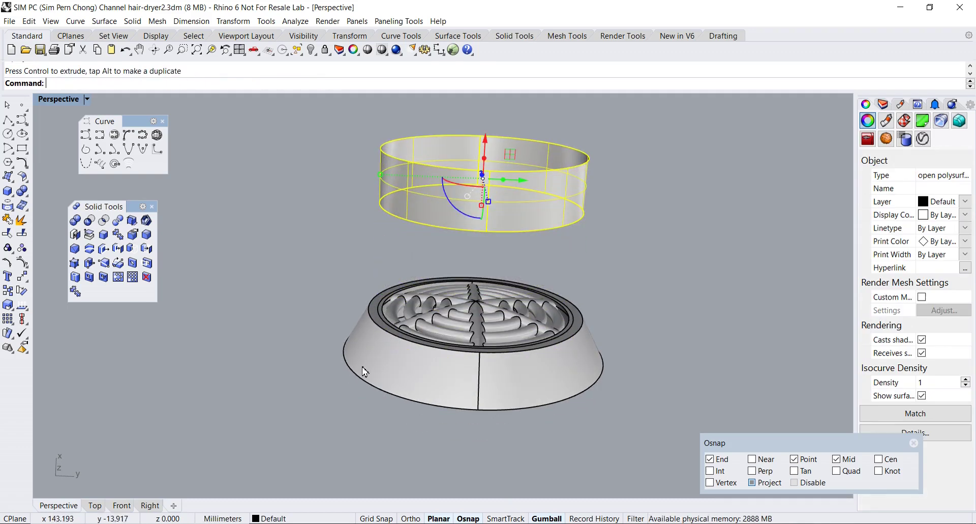
{"action": "key", "text": "Escape"}
{"action": "scroll", "coordinate": [390, 328], "scroll_direction": "up", "scroll_amount": 5}
{"action": "right_click_drag", "start_coordinate": [390, 328], "coordinate": [408, 351]}
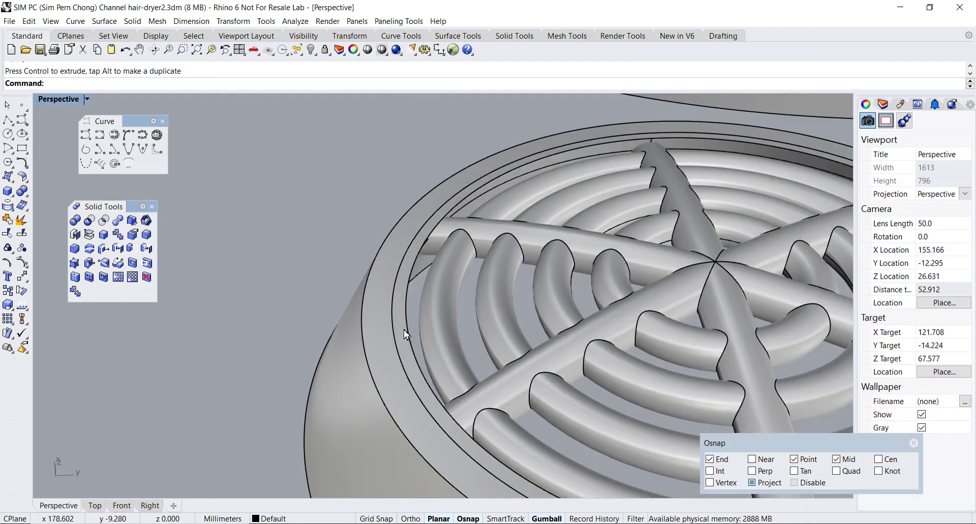
{"action": "left_click", "coordinate": [407, 335]}
{"action": "key", "text": "Delete"}
Lower the spoke-and-ring grille a fraction of a millimetre along Z inside the cap rim.
{"action": "scroll", "coordinate": [414, 346], "scroll_direction": "down", "scroll_amount": 3}
{"action": "right_click_drag", "start_coordinate": [415, 345], "coordinate": [442, 327]}
{"action": "right_click_drag", "start_coordinate": [542, 294], "coordinate": [580, 392]}
{"action": "scroll", "coordinate": [579, 394], "scroll_direction": "up", "scroll_amount": 2}
{"action": "scroll", "coordinate": [536, 349], "scroll_direction": "up", "scroll_amount": 2}
{"action": "right_click_drag", "start_coordinate": [536, 349], "coordinate": [544, 328]}
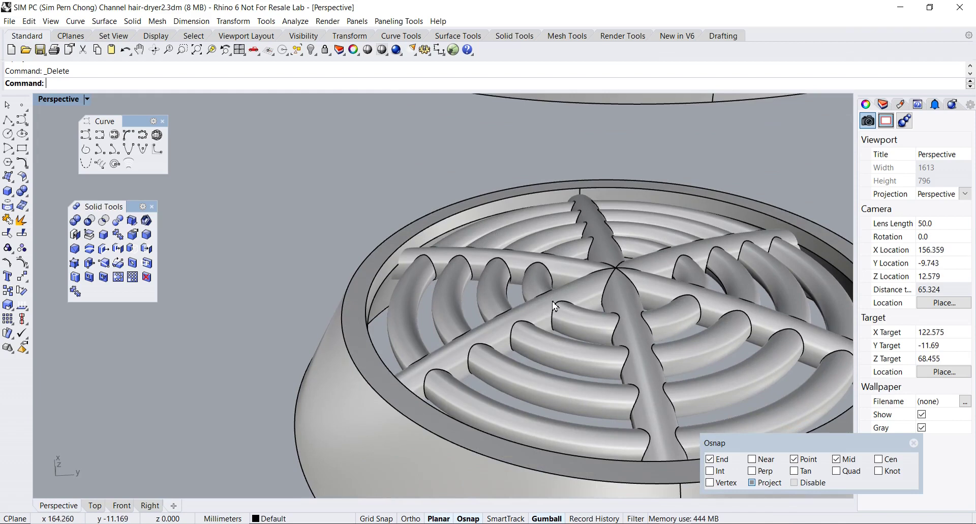
{"action": "left_click", "coordinate": [569, 295]}
{"action": "right_click_drag", "start_coordinate": [639, 274], "coordinate": [637, 256]}
{"action": "left_click_drag", "start_coordinate": [616, 248], "coordinate": [615, 240]}
{"action": "left_click", "coordinate": [359, 207]}
Check the lowered grille from several angles, including a straight-on view into it.
{"action": "mouse_move", "coordinate": [360, 207]}
{"action": "right_mouse_down"}
{"action": "mouse_move", "coordinate": [361, 232]}
{"action": "mouse_move", "coordinate": [363, 224]}
{"action": "right_mouse_up"}
{"action": "scroll", "coordinate": [634, 259], "scroll_direction": "down", "scroll_amount": 2}
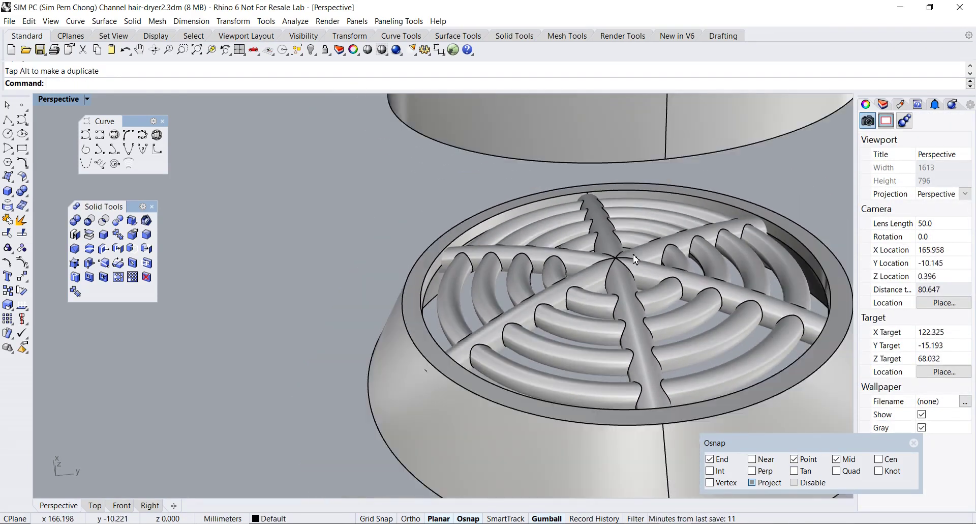
{"action": "right_click_drag", "start_coordinate": [634, 265], "coordinate": [730, 331]}
{"action": "scroll", "coordinate": [471, 239], "scroll_direction": "up", "scroll_amount": 6}
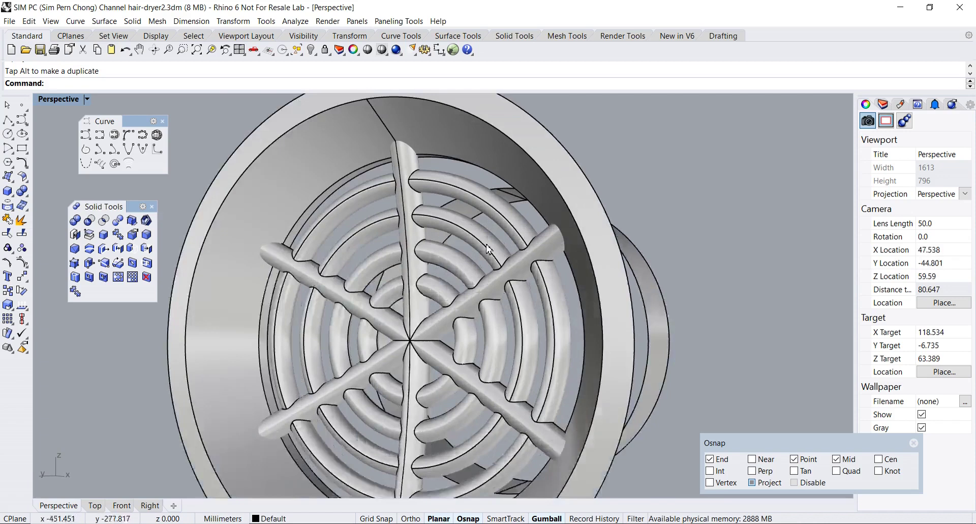
{"action": "scroll", "coordinate": [470, 239], "scroll_direction": "down", "scroll_amount": 6}
{"action": "right_click_drag", "start_coordinate": [471, 239], "coordinate": [528, 208]}
{"action": "left_click", "coordinate": [528, 208]}
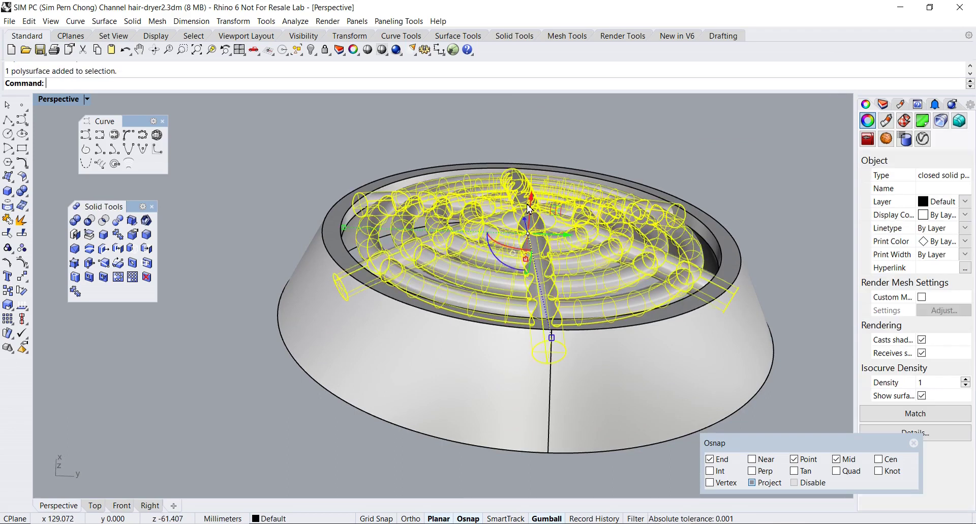
{"action": "left_click", "coordinate": [532, 199]}
{"action": "left_click", "coordinate": [696, 163]}
{"action": "right_click_drag", "start_coordinate": [533, 200], "coordinate": [515, 311]}
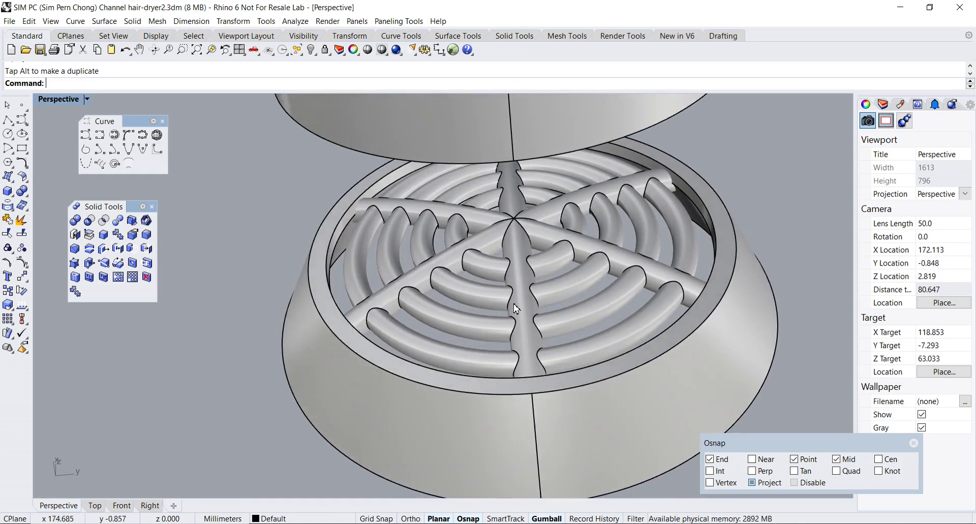
Hide the upper hood to expose the grille.
{"action": "scroll", "coordinate": [515, 311], "scroll_direction": "down", "scroll_amount": 3}
{"action": "left_click", "coordinate": [514, 191]}
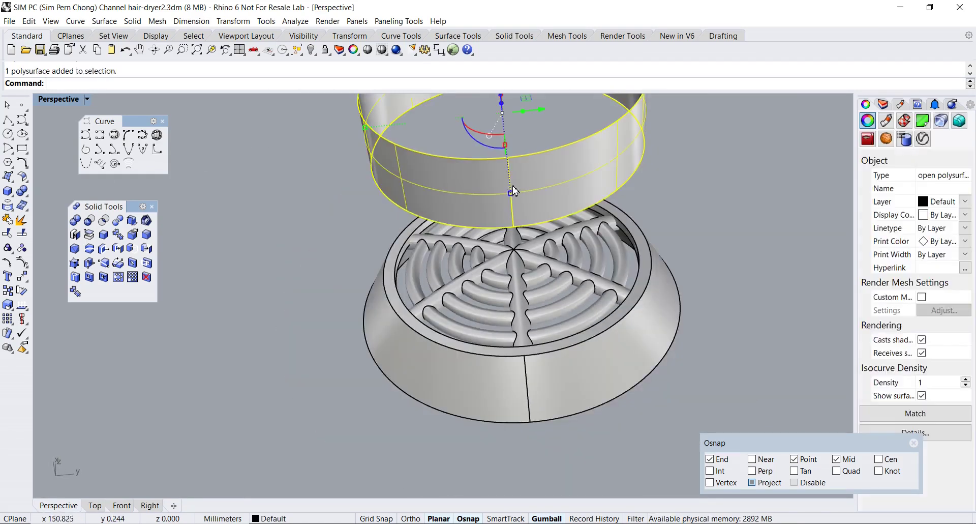
{"action": "left_click", "coordinate": [311, 49]}
{"action": "right_click_drag", "start_coordinate": [414, 355], "coordinate": [444, 303]}
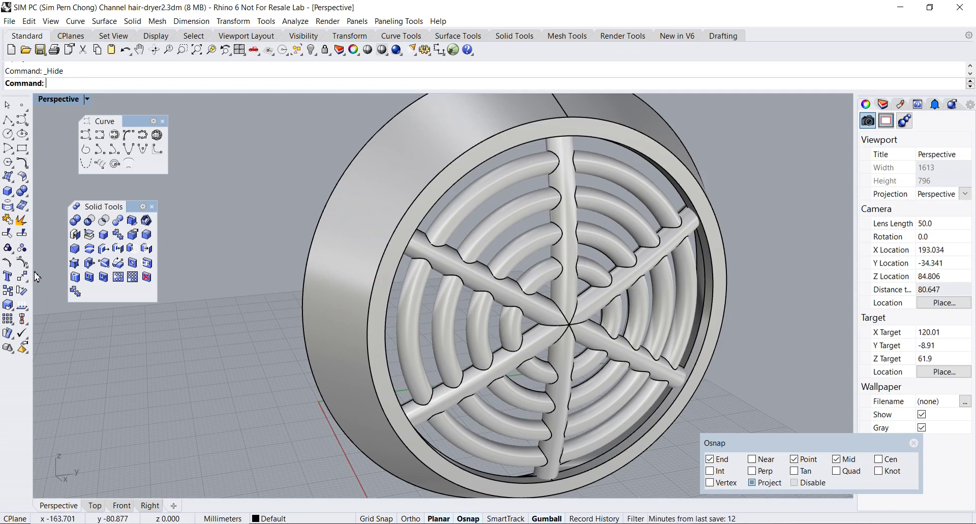
BooleanUnion the grille's rings and spokes with the nozzle cap ring into one solid.
{"action": "left_click", "coordinate": [75, 220]}
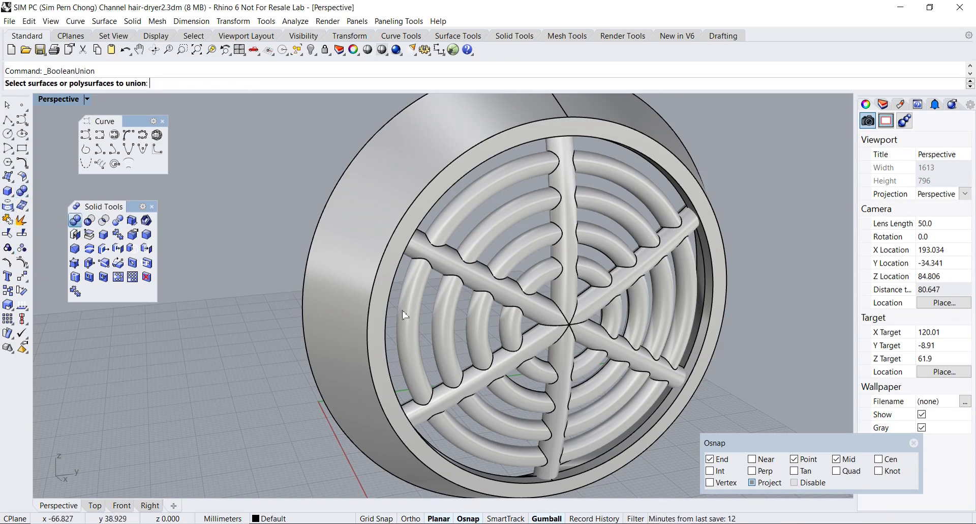
{"action": "left_click", "coordinate": [445, 306]}
{"action": "left_click", "coordinate": [351, 298]}
{"action": "key", "text": "Return"}
{"action": "right_click_drag", "start_coordinate": [349, 295], "coordinate": [440, 189]}
{"action": "scroll", "coordinate": [518, 395], "scroll_direction": "down", "scroll_amount": 5}
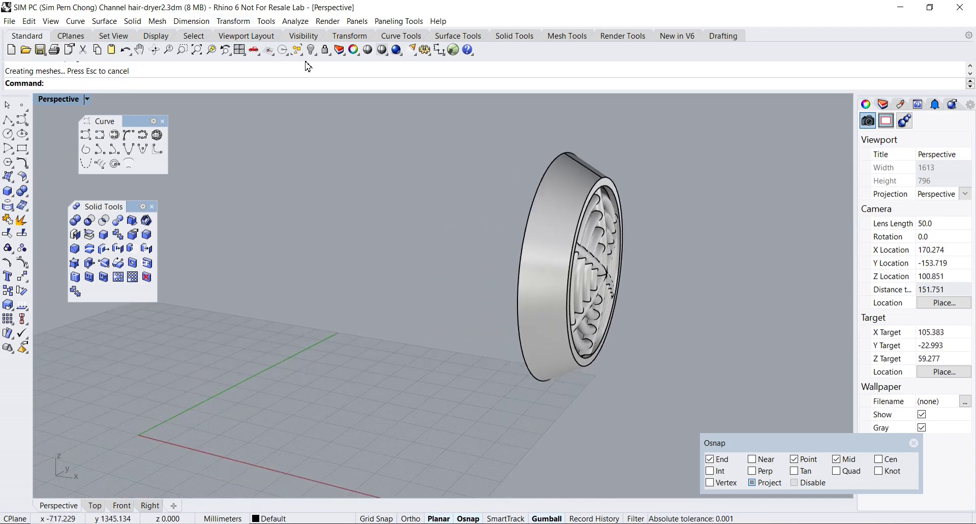
Hide the loose nozzle disc surface and the separate nozzle ring.
{"action": "scroll", "coordinate": [390, 235], "scroll_direction": "down", "scroll_amount": 4}
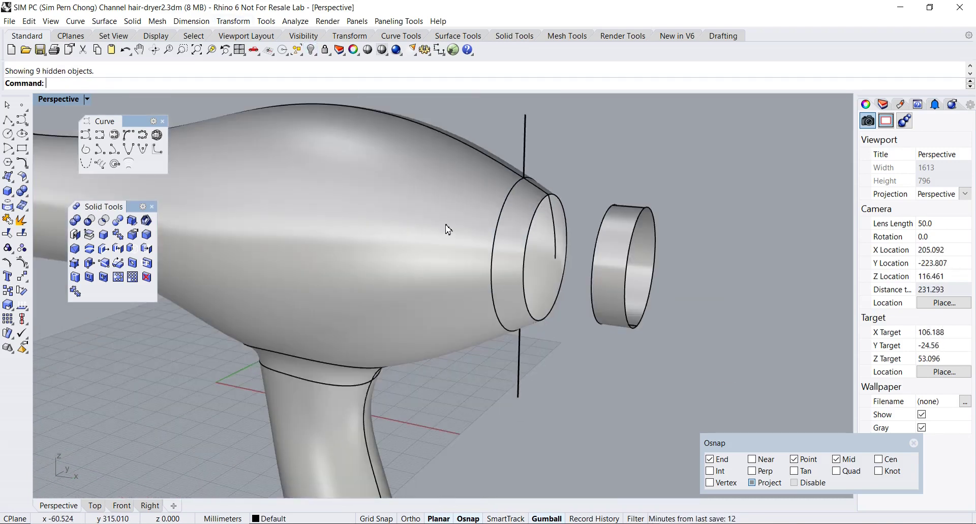
{"action": "left_click", "coordinate": [300, 54]}
{"action": "left_click", "coordinate": [340, 97]}
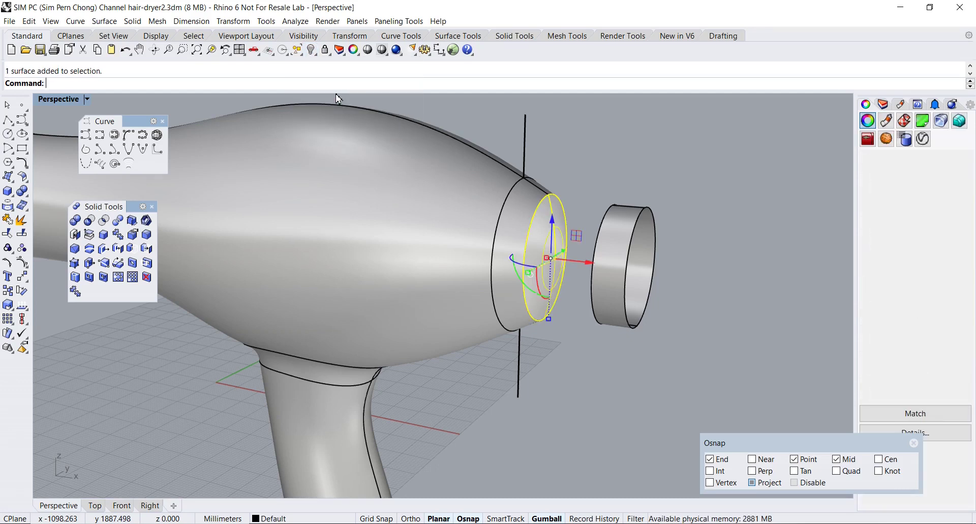
{"action": "left_click", "coordinate": [633, 229], "text": "shift"}
{"action": "left_click", "coordinate": [312, 51]}
Hide the vertical curve running through the dryer.
{"action": "right_click_drag", "start_coordinate": [498, 181], "coordinate": [434, 184]}
{"action": "scroll", "coordinate": [432, 186], "scroll_direction": "down", "scroll_amount": 4}
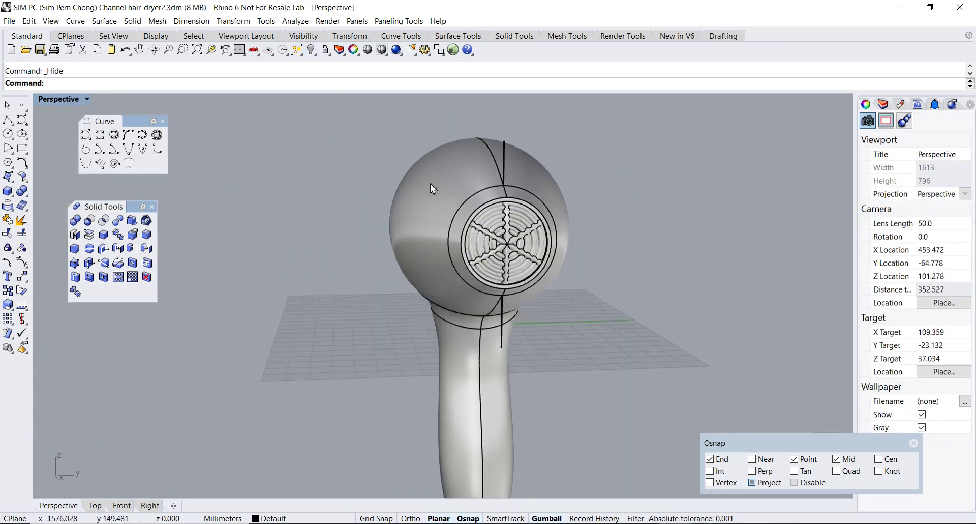
{"action": "left_click", "coordinate": [504, 149]}
{"action": "left_click", "coordinate": [314, 50]}
{"action": "right_click_drag", "start_coordinate": [350, 109], "coordinate": [420, 177]}
{"action": "scroll", "coordinate": [486, 167], "scroll_direction": "up", "scroll_amount": 5}
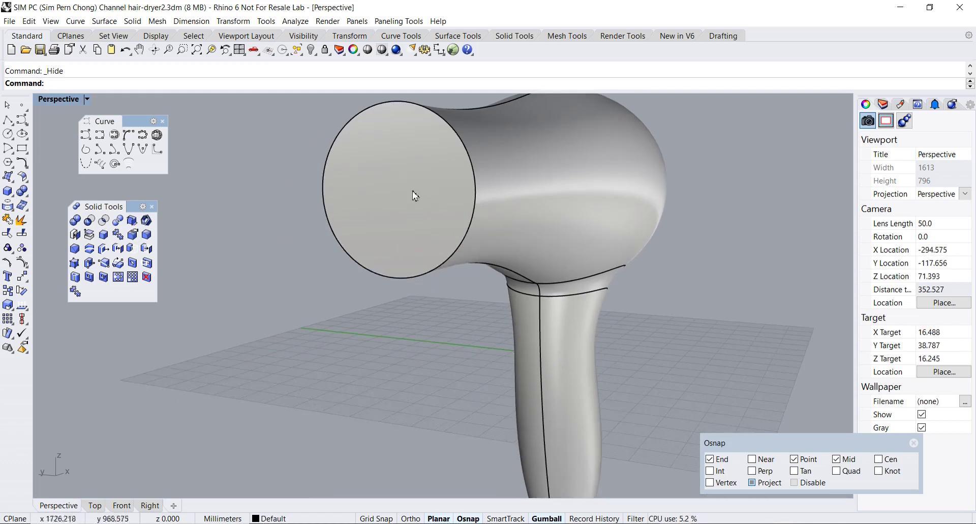
{"action": "left_click", "coordinate": [150, 222]}
{"action": "right_click_drag", "start_coordinate": [236, 207], "coordinate": [230, 223]}
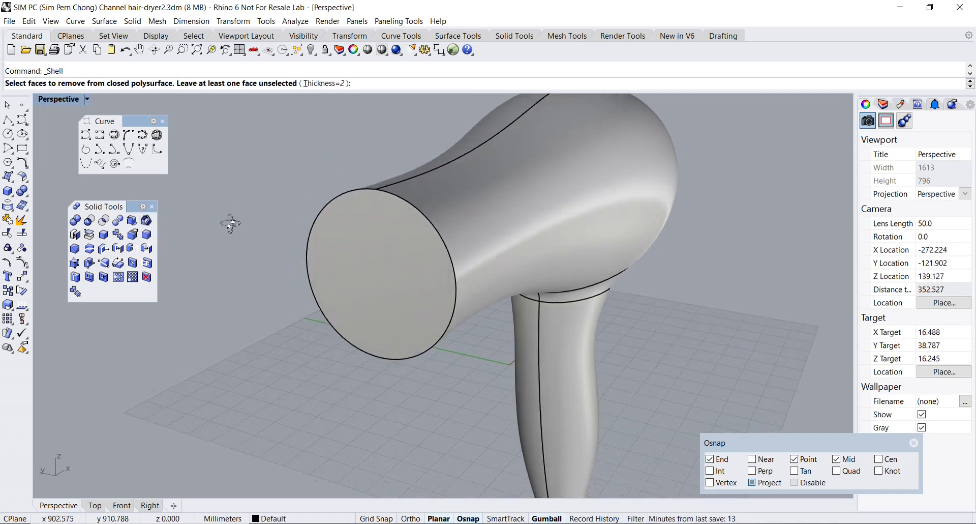
{"action": "left_click", "coordinate": [370, 281]}
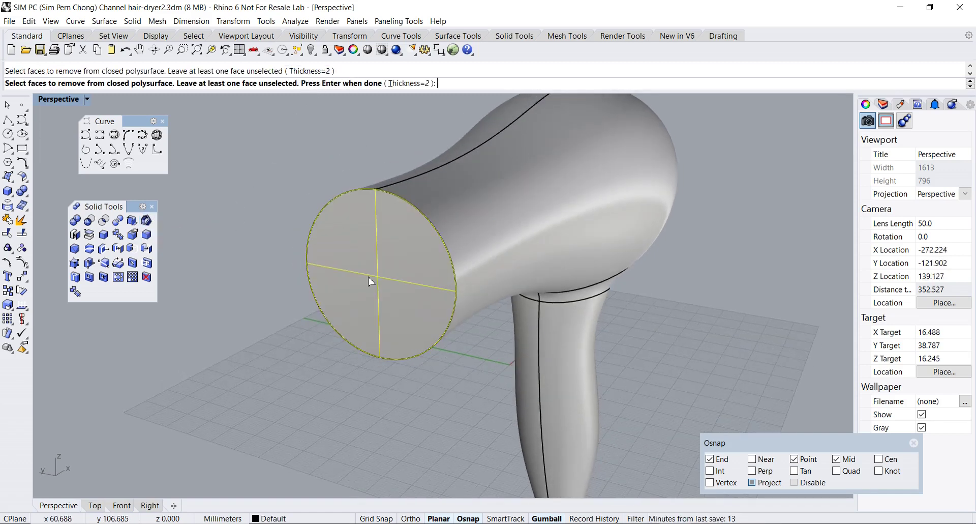
{"action": "right_click_drag", "start_coordinate": [541, 328], "coordinate": [366, 300]}
{"action": "scroll", "coordinate": [579, 226], "scroll_direction": "up", "scroll_amount": 6}
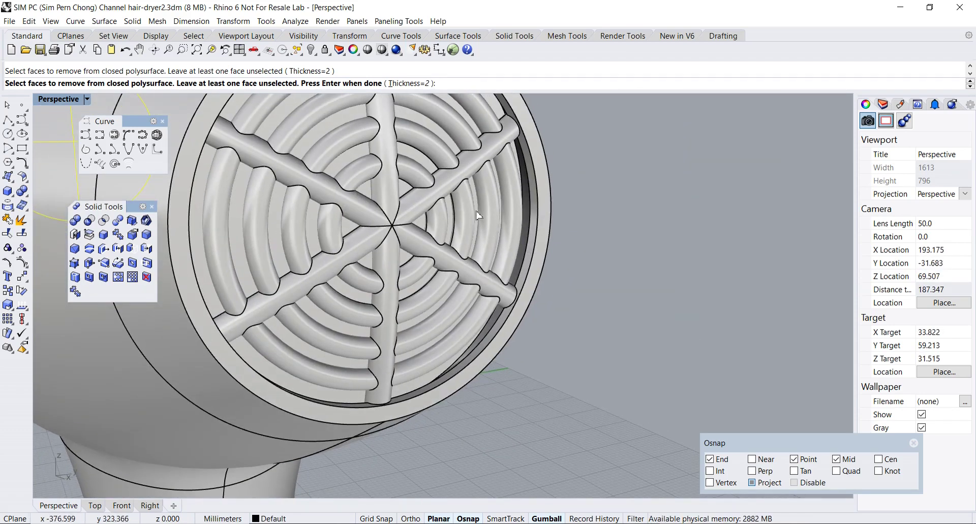
{"action": "left_click", "coordinate": [476, 211]}
{"action": "key", "text": "Escape"}
{"action": "key", "text": "Home"}
{"action": "key", "text": "Home"}
{"action": "left_click", "coordinate": [492, 219]}
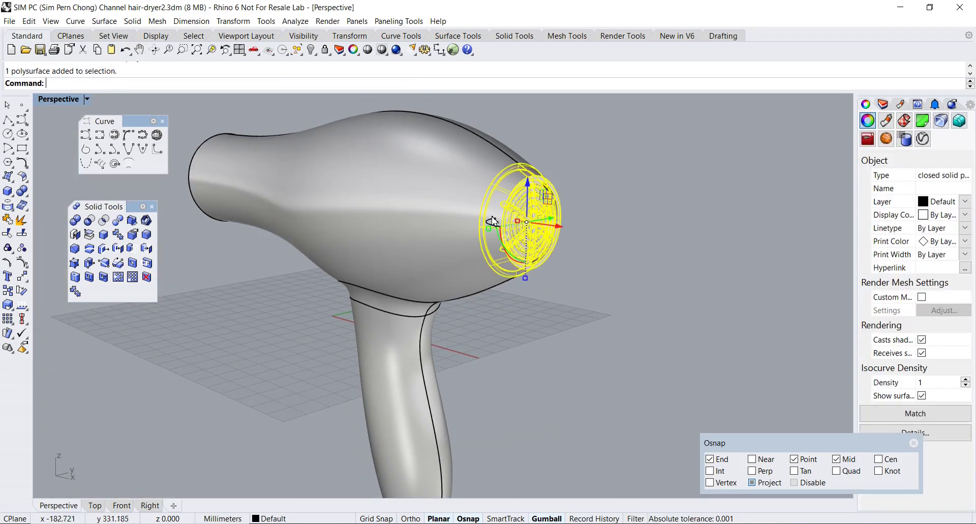
Hide the grille cap to isolate the dryer body.
{"action": "right_click_drag", "start_coordinate": [501, 223], "coordinate": [467, 171]}
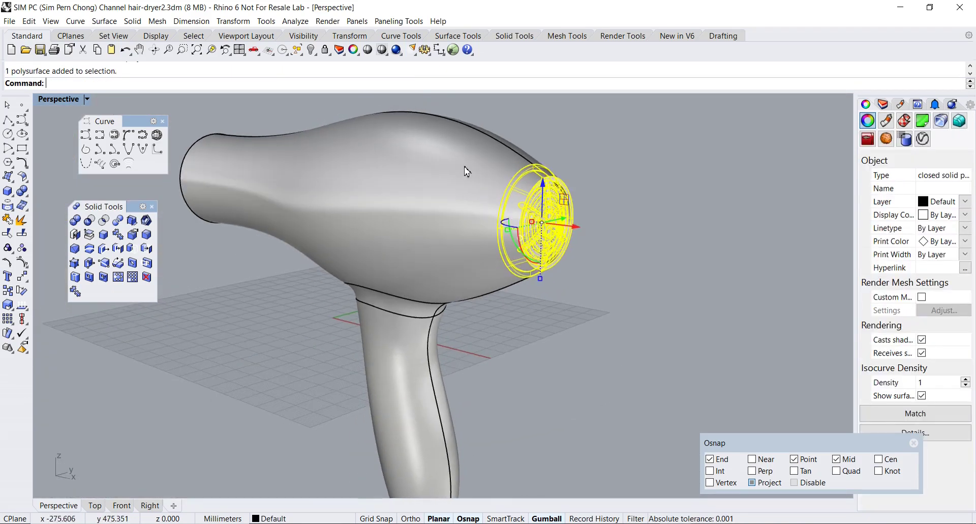
{"action": "left_click", "coordinate": [311, 52]}
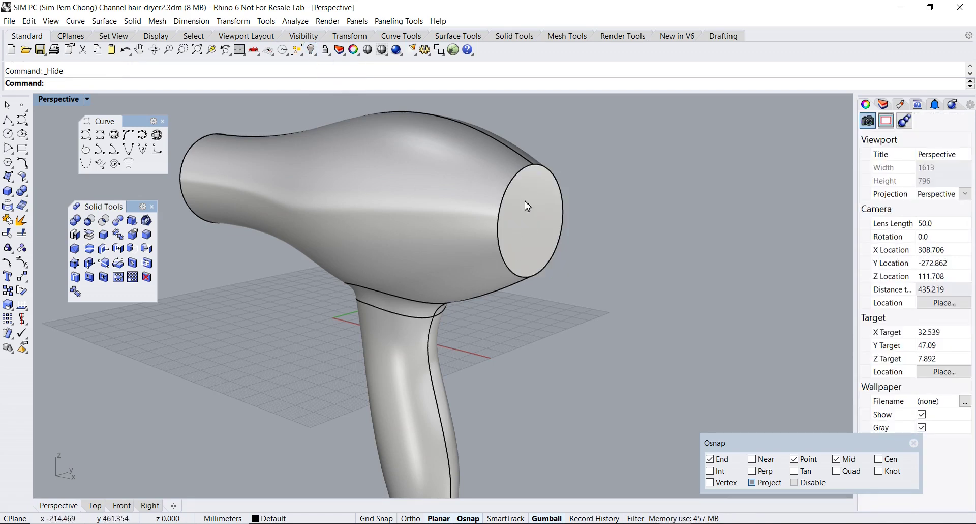
{"action": "right_click_drag", "start_coordinate": [472, 238], "coordinate": [430, 231]}
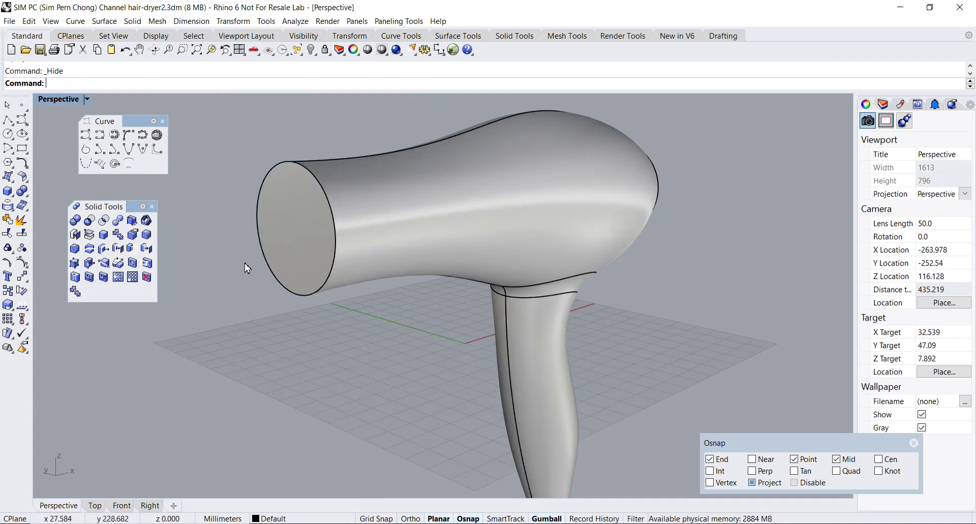
Shell the dryer body 2 mm thick with both end faces removed, then show hidden objects.
{"action": "left_click", "coordinate": [146, 220]}
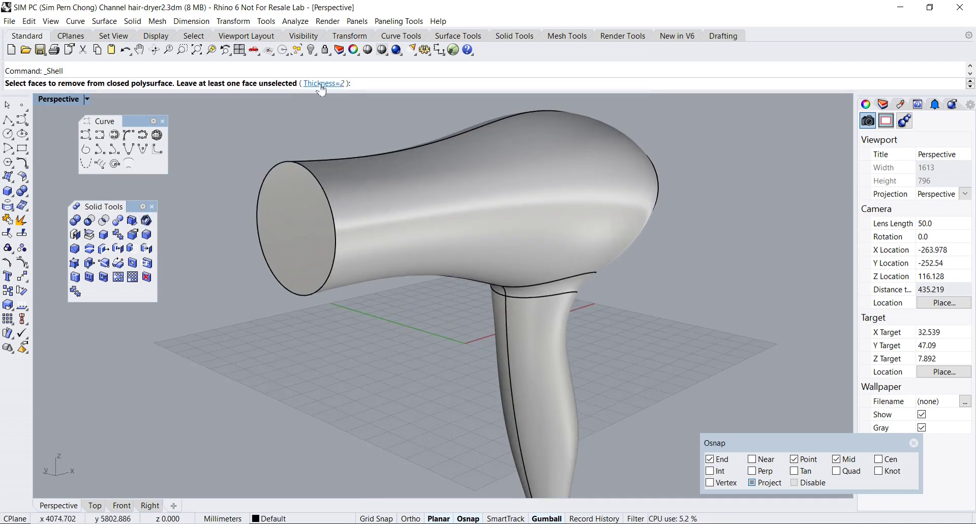
{"action": "left_click", "coordinate": [294, 243]}
{"action": "right_click_drag", "start_coordinate": [294, 244], "coordinate": [447, 256]}
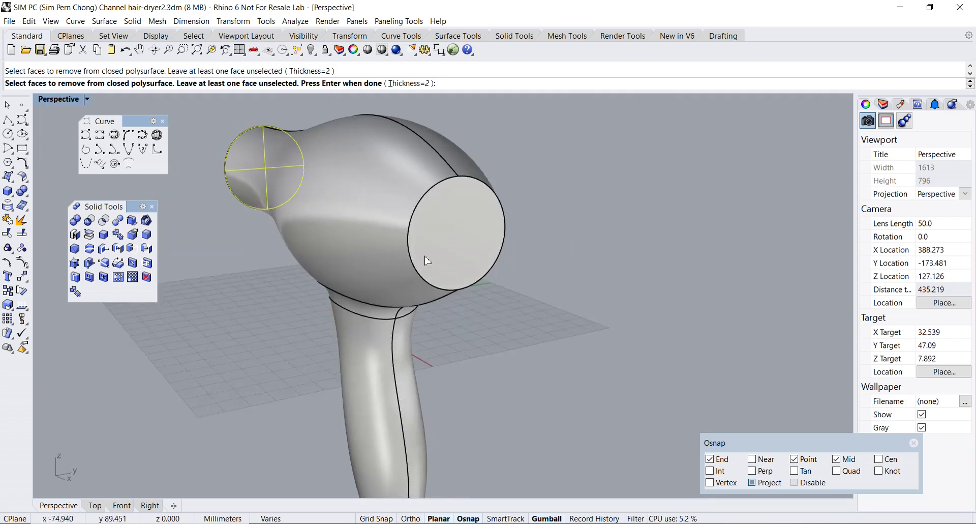
{"action": "left_click", "coordinate": [456, 228]}
{"action": "key", "text": "Return"}
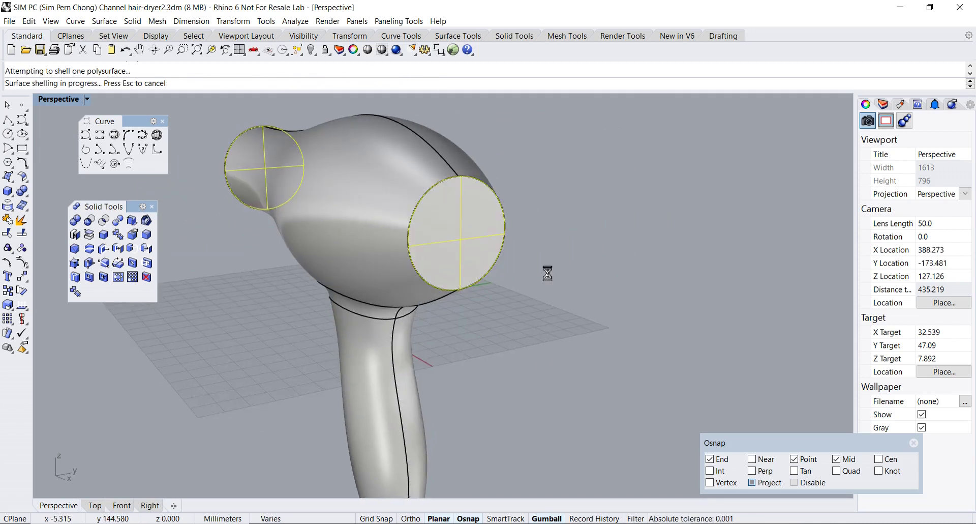
{"action": "right_click_drag", "start_coordinate": [547, 274], "coordinate": [557, 242]}
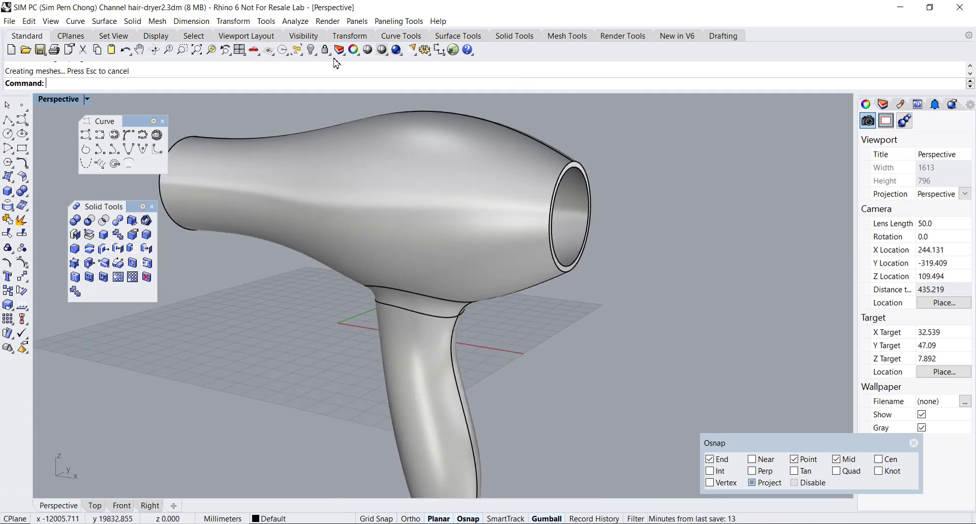
{"action": "right_click", "coordinate": [311, 50]}
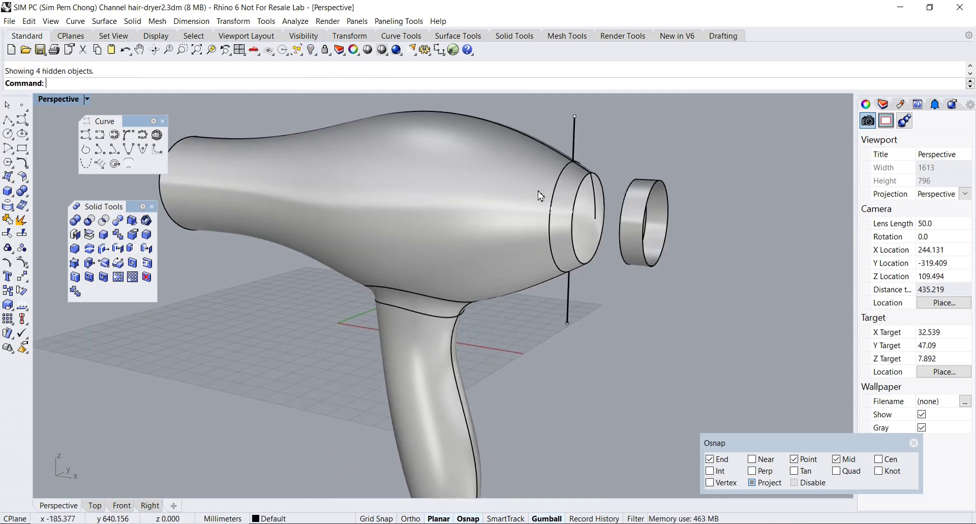
Select the nozzle ring and dryer body, then restore the grille cap in the shelled dryer's nozzle.
{"action": "scroll", "coordinate": [559, 251], "scroll_direction": "down", "scroll_amount": 3}
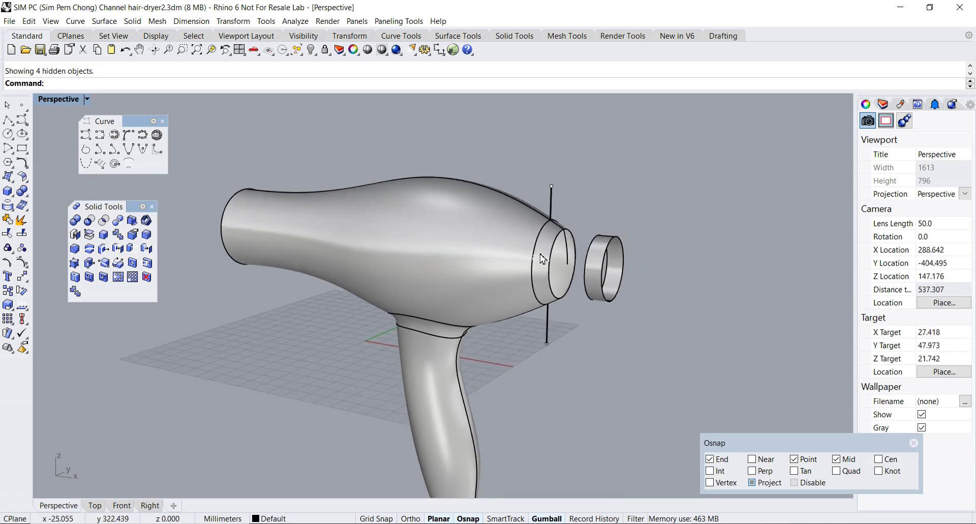
{"action": "left_click", "coordinate": [561, 263]}
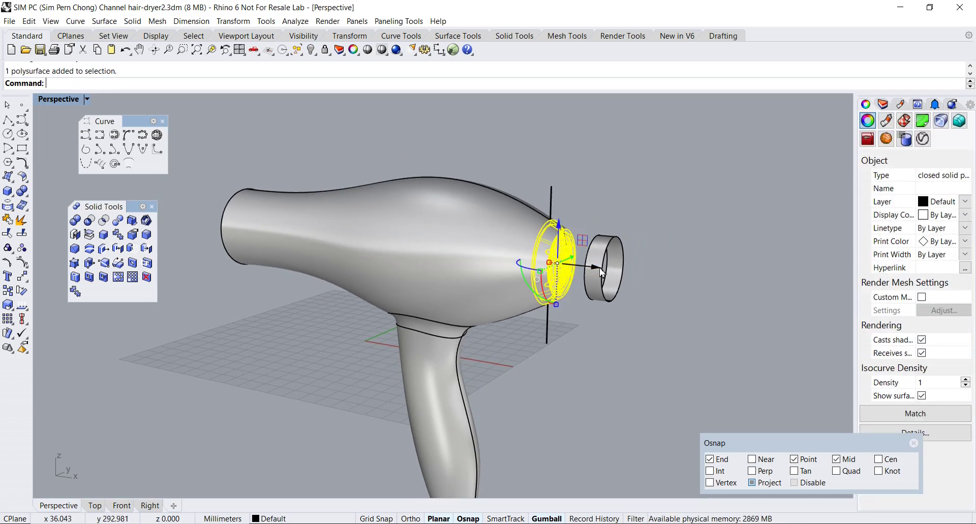
{"action": "left_click", "coordinate": [460, 288]}
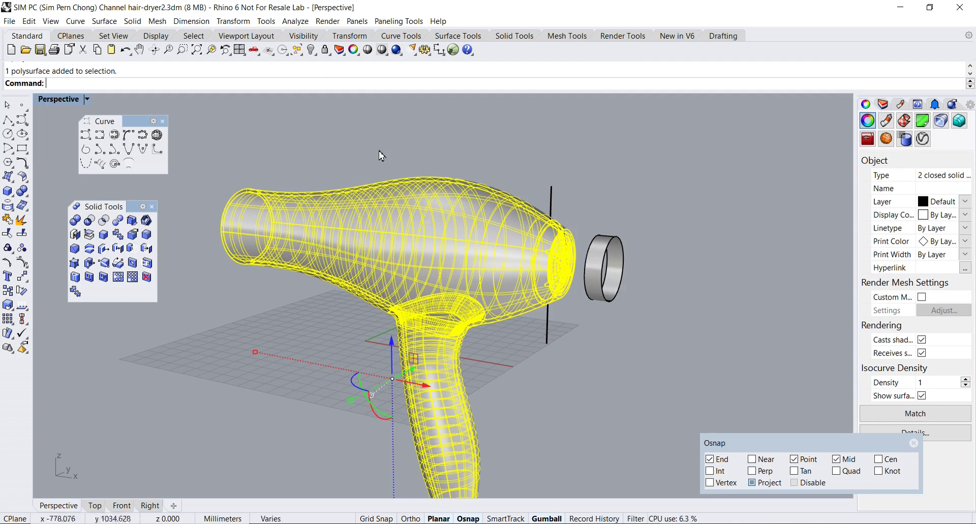
{"action": "left_click", "coordinate": [317, 59]}
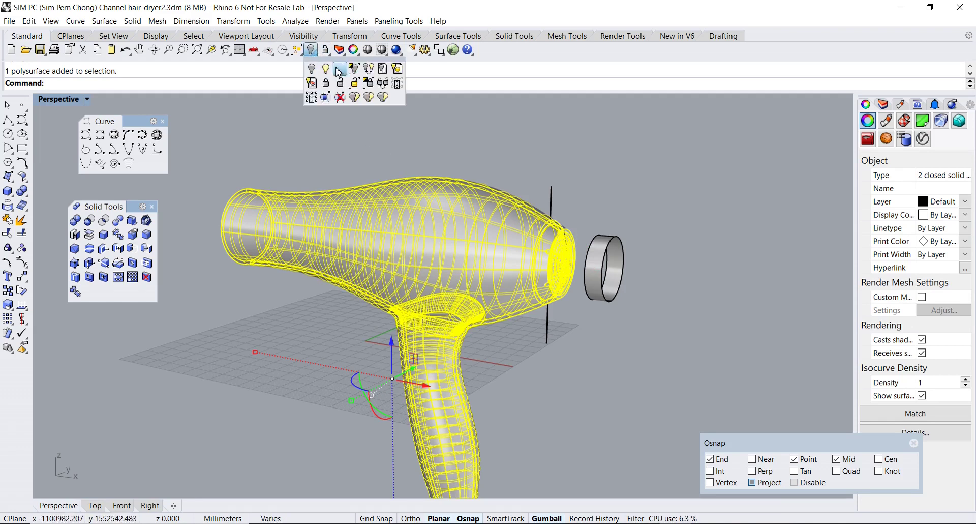
{"action": "left_click", "coordinate": [353, 68]}
{"action": "right_click_drag", "start_coordinate": [469, 195], "coordinate": [450, 190]}
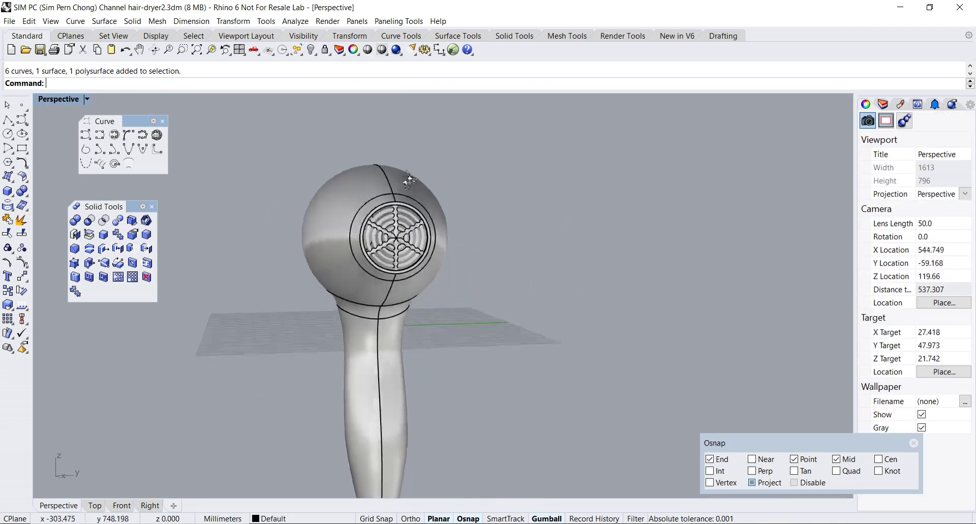
{"action": "scroll", "coordinate": [386, 193], "scroll_direction": "up", "scroll_amount": 5}
{"action": "right_click_drag", "start_coordinate": [387, 178], "coordinate": [431, 197]}
{"action": "scroll", "coordinate": [492, 152], "scroll_direction": "down", "scroll_amount": 3}
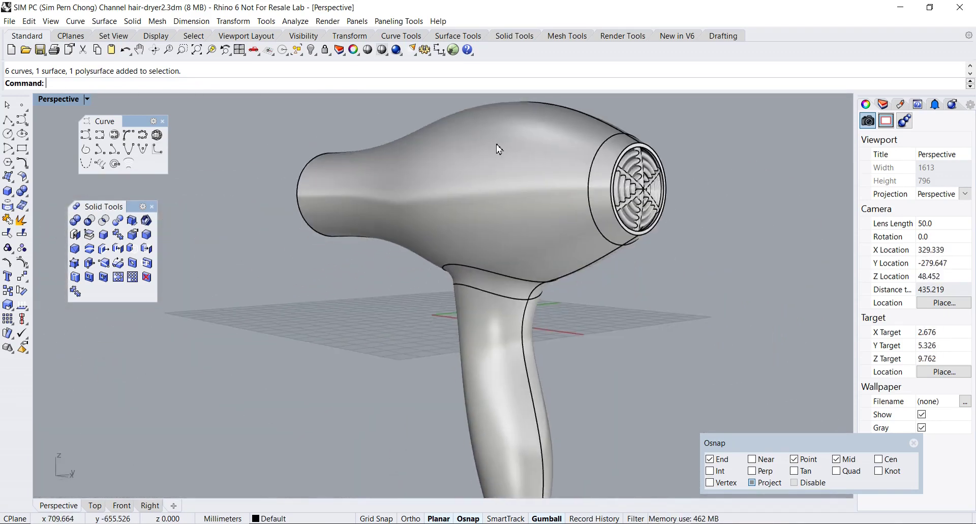
{"action": "right_click_drag", "start_coordinate": [491, 157], "coordinate": [469, 234]}
{"action": "scroll", "coordinate": [497, 212], "scroll_direction": "up", "scroll_amount": 3}
{"action": "scroll", "coordinate": [492, 212], "scroll_direction": "down", "scroll_amount": 3}
{"action": "scroll", "coordinate": [462, 251], "scroll_direction": "up", "scroll_amount": 3}
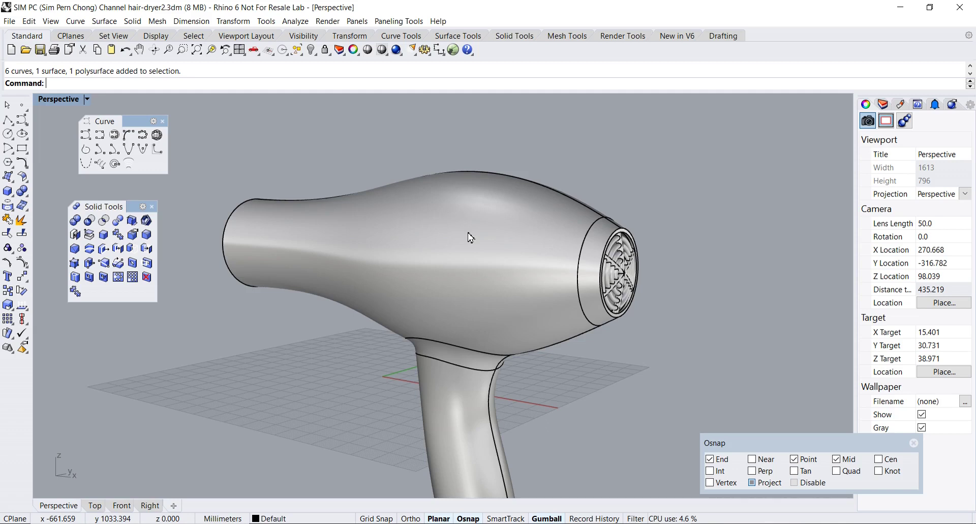
{"action": "mouse_move", "coordinate": [468, 237]}
{"action": "right_mouse_down"}
{"action": "mouse_move", "coordinate": [458, 252]}
{"action": "mouse_move", "coordinate": [477, 240]}
{"action": "right_mouse_up"}
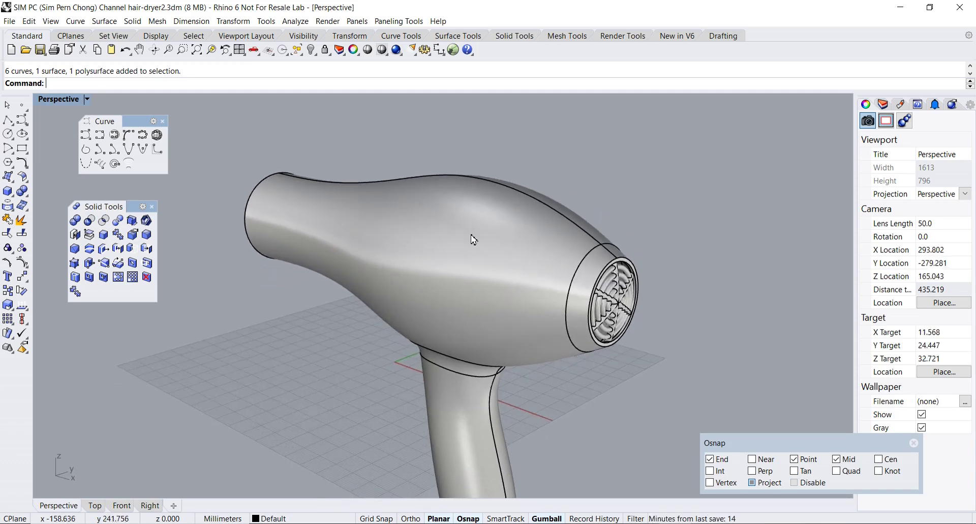
{"action": "scroll", "coordinate": [480, 240], "scroll_direction": "up", "scroll_amount": 2}
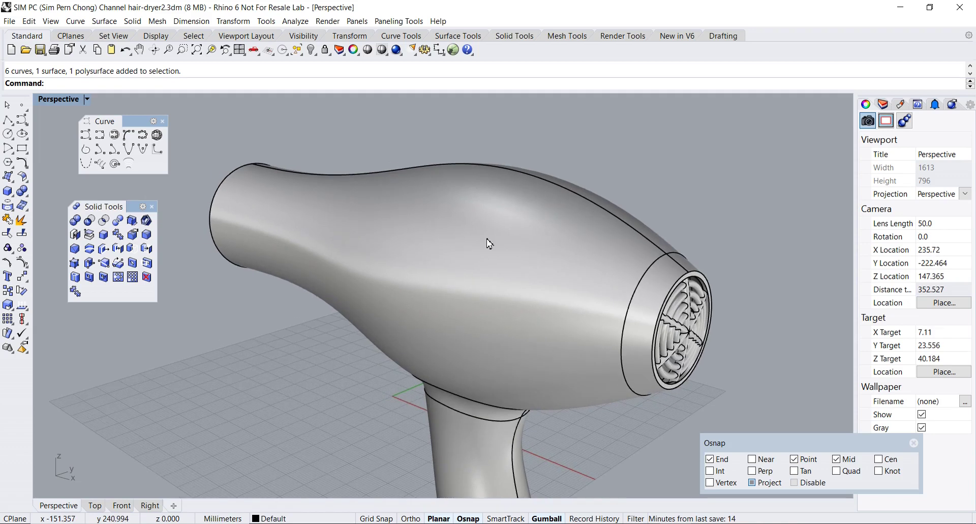